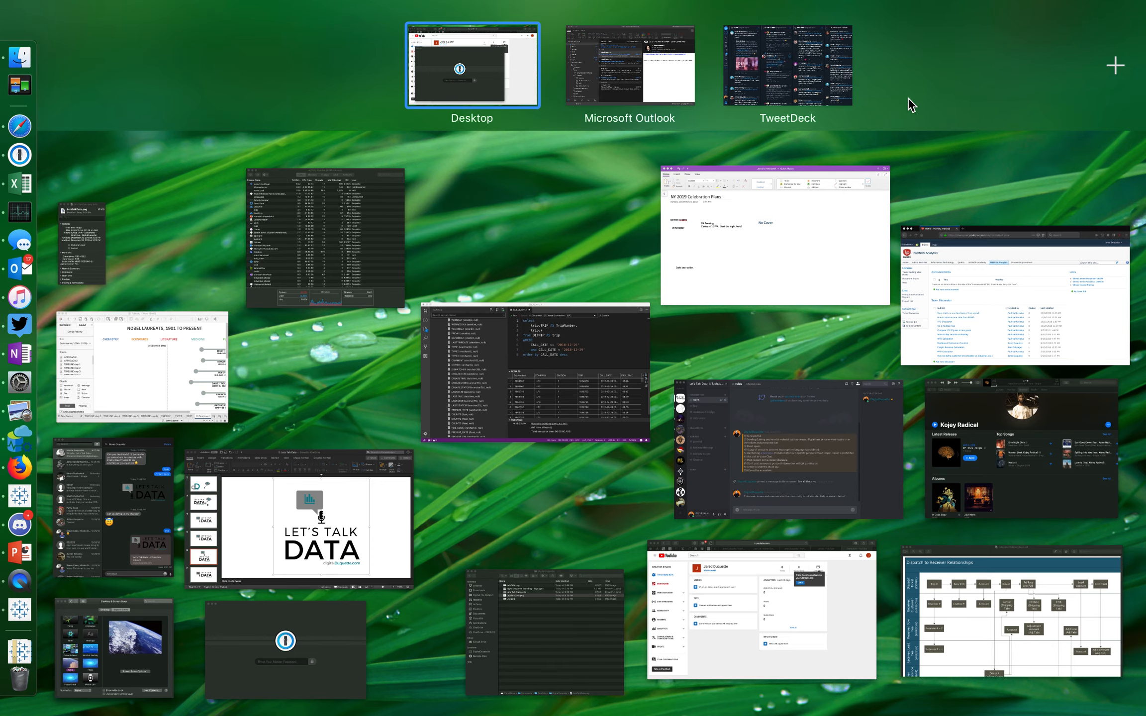
Step: Switch to the Tableau workbook WoW 18w52 in full screen and open the APPROACH 1 sheet with the data pane collapsed
click(179, 343)
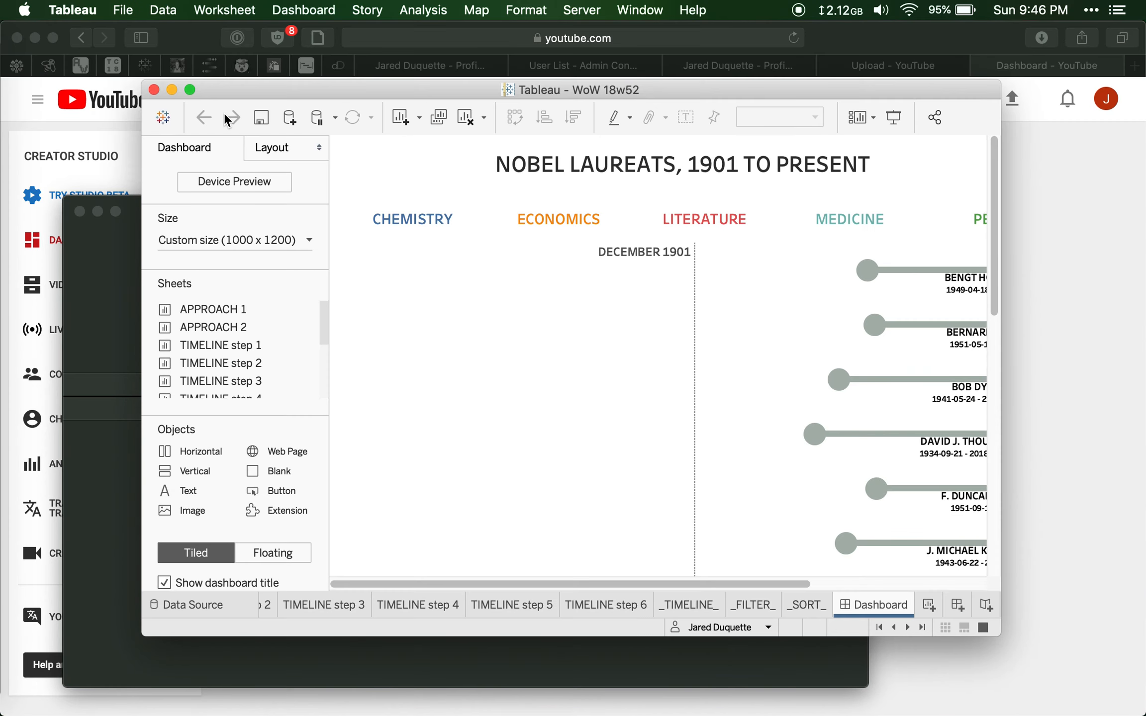
click(190, 90)
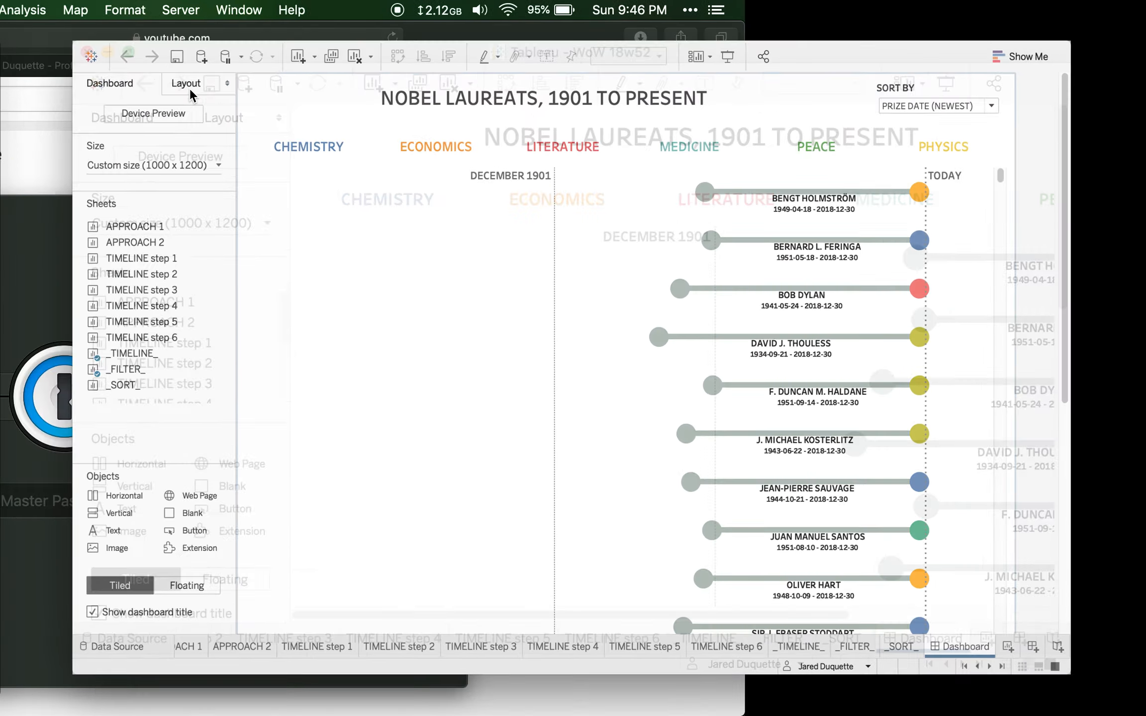
click(136, 689)
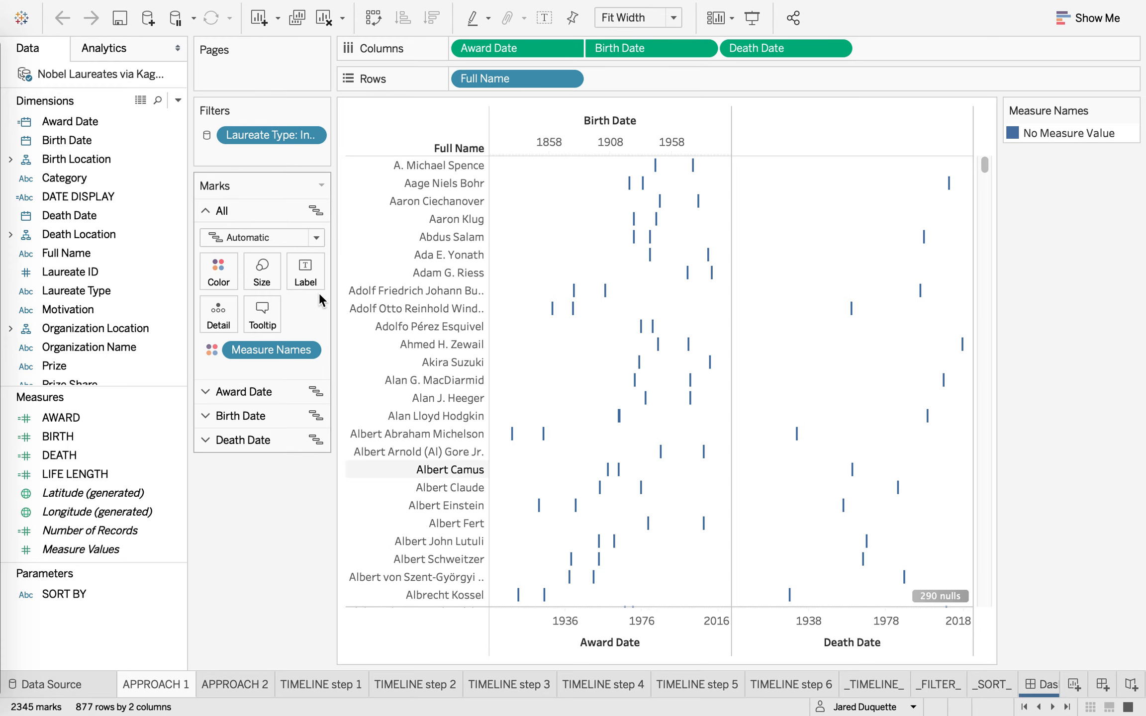
click(179, 49)
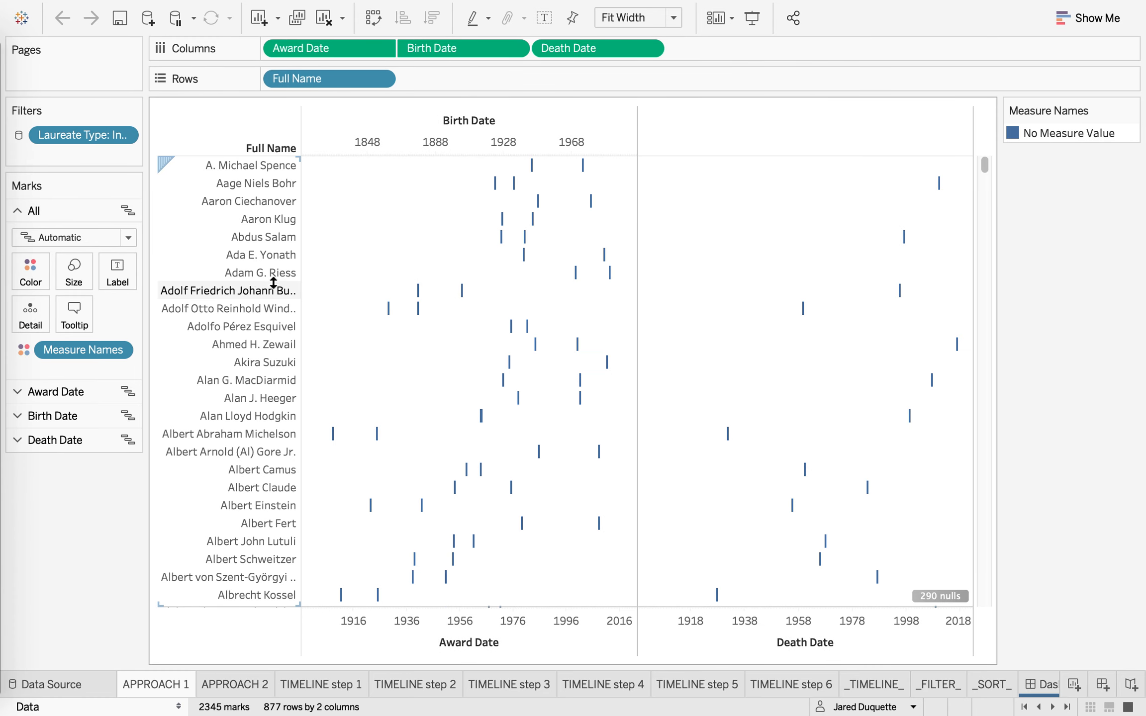
mouse_move(520, 257)
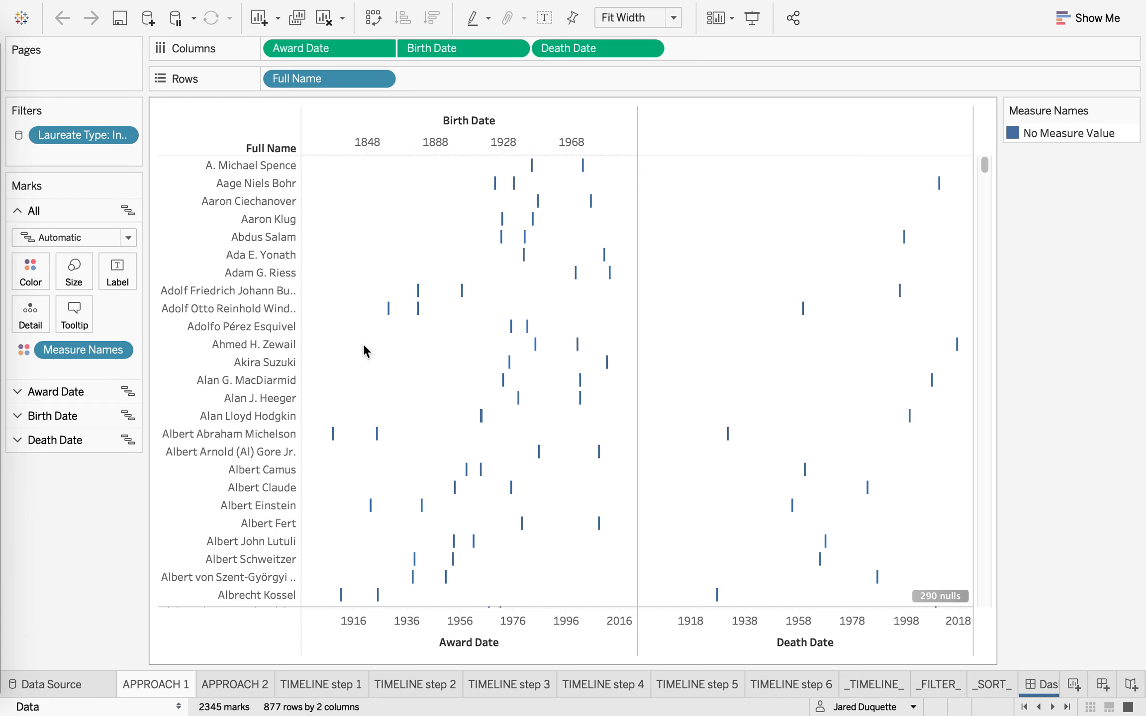
Step: Open the APPROACH 2 sheet and review the formula of the AWARD calculated field without changing it
click(231, 692)
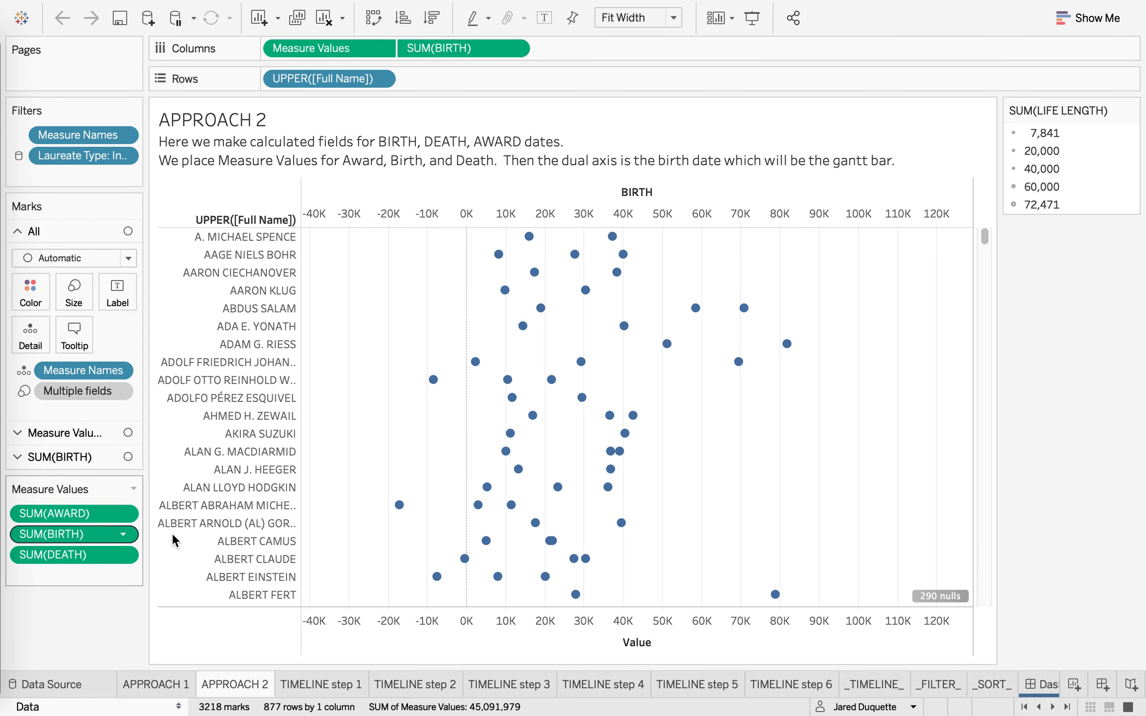
click(181, 707)
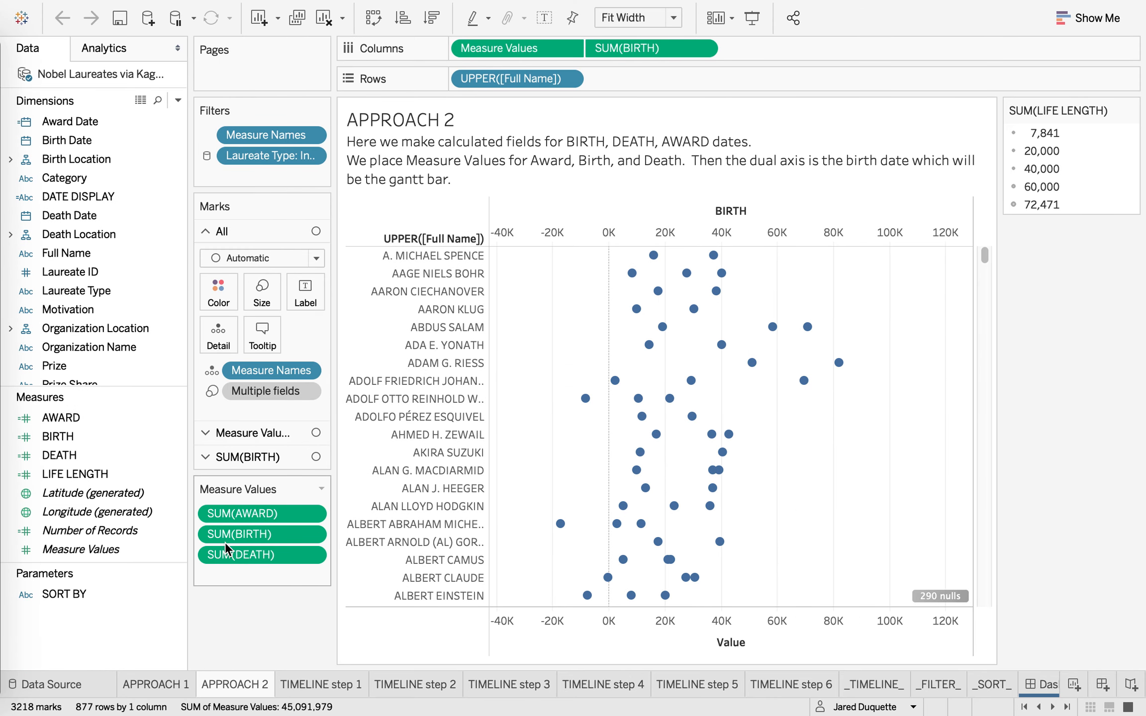
click(97, 420)
right_click(98, 420)
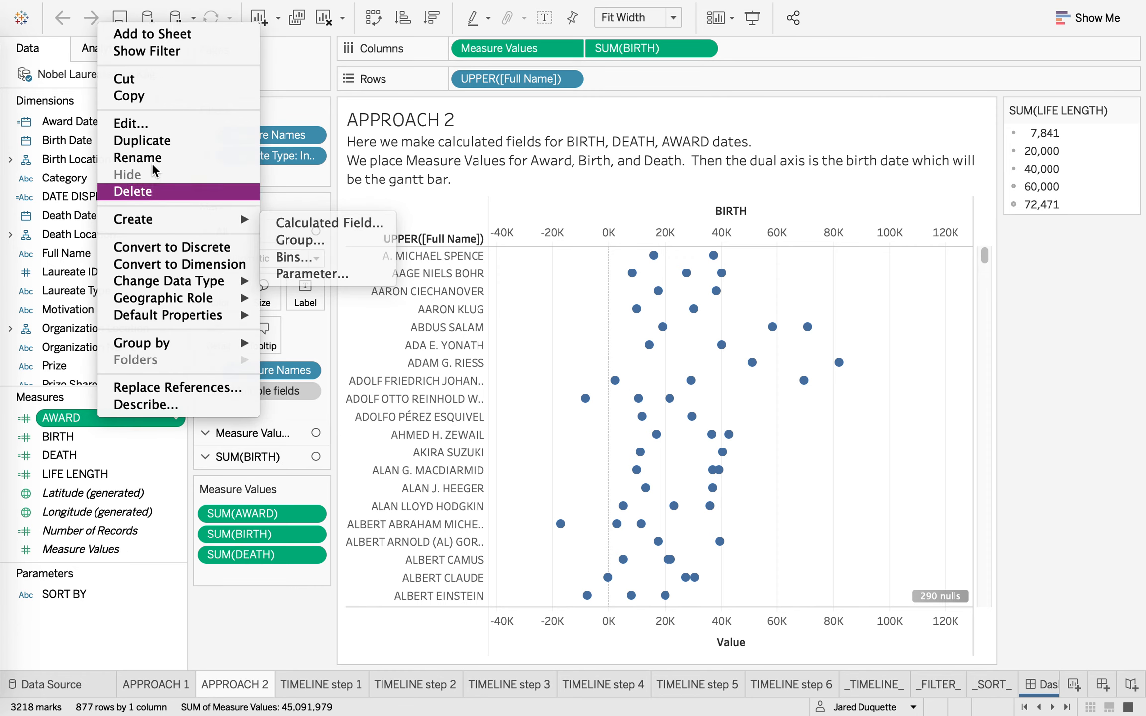
click(149, 120)
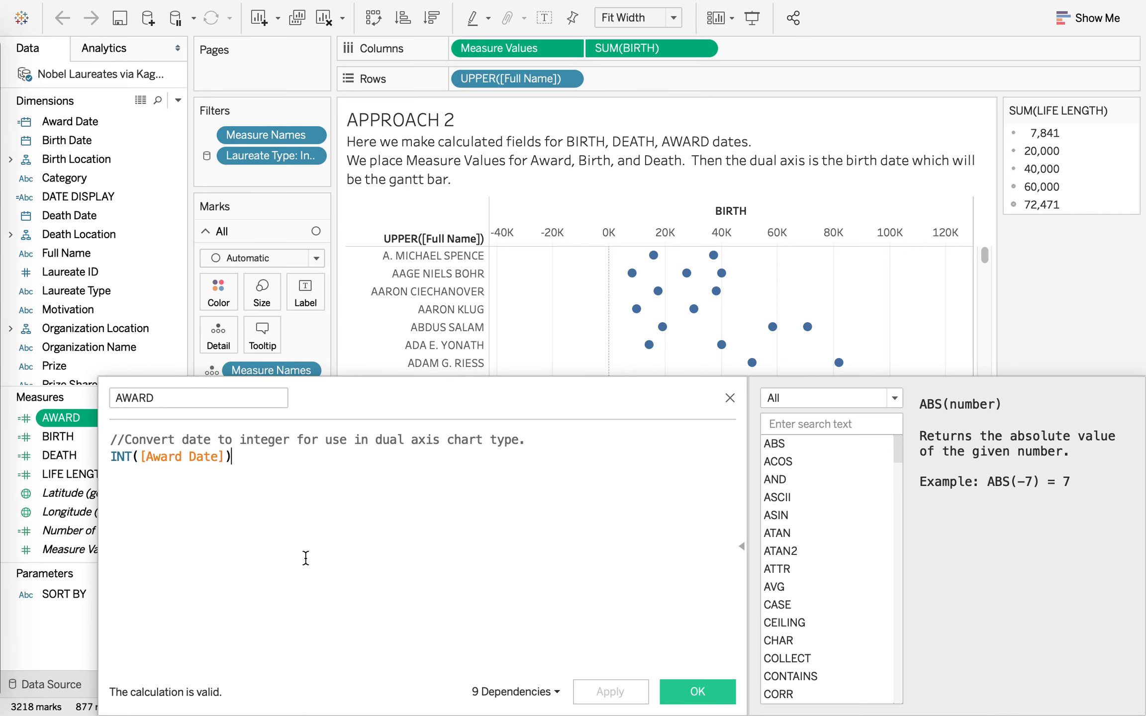
click(731, 398)
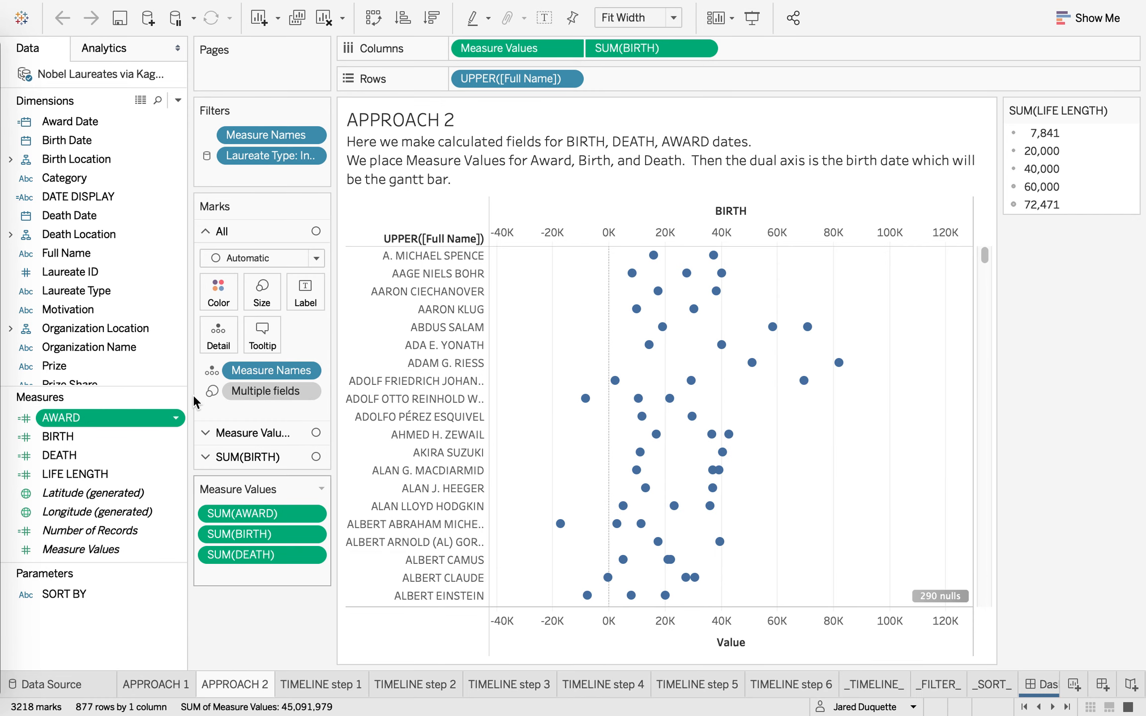
click(179, 47)
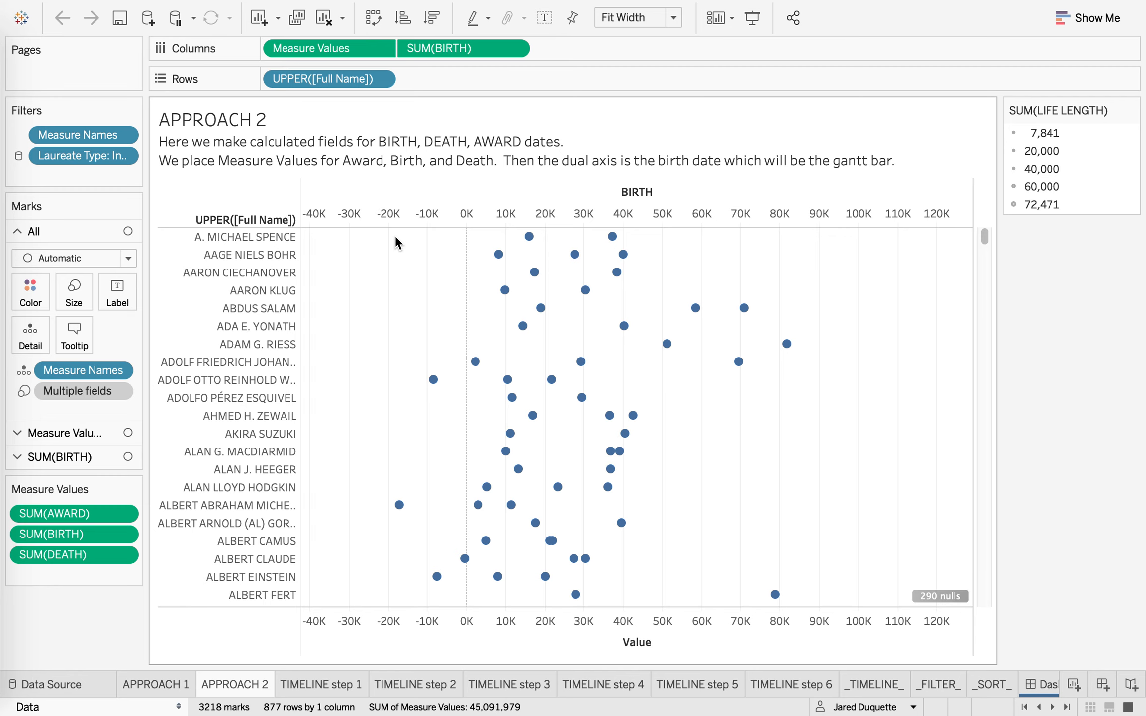
Step: Open the TIMELINE step 1 sheet and examine the SUM(BIRTH) Gantt mark settings and the tooltips of several laureates' marks
click(326, 685)
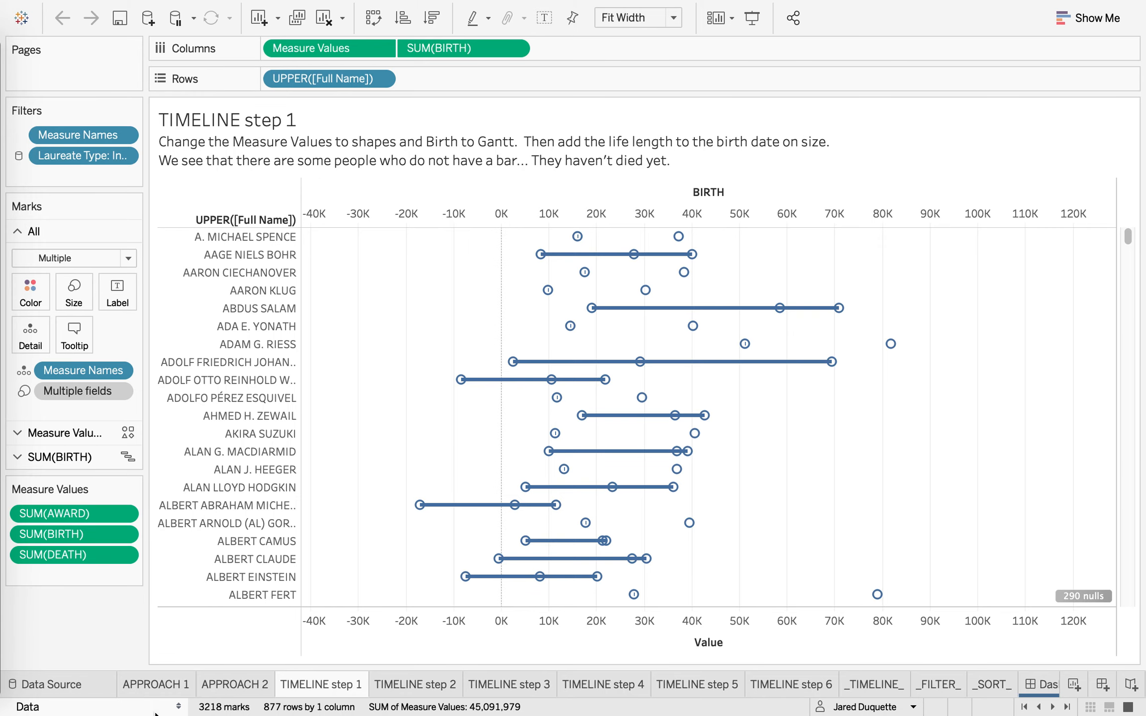
click(178, 706)
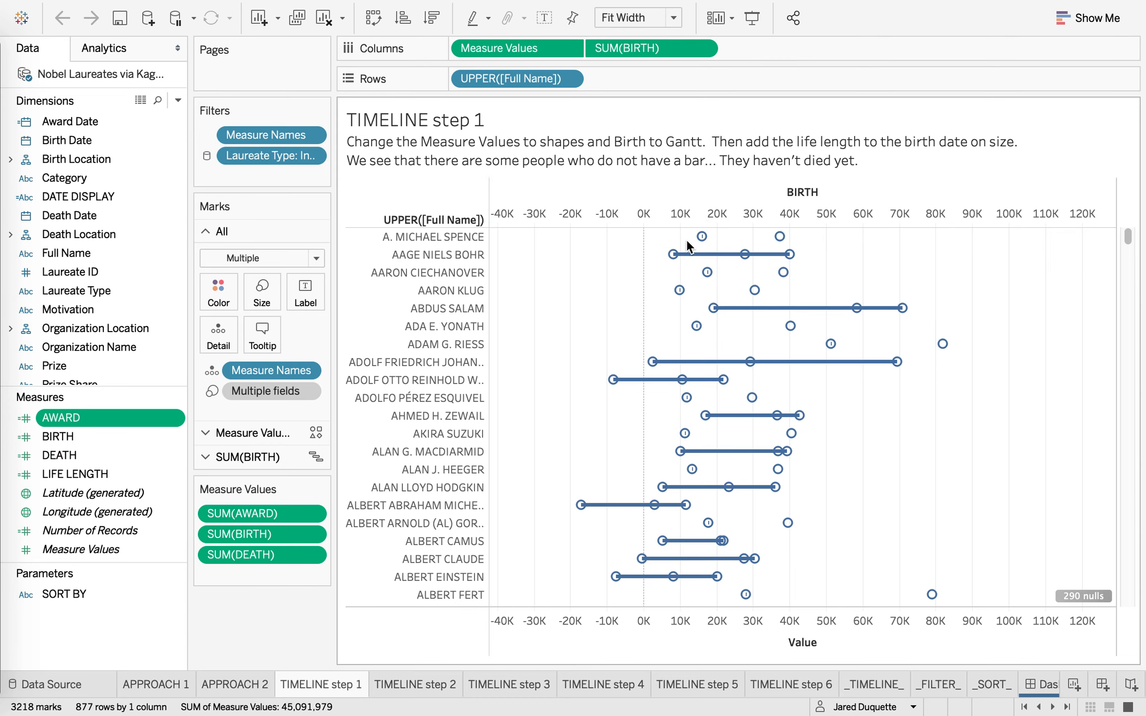
click(249, 455)
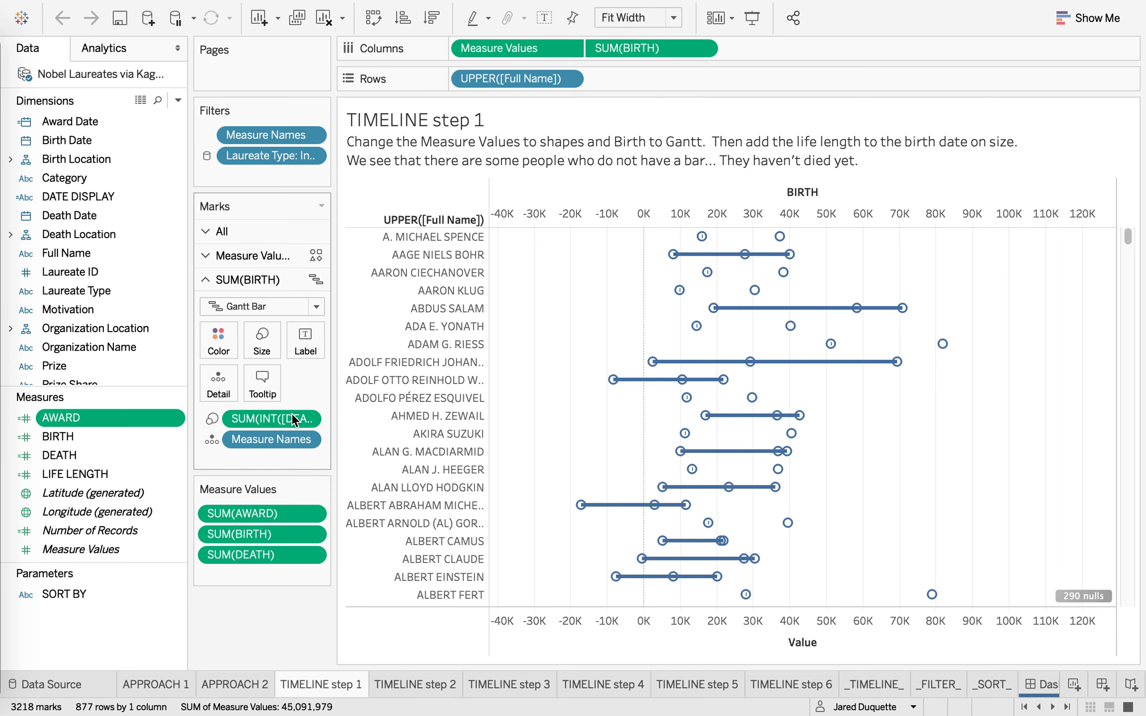
mouse_move(412, 2)
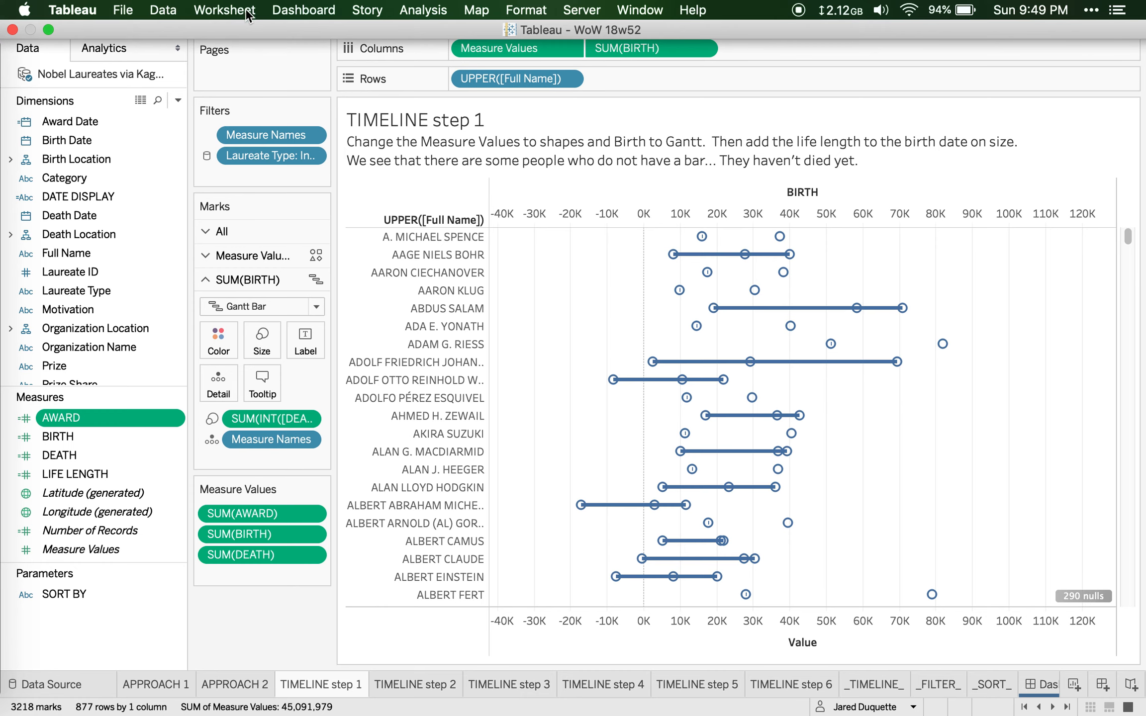
click(423, 10)
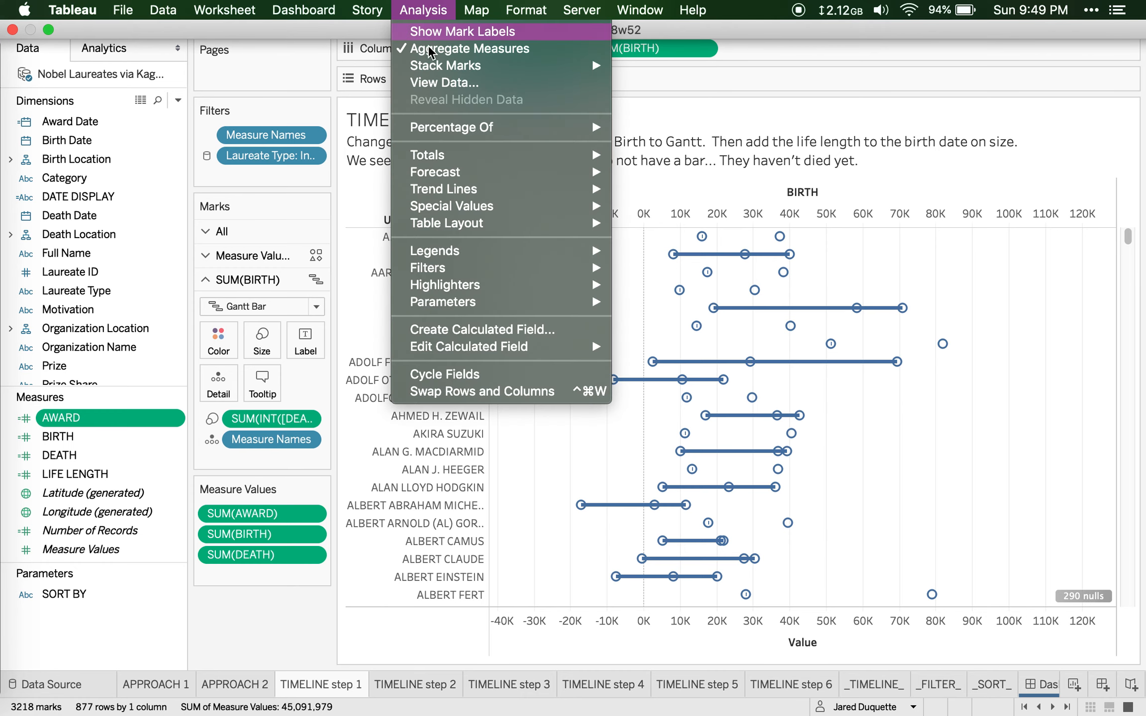
click(427, 10)
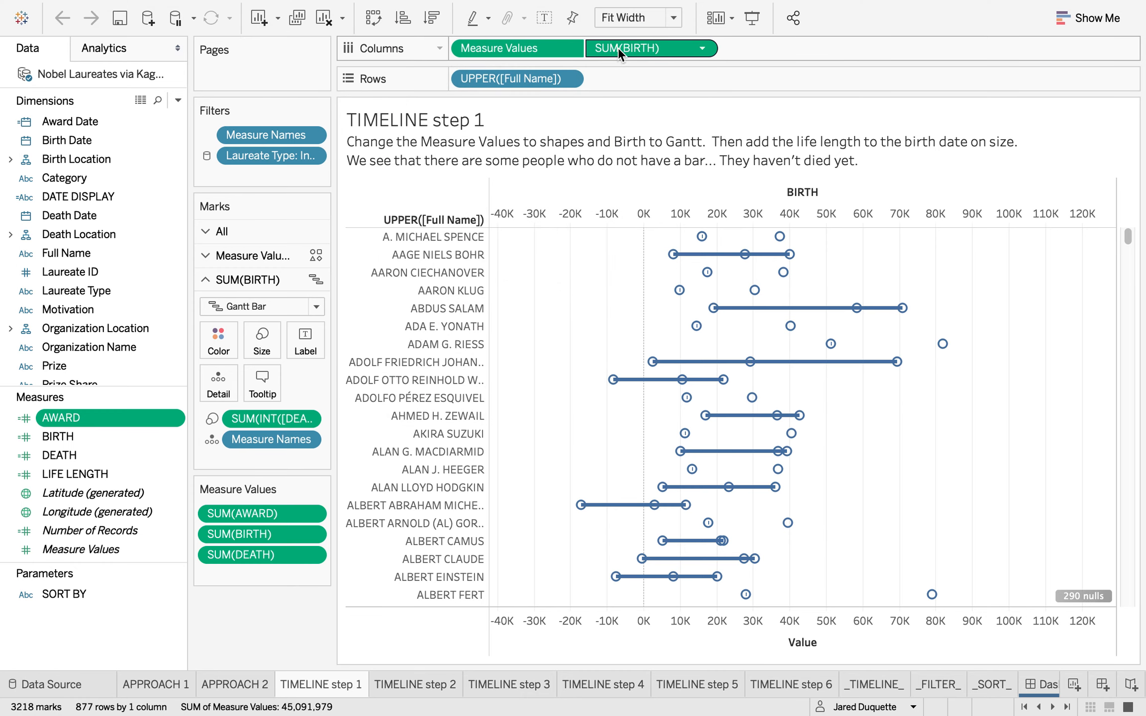
mouse_move(695, 261)
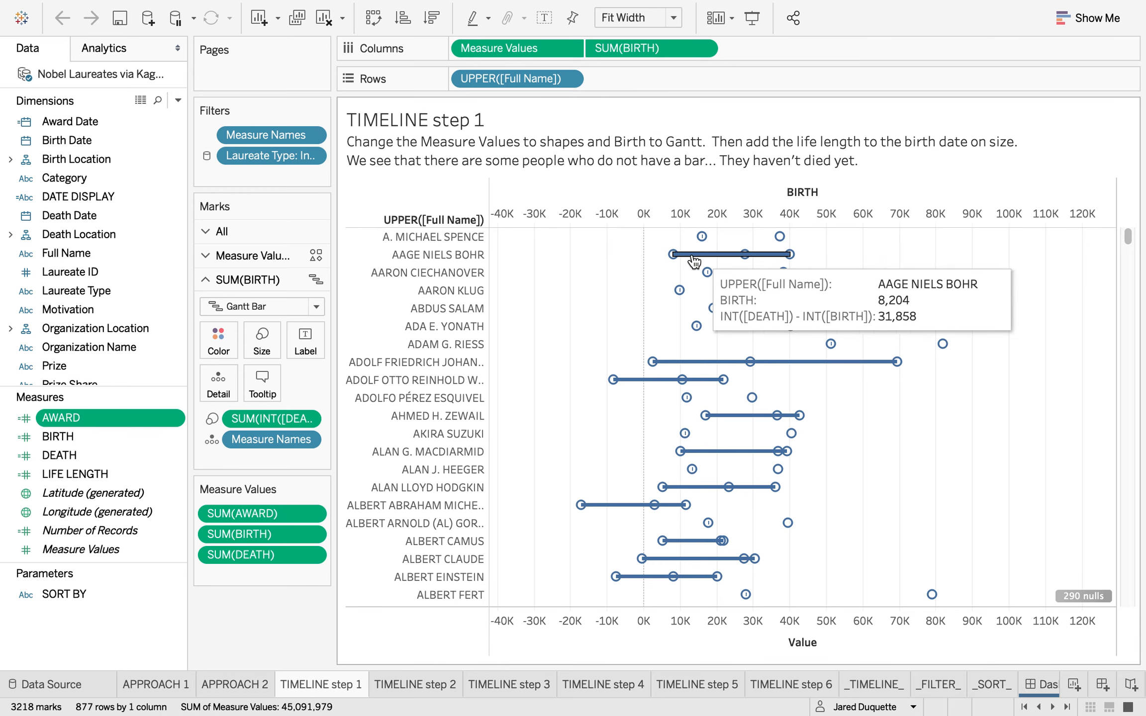
mouse_move(702, 301)
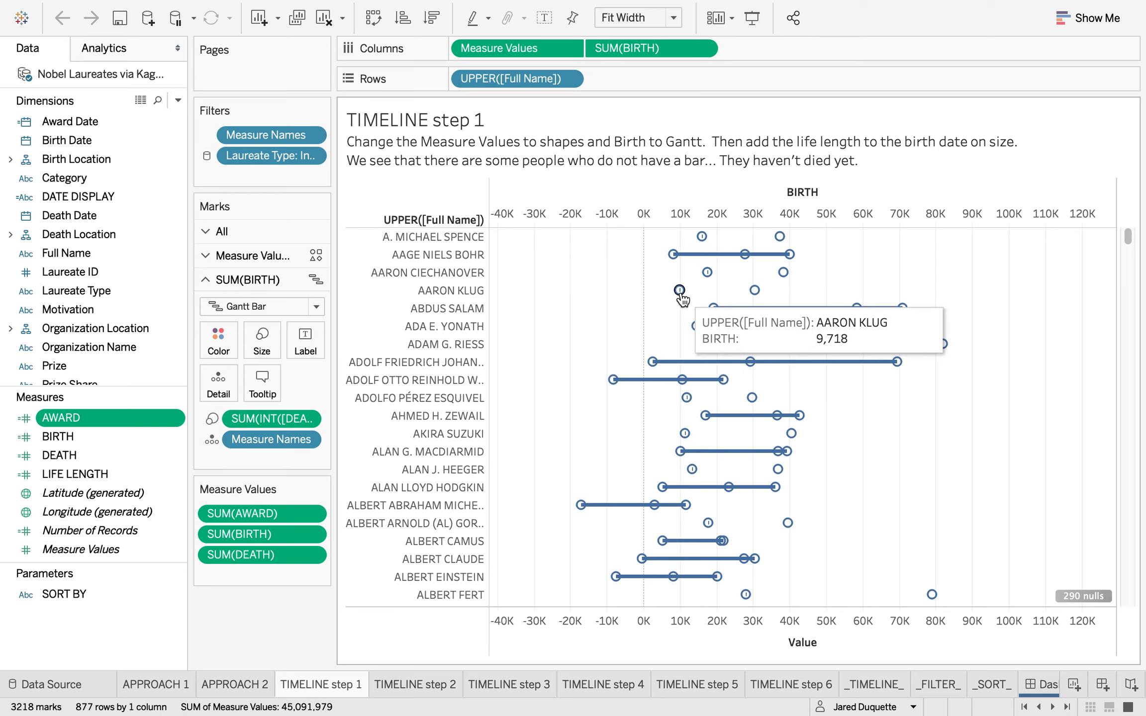
mouse_move(747, 297)
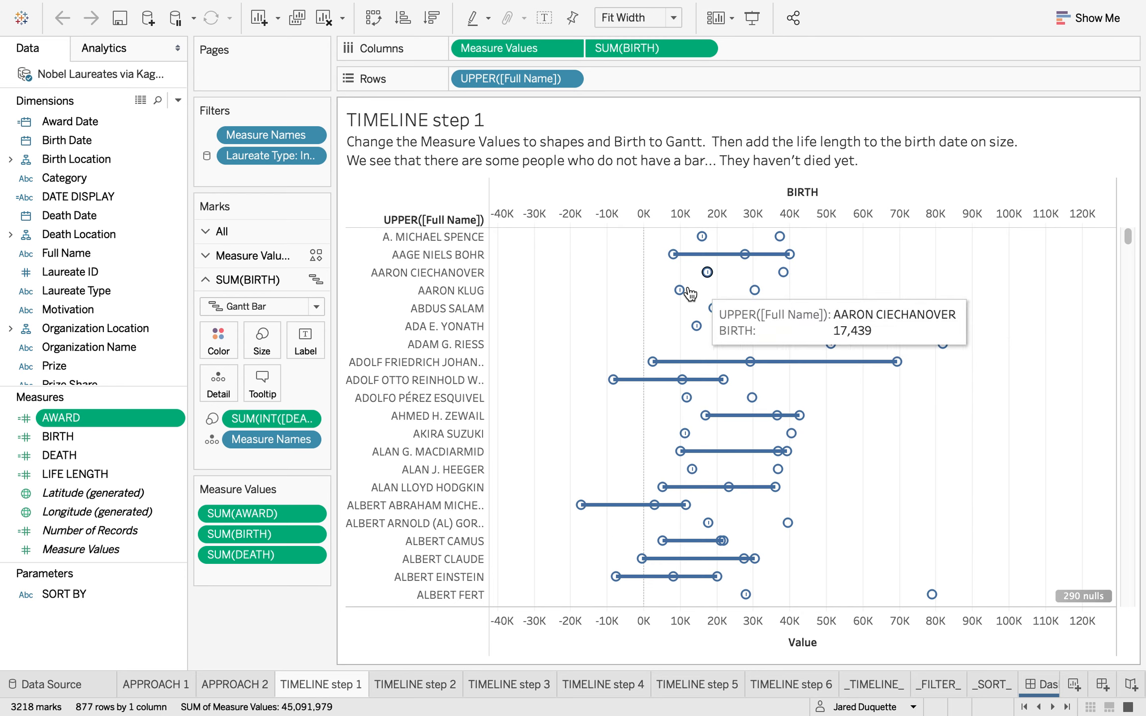
mouse_move(686, 297)
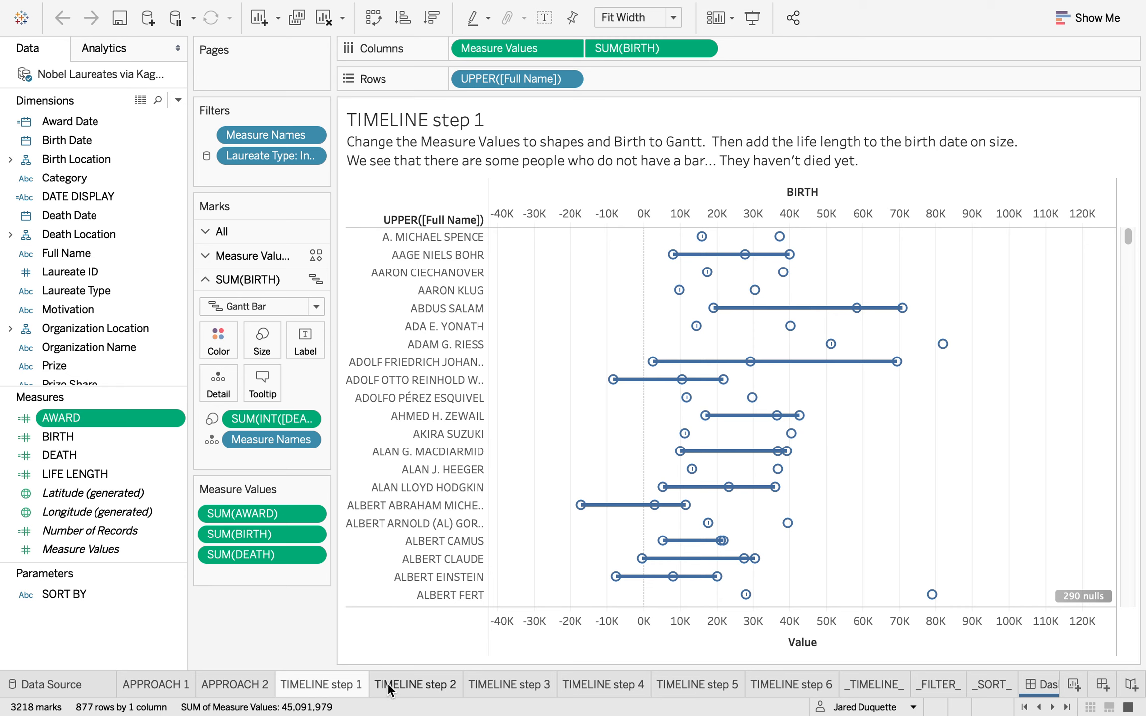
Step: Open the TIMELINE step 2 sheet and view the summary data behind Adam G. Riess's Gantt bar
mouse_move(390, 689)
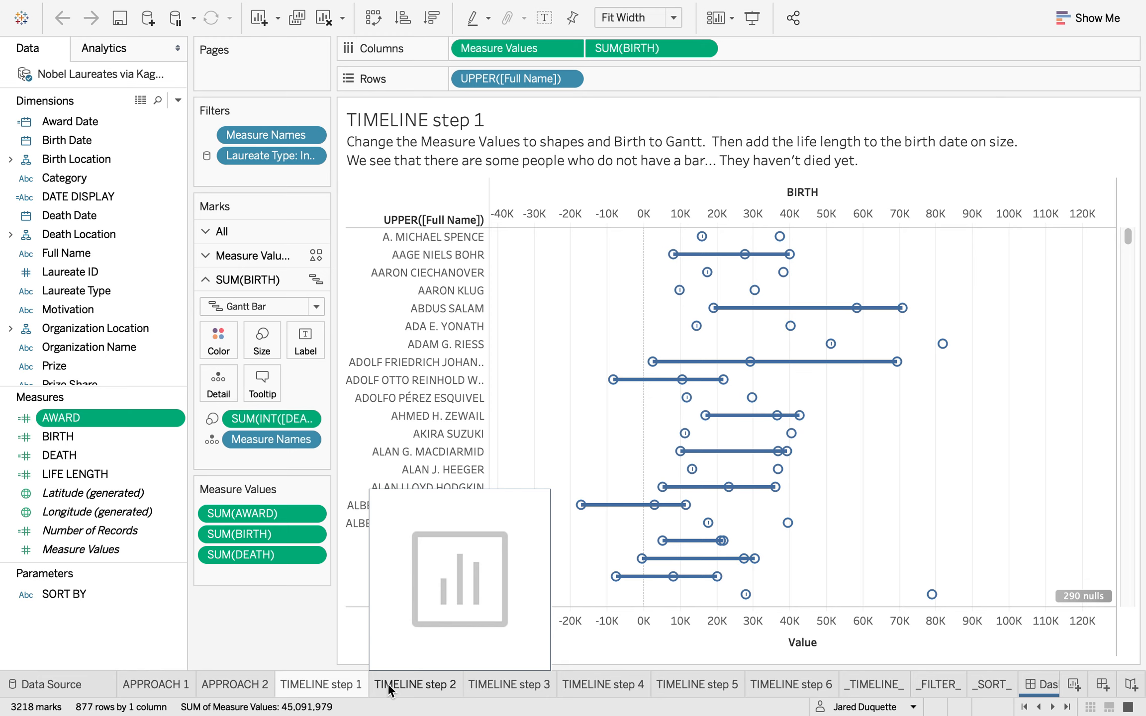
click(388, 683)
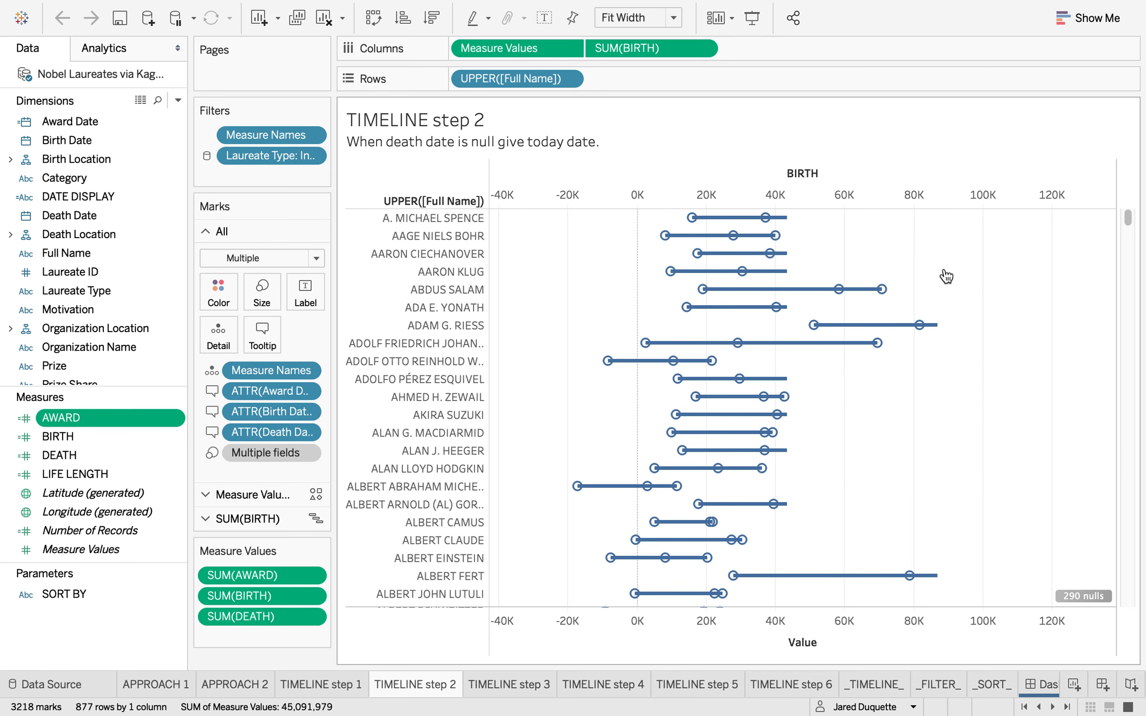
mouse_move(938, 329)
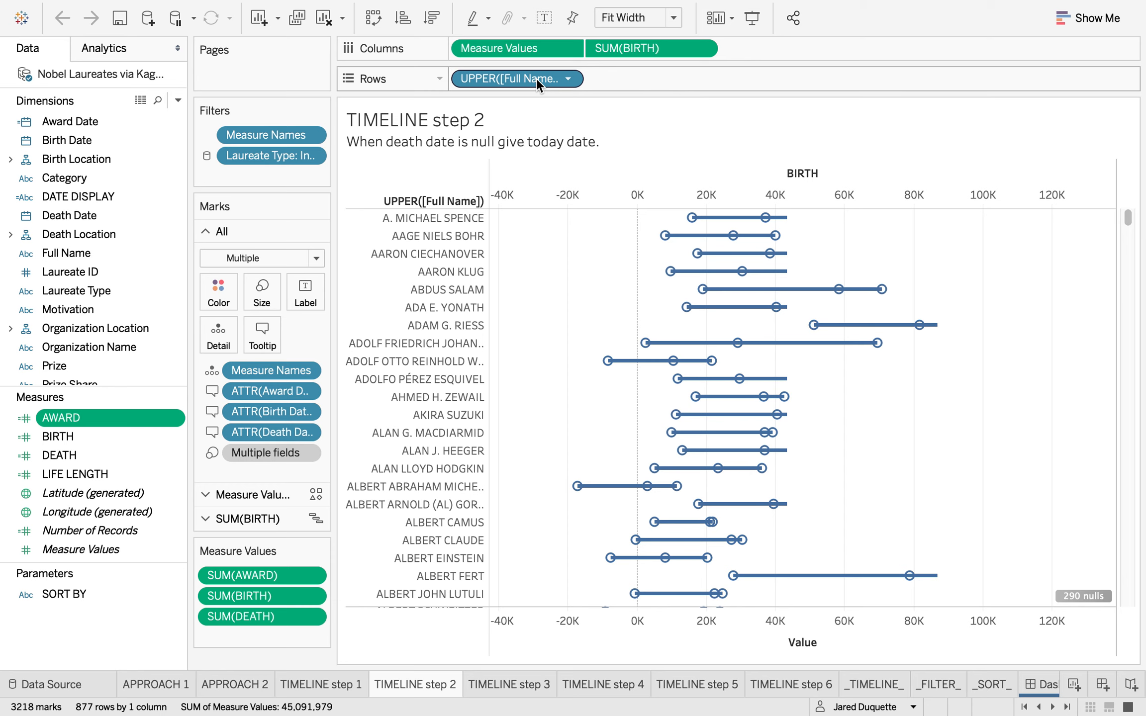
click(863, 327)
right_click(865, 326)
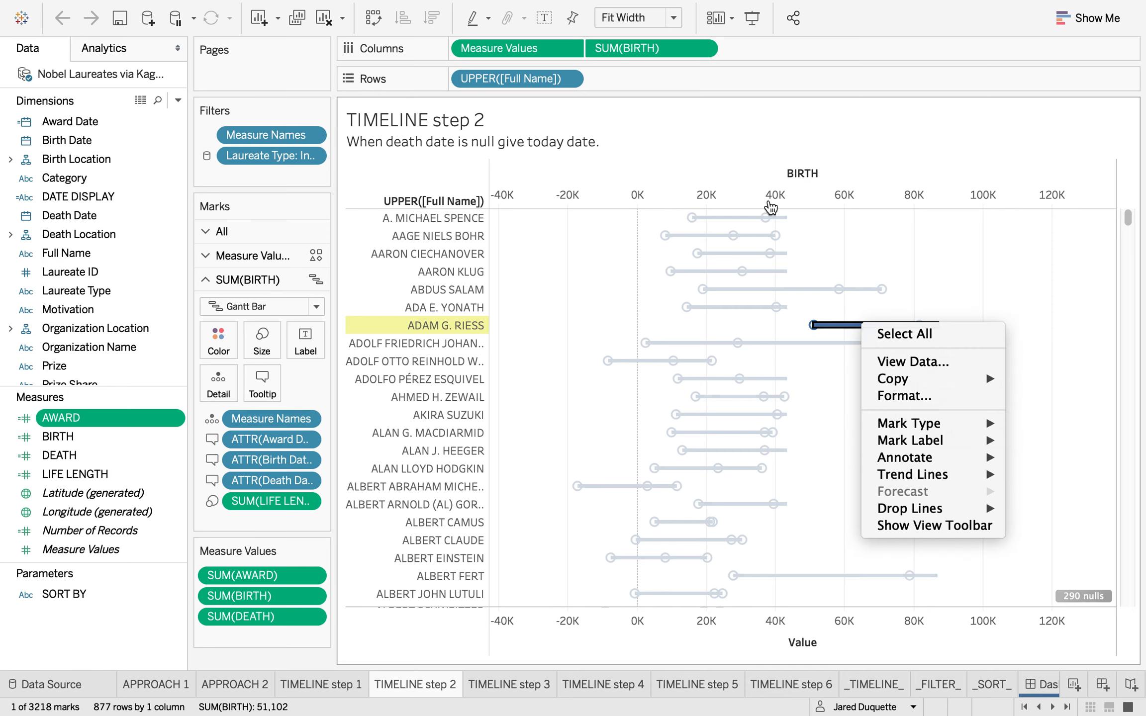
click(913, 362)
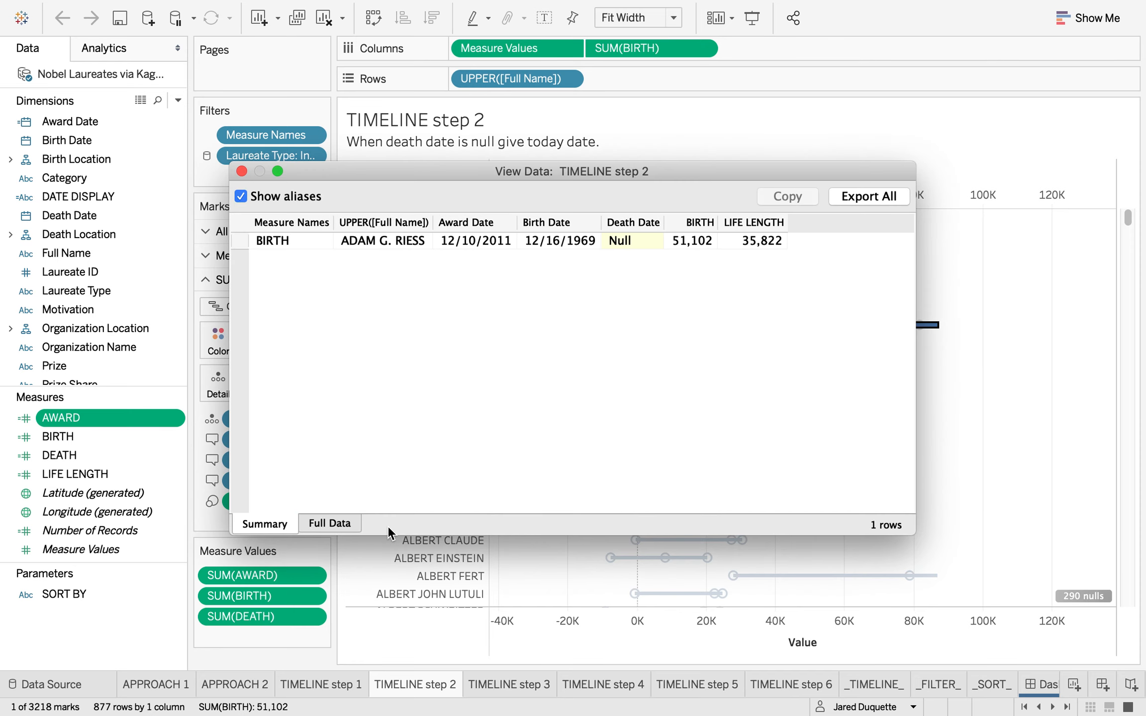
Step: Review all fields in the bar's full underlying data, close the data window and clear the mark selection
click(330, 523)
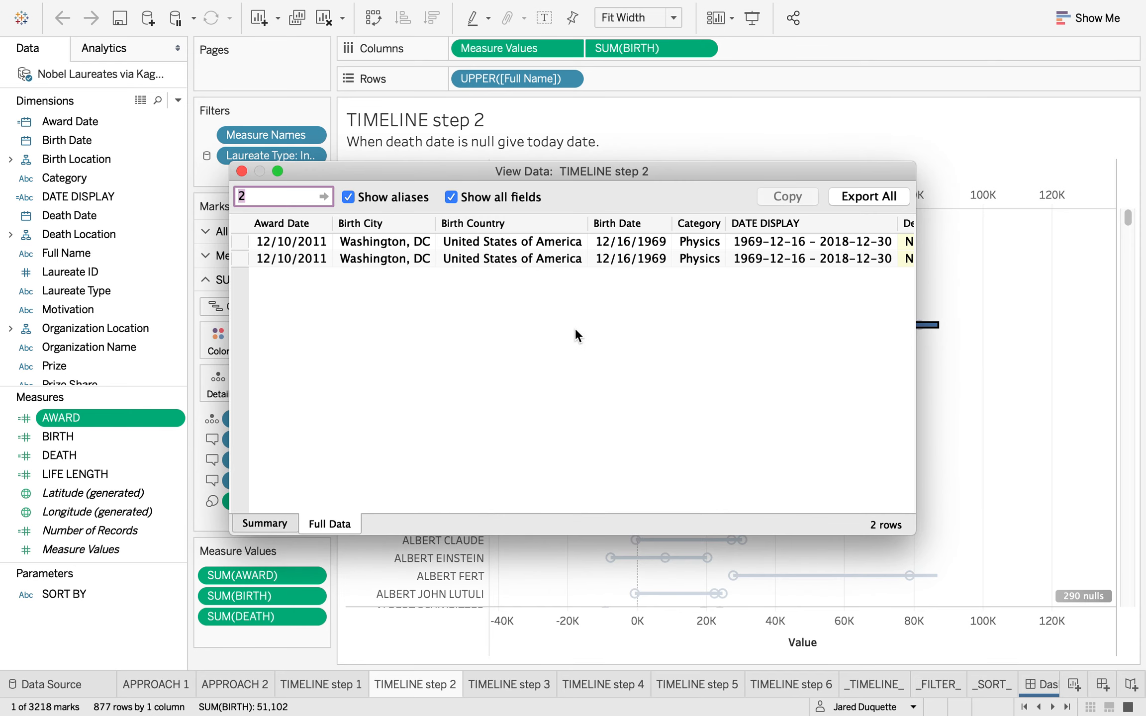
scroll(575, 329, right, 15)
scroll(575, 329, right, 5)
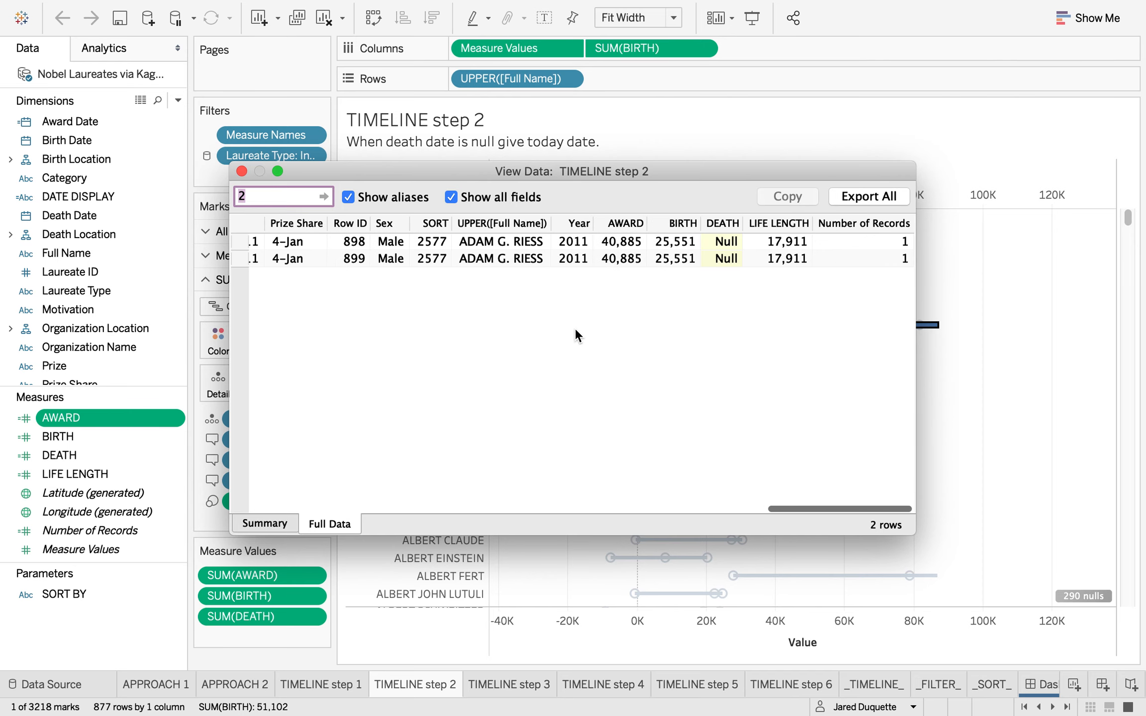
scroll(575, 328, left, 20)
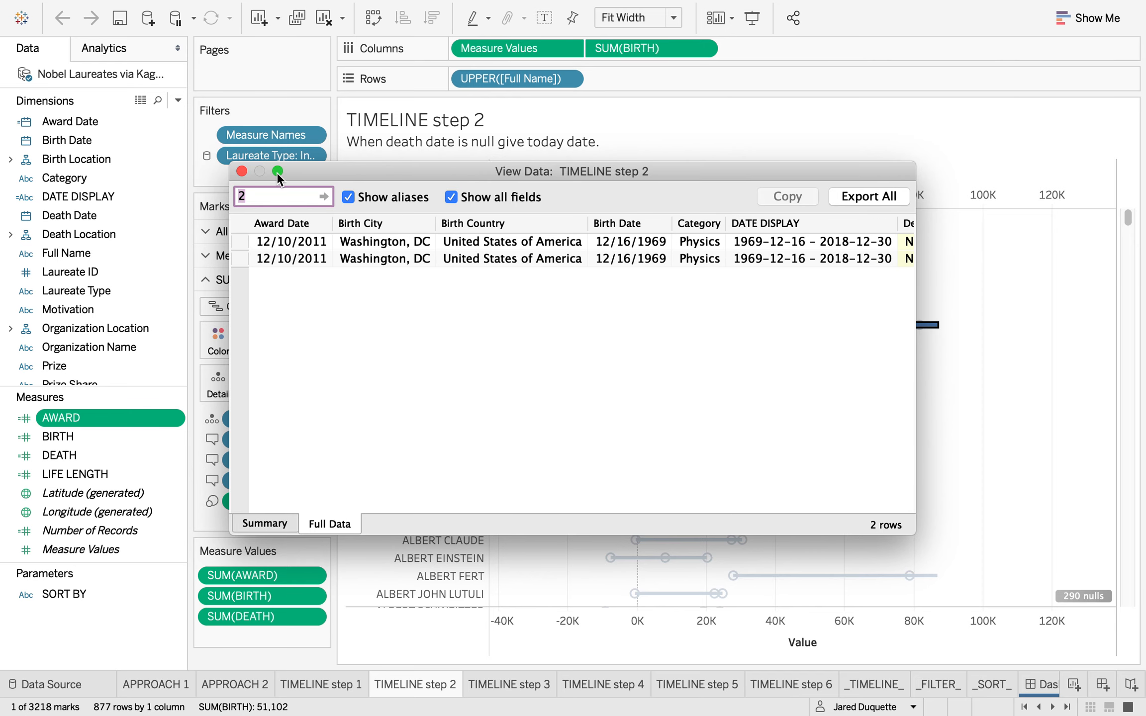
click(242, 171)
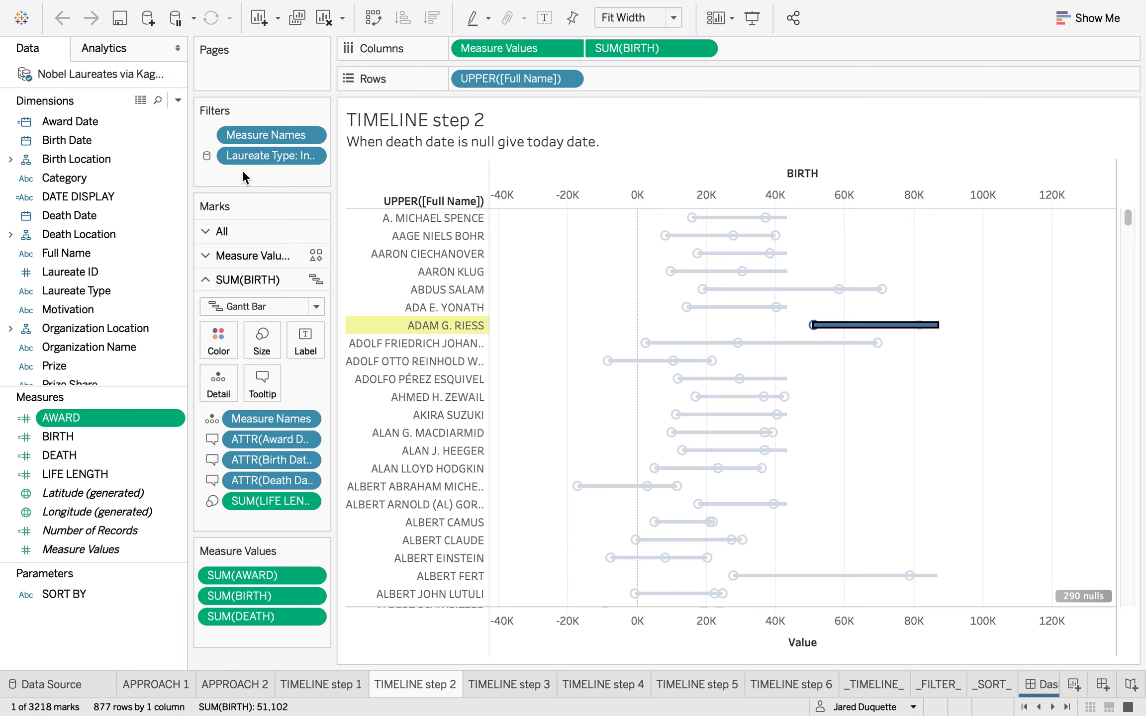
click(834, 327)
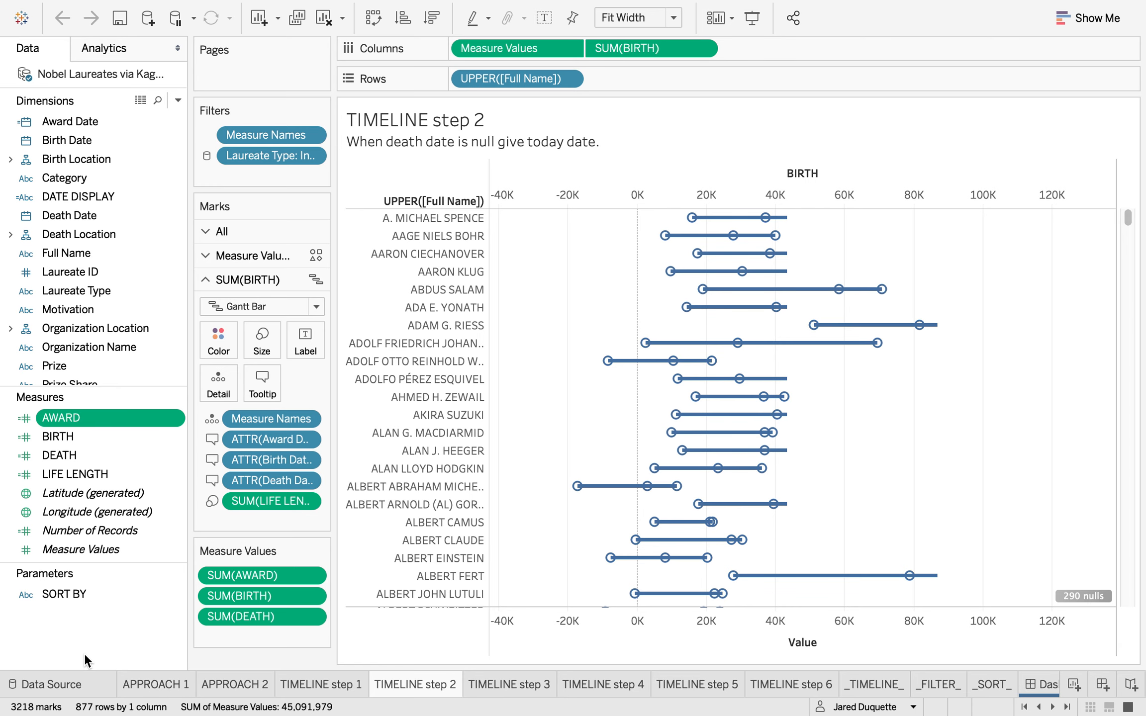
Step: Start a new calculated field and name it PK
click(181, 103)
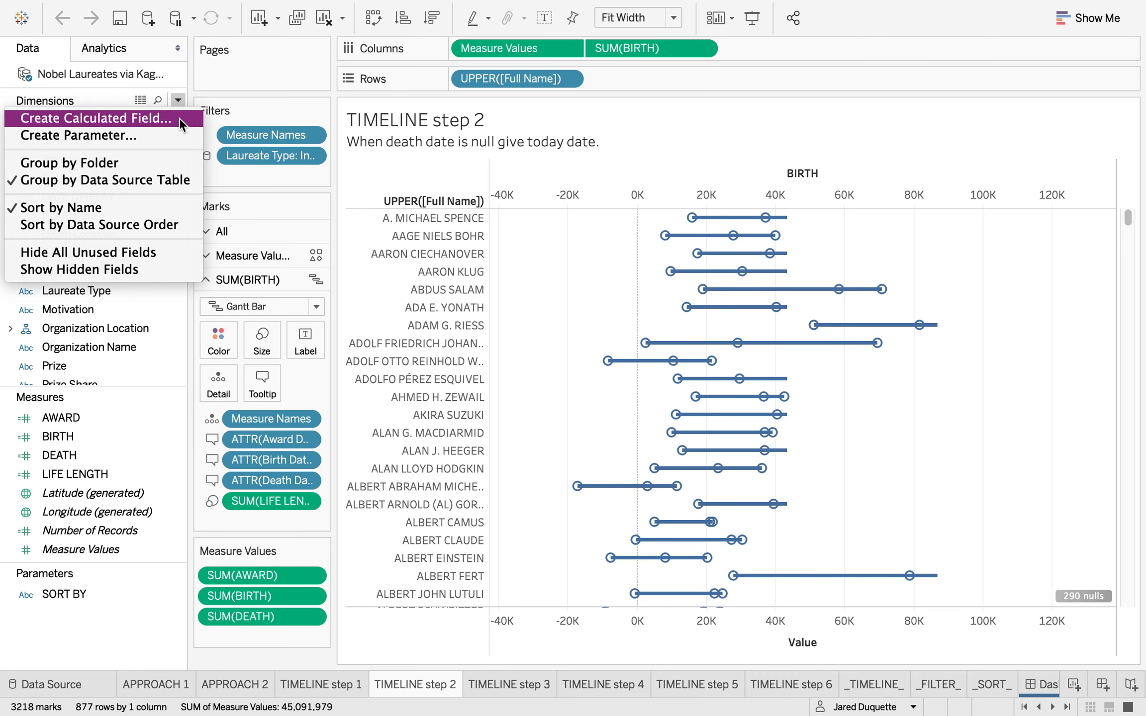
click(179, 100)
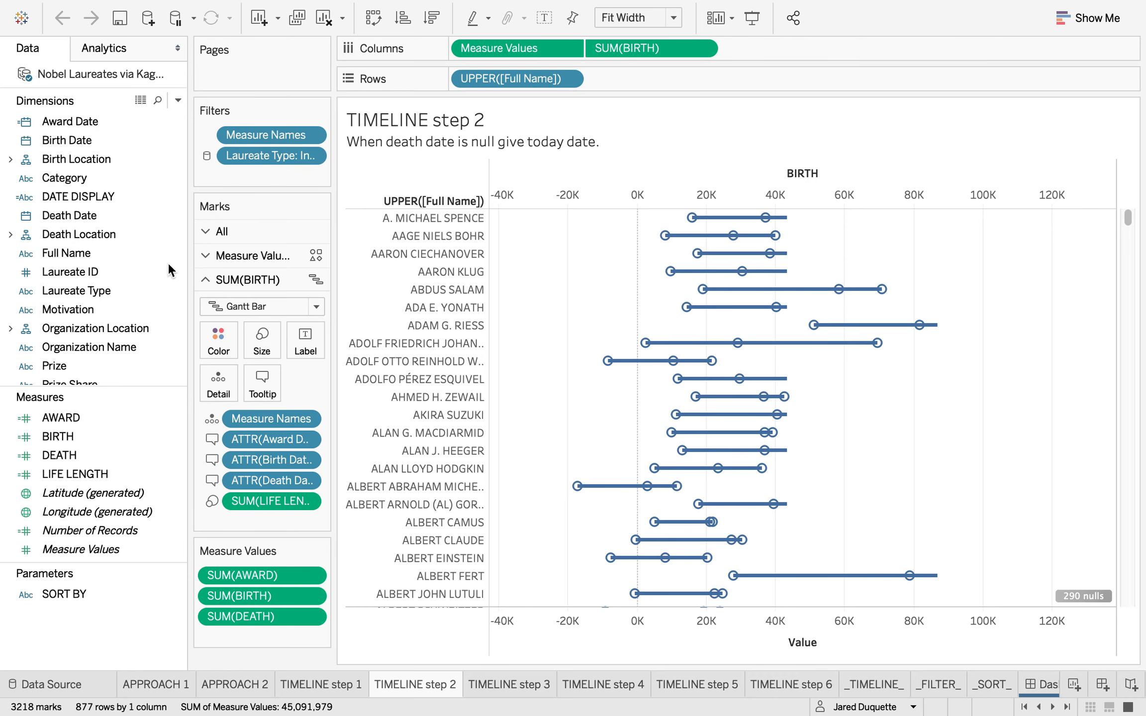
click(179, 100)
click(183, 120)
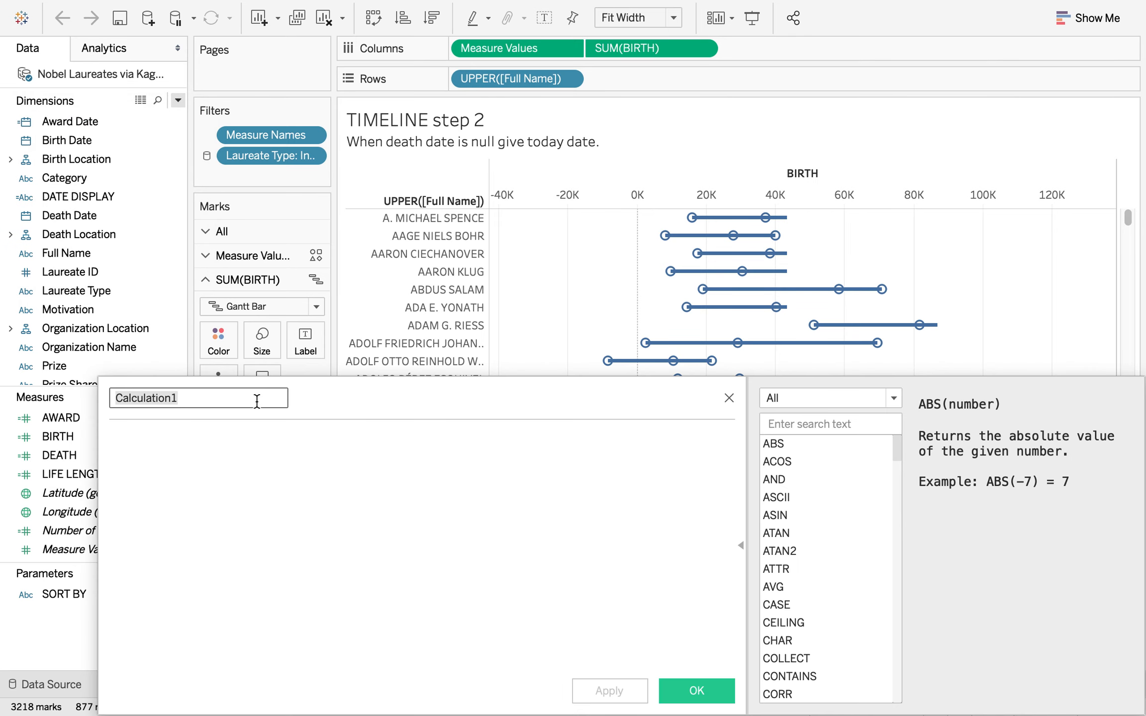
text(PK)
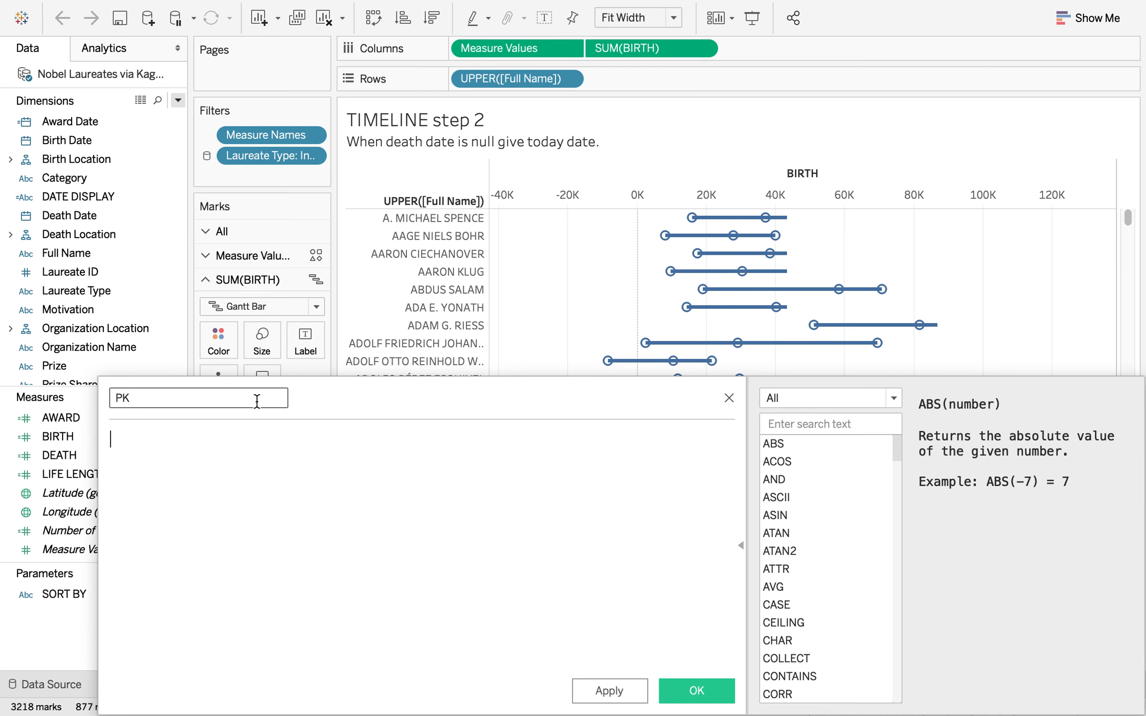
Step: Give PK the formula [Full Name] + STR([Award Date]) and save the calculation
text(ful)
key(Return)
text(+ awa)
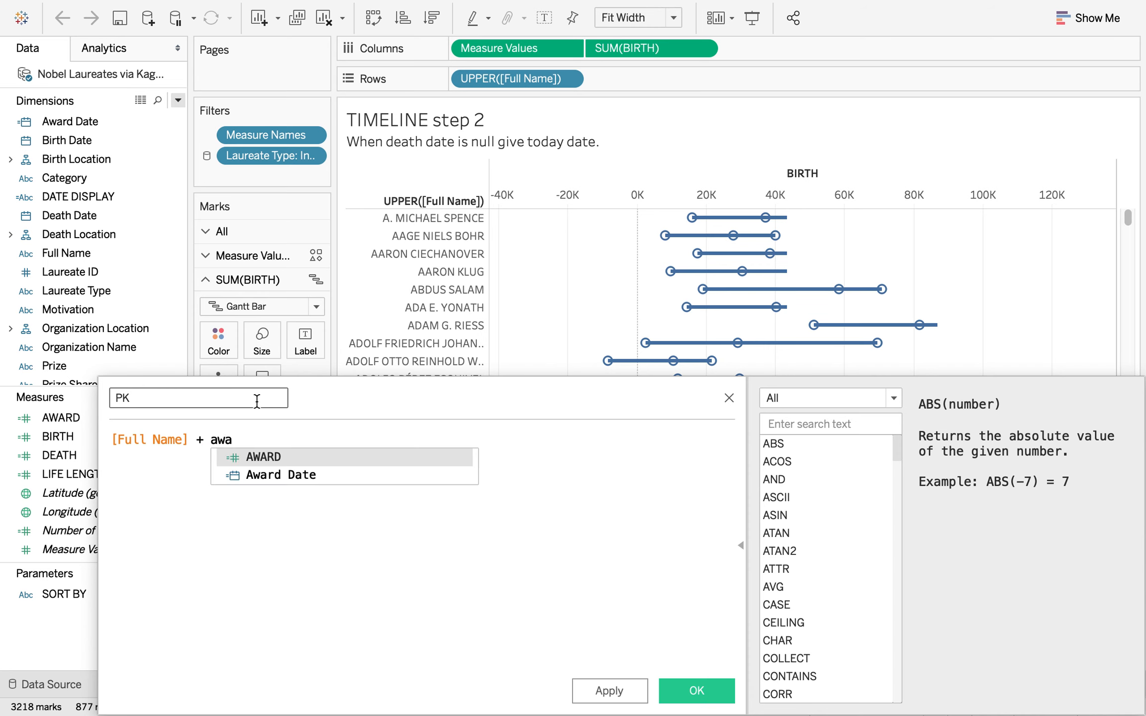
key(Down)
key(Return)
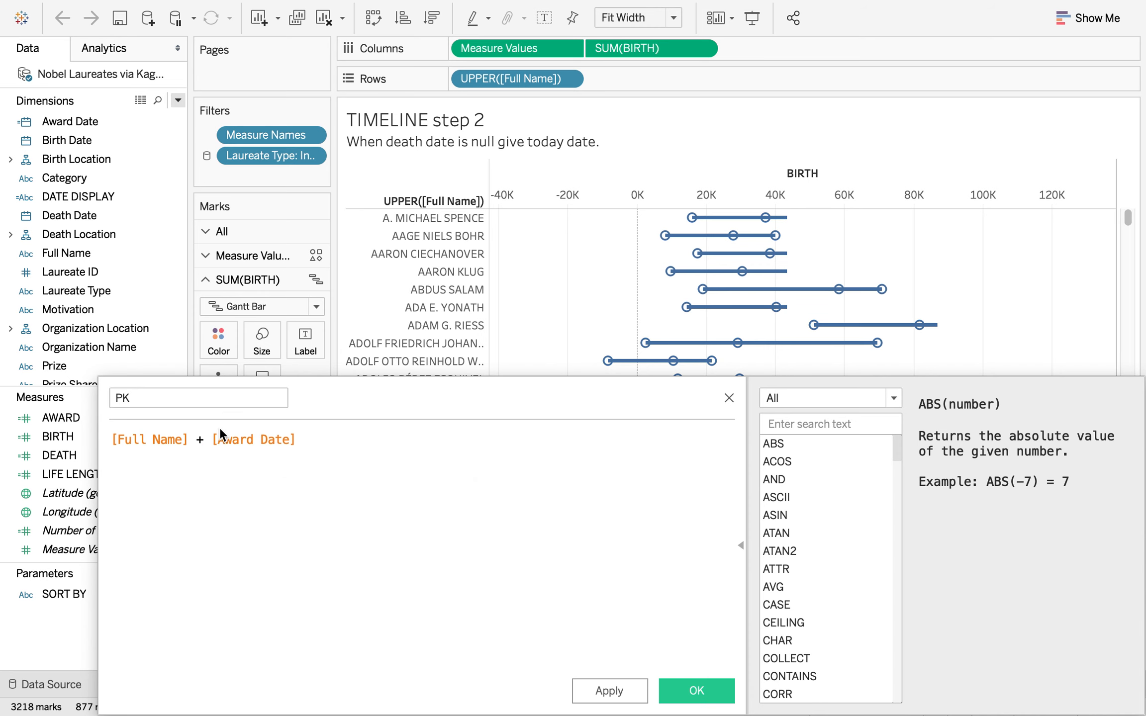
text(str)
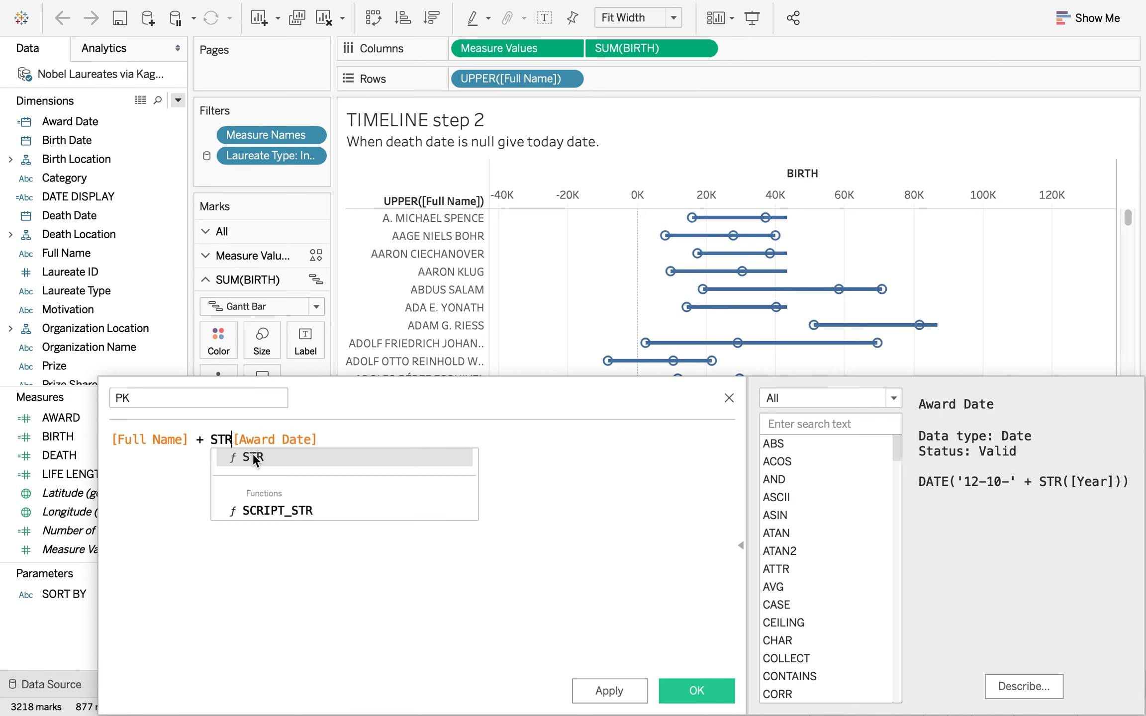
key(Return)
click(338, 440)
text())
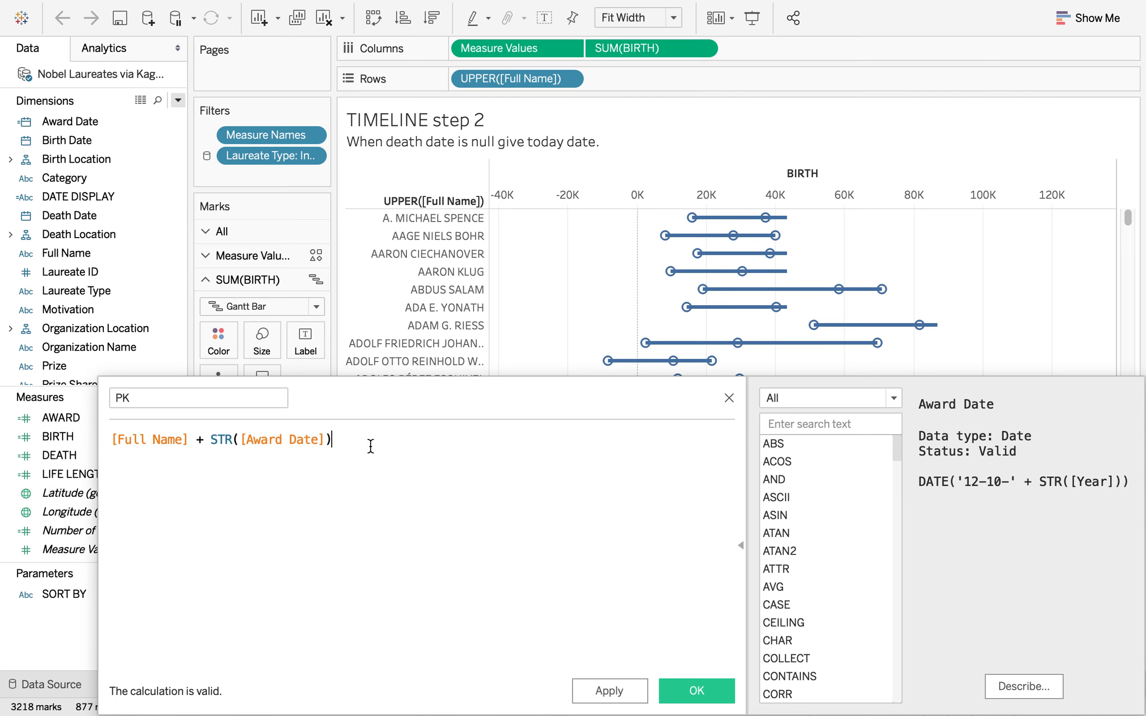
click(696, 691)
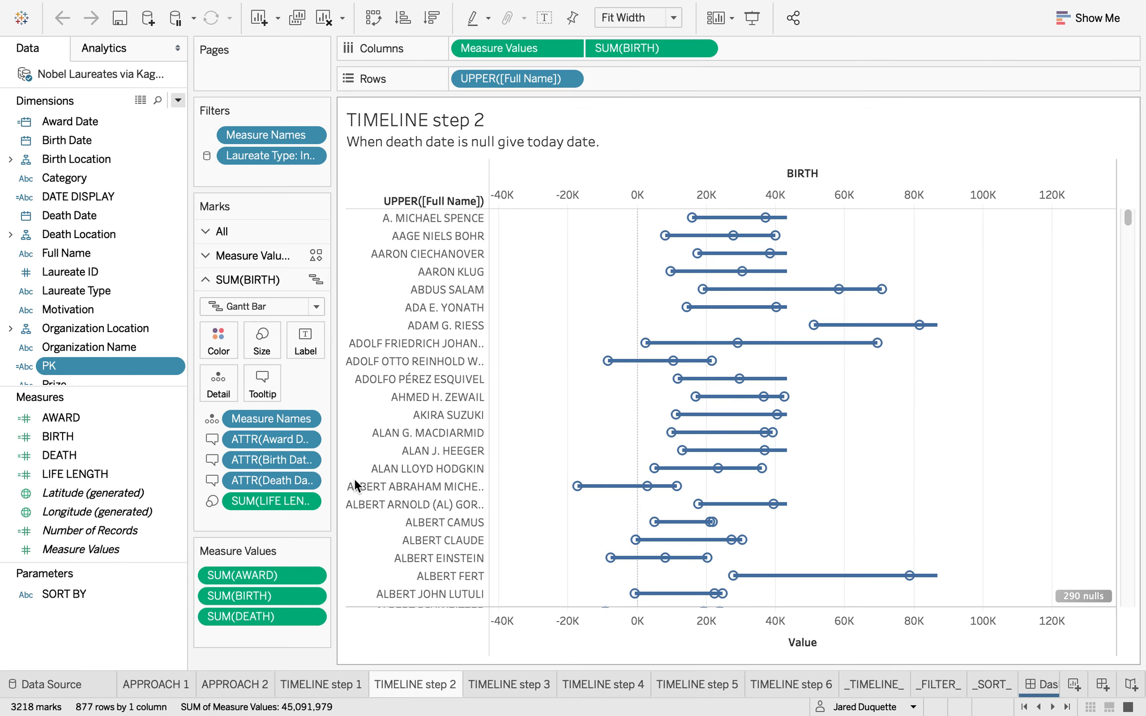
Step: Try PK in place of UPPER([Full Name]) on the rows of TIMELINE step 2 and undo the replacement
drag(81, 366, 452, 75)
drag(612, 78, 286, 660)
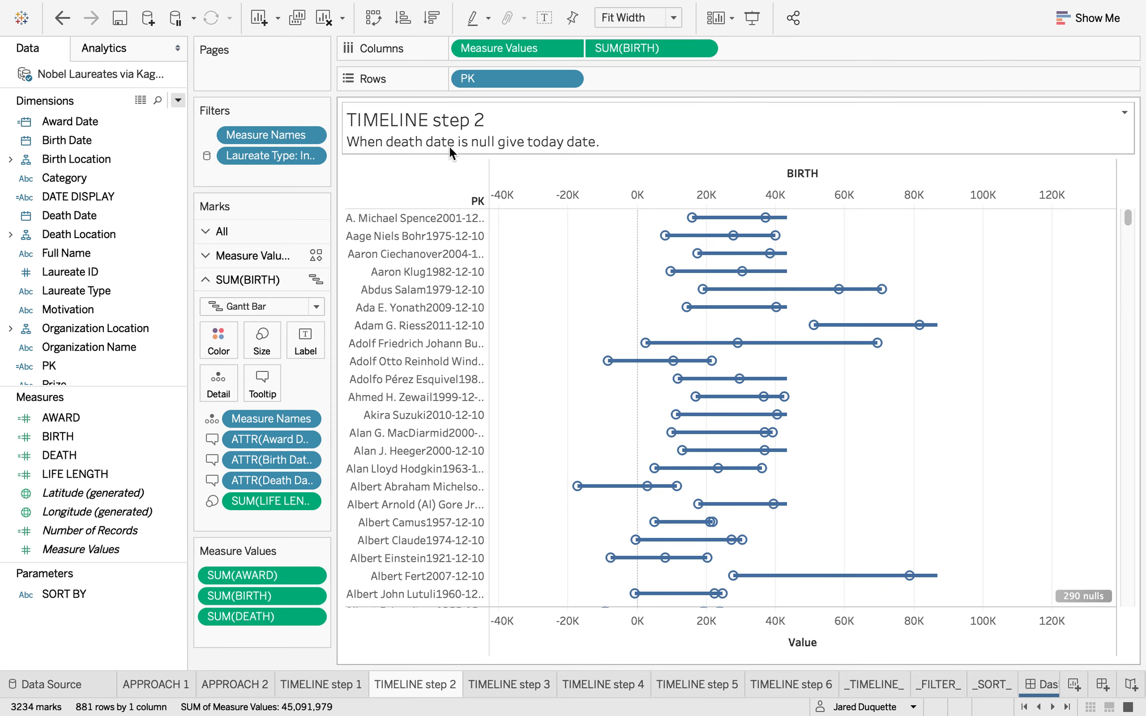
key(ctrl+z)
key(super+z)
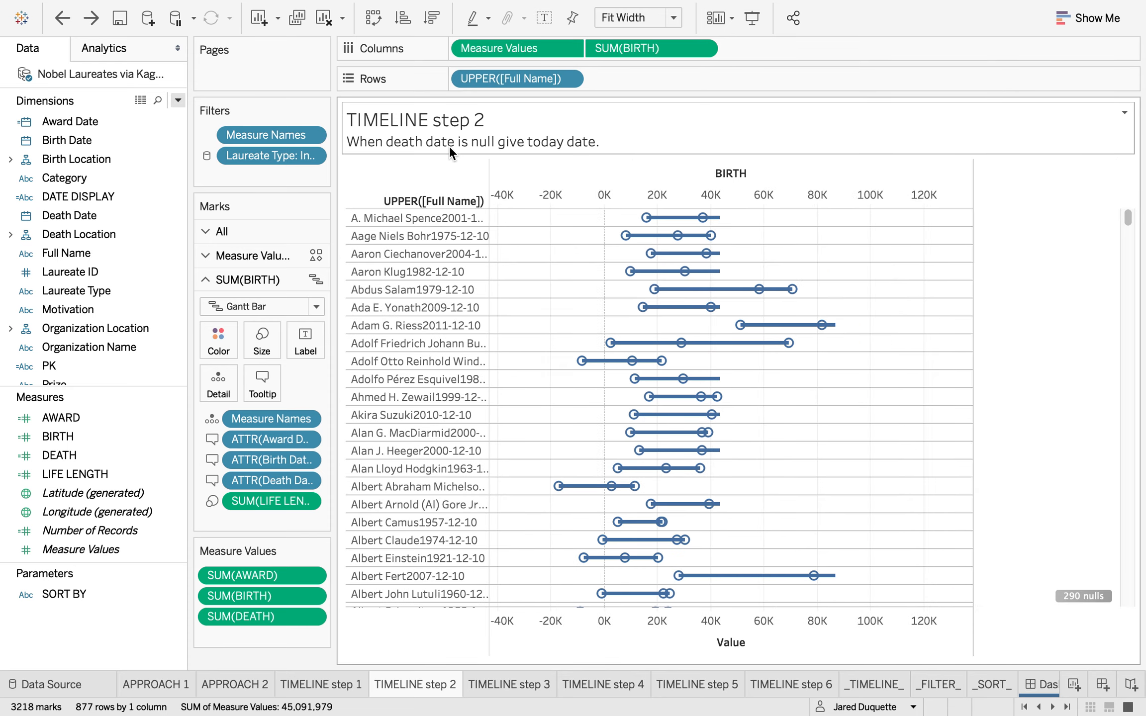
Step: Turn off measure aggregation for the TIMELINE step 2 sheet
mouse_move(359, 1)
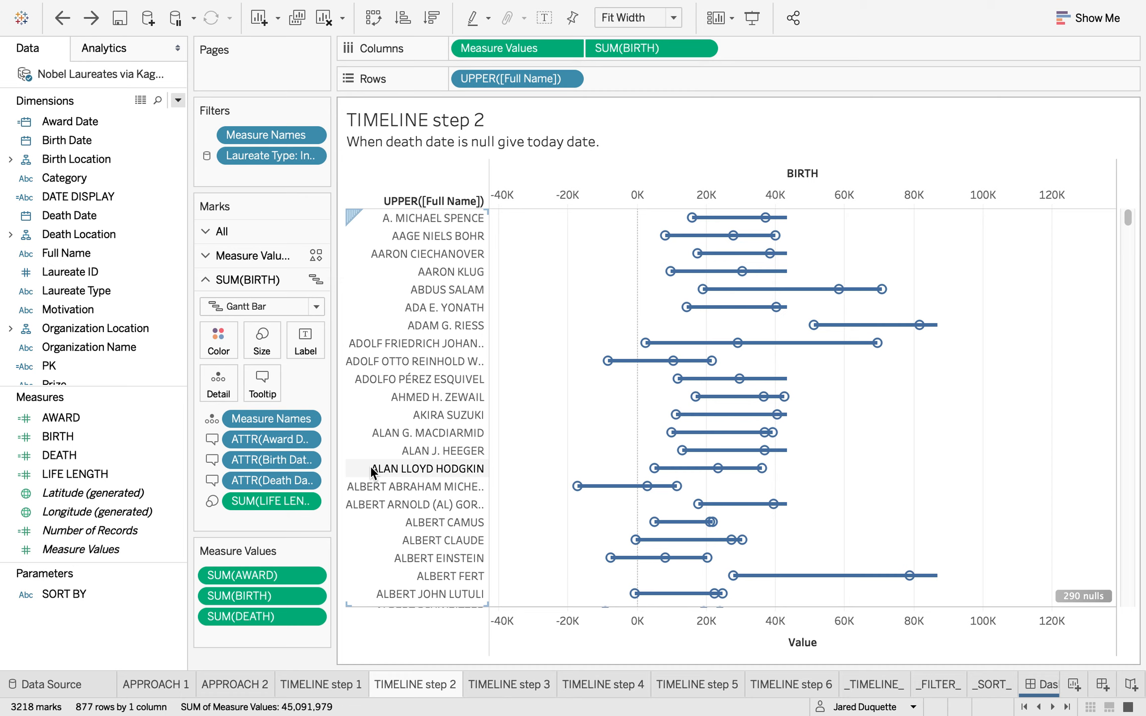
click(303, 10)
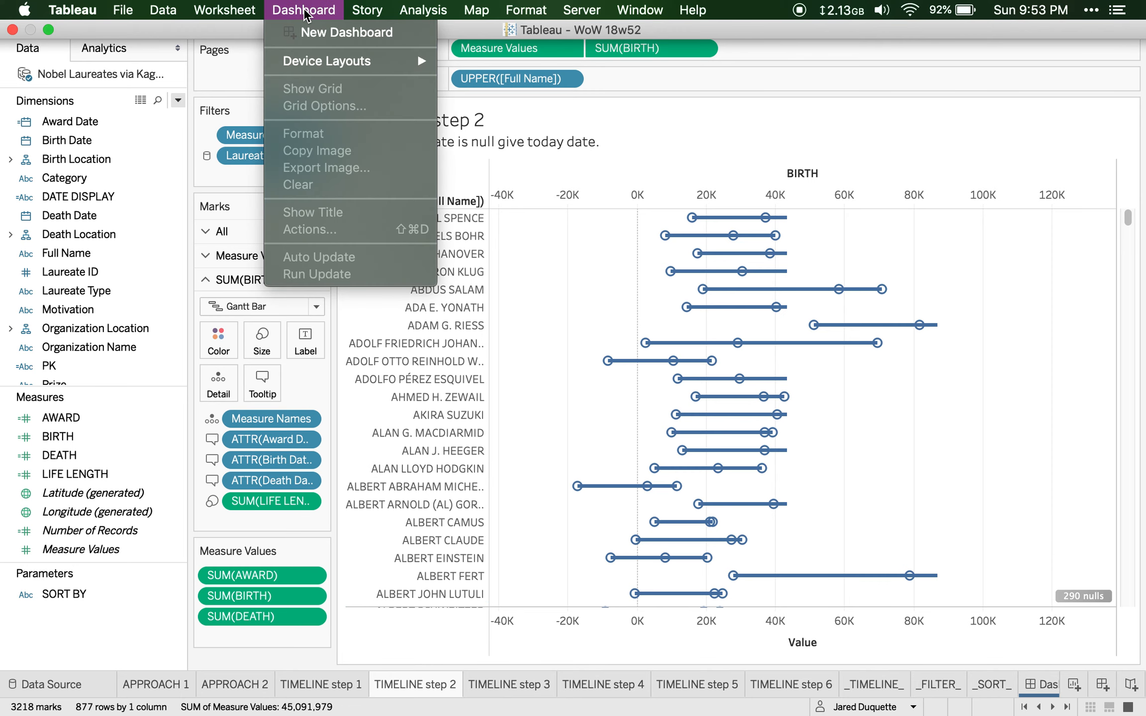
mouse_move(420, 10)
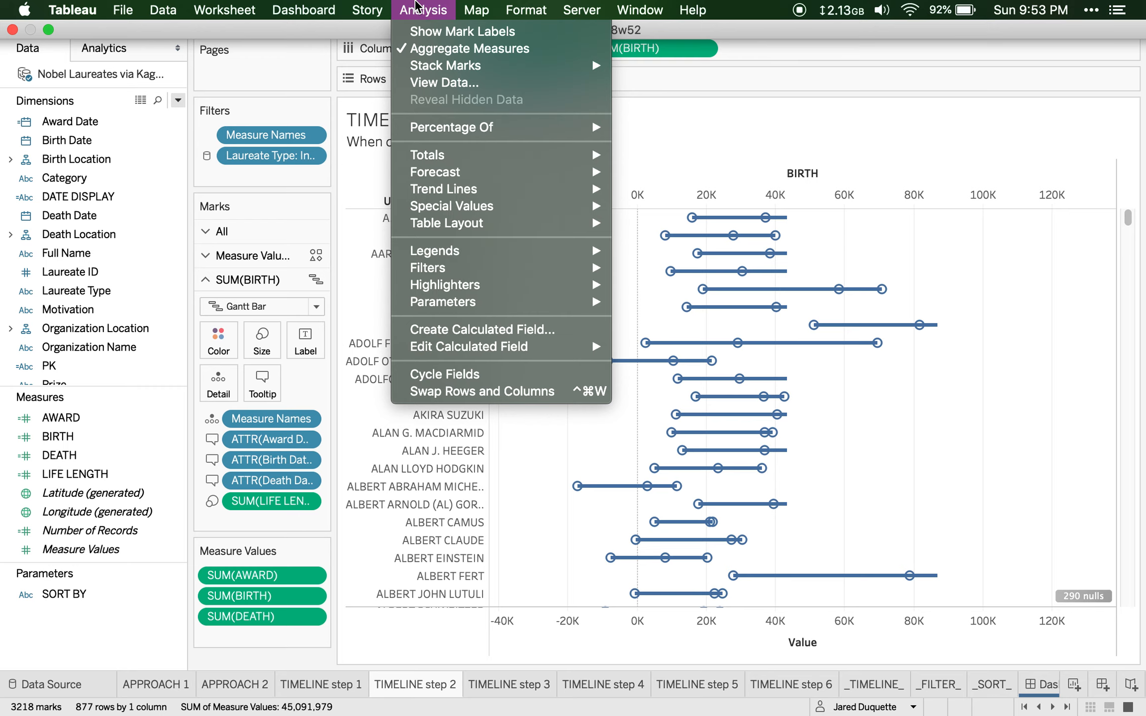
click(421, 47)
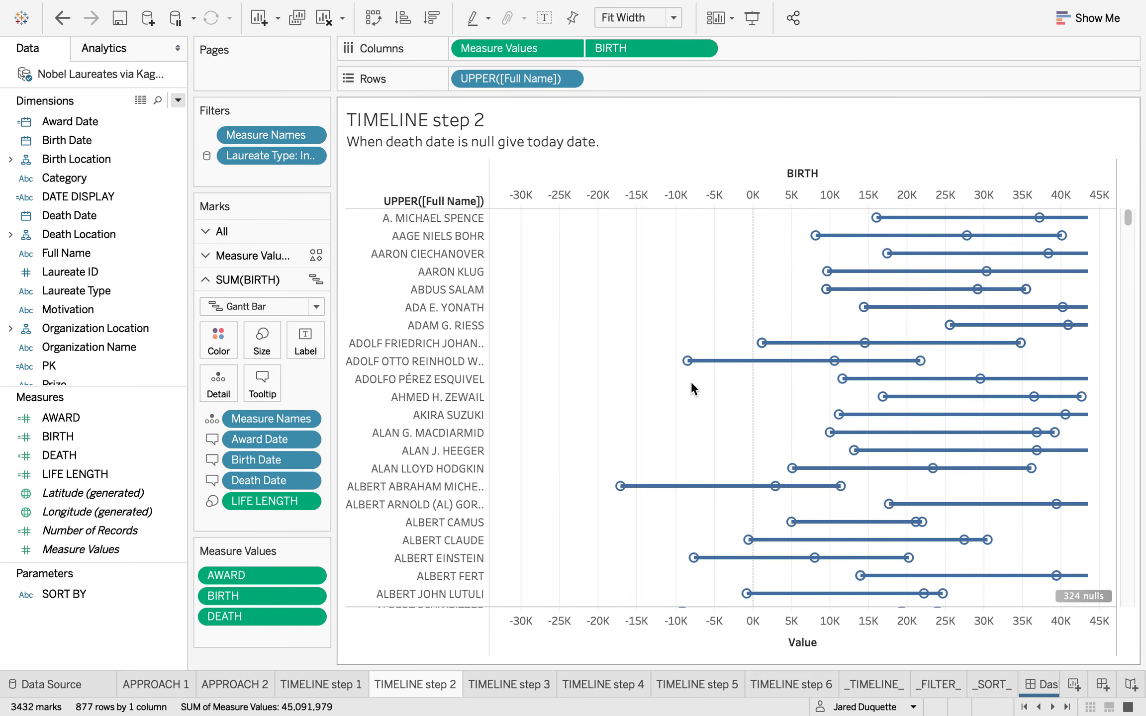
Step: View the TIMELINE step 3 sheet and review the TODAY reference line's settings on TIMELINE step 4 without changing them
click(513, 681)
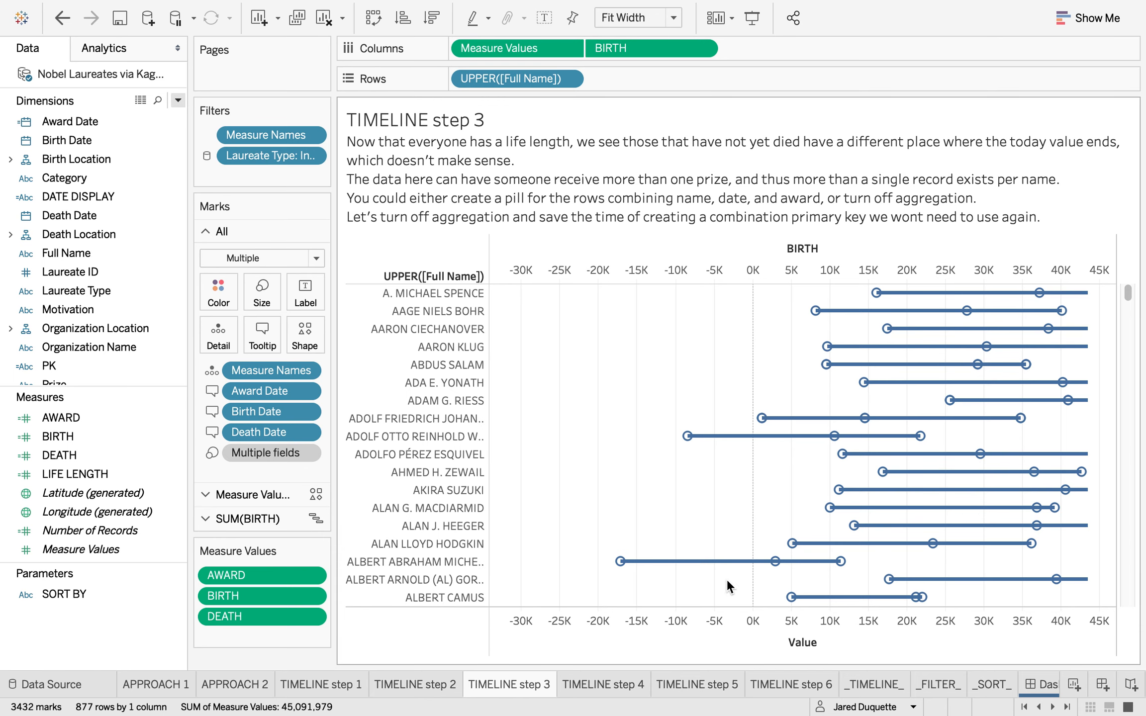
click(614, 689)
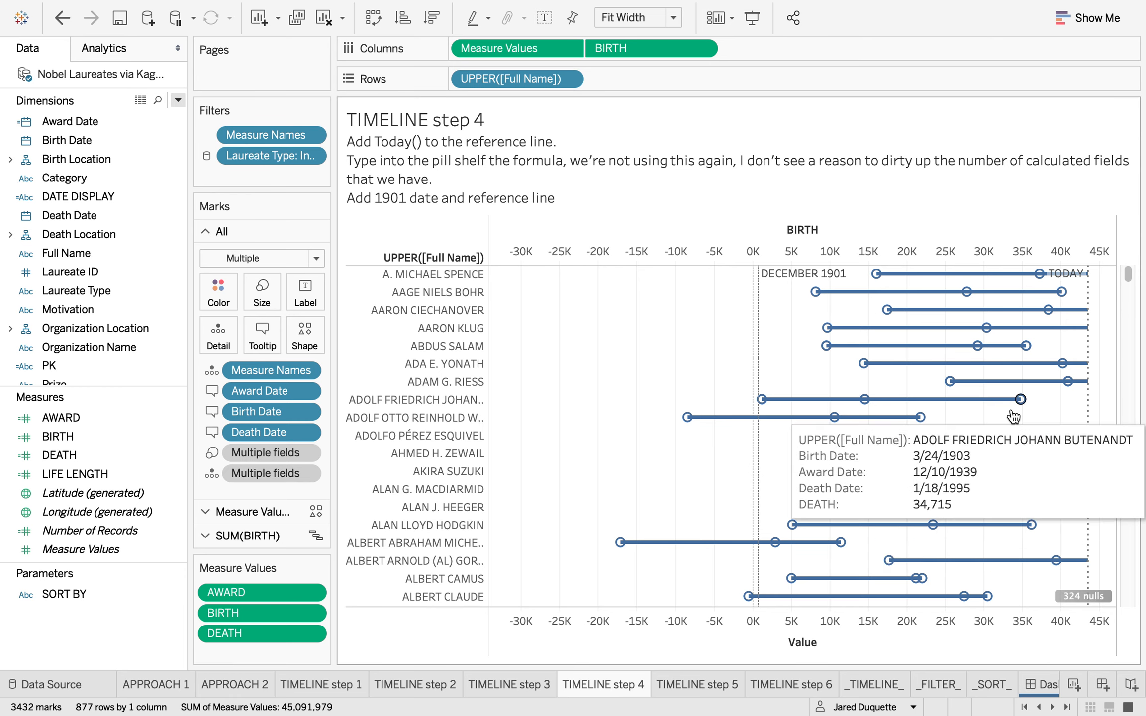
right_click(1088, 343)
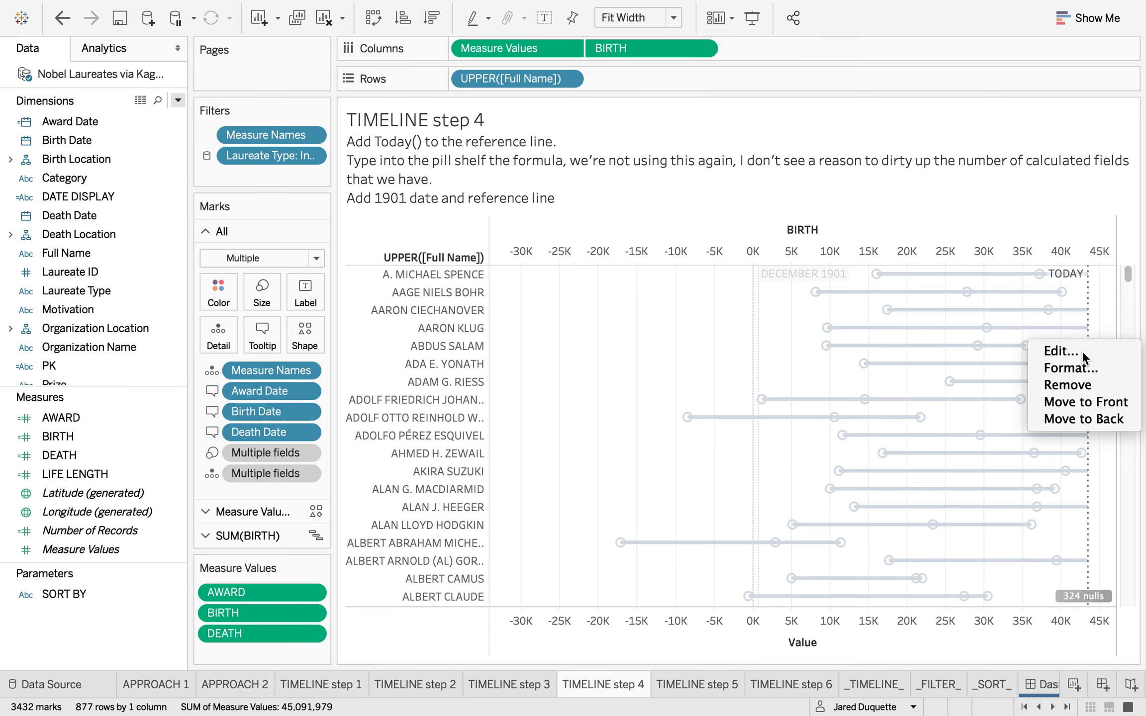
click(1081, 351)
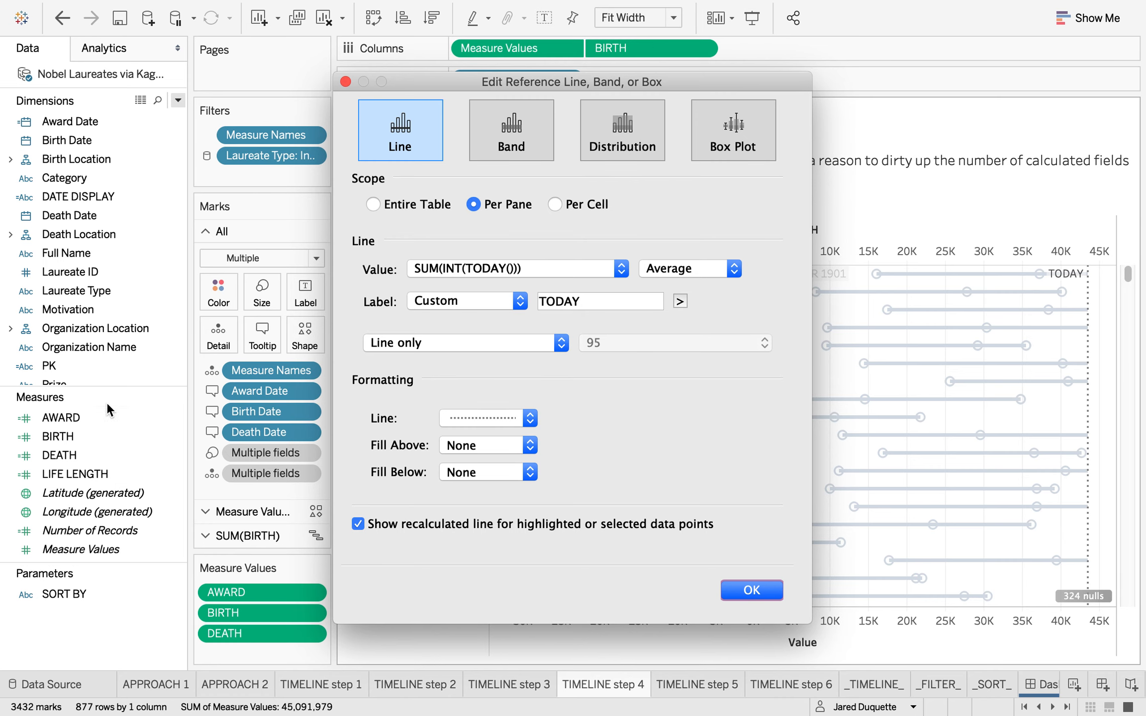
click(346, 82)
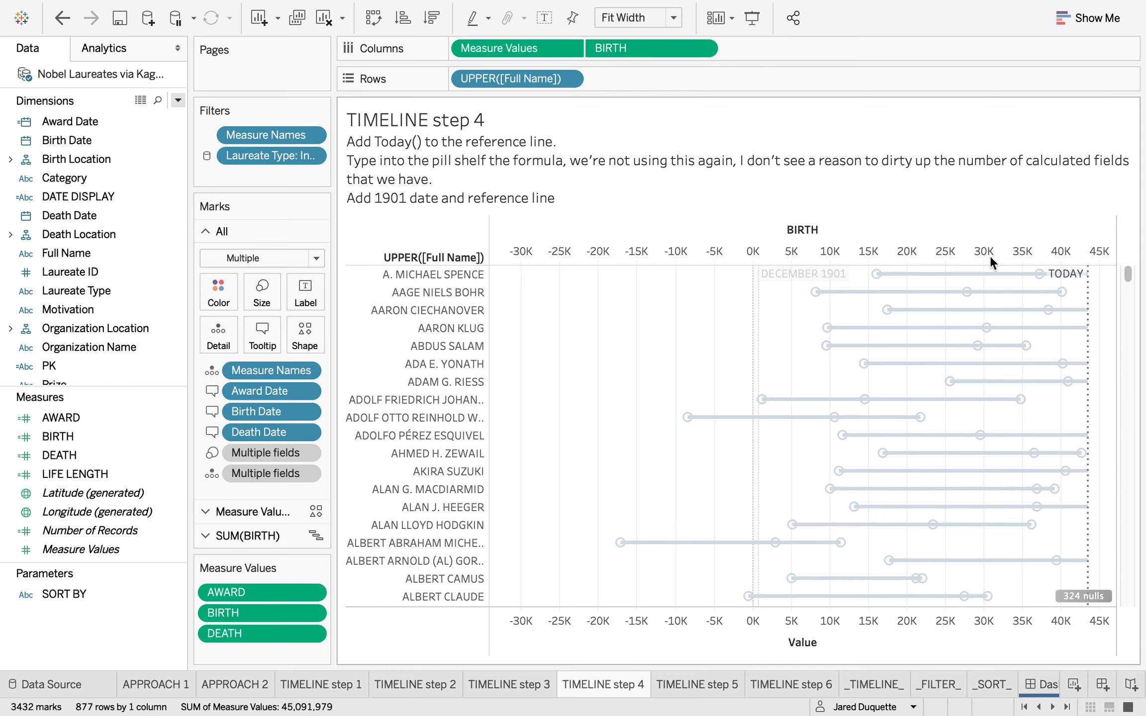
Step: Examine the SUM(BIRTH) mark fields, the December 1901 and TODAY reference lines and Albert Abraham Michelson's bar tooltip
click(1088, 275)
click(1088, 276)
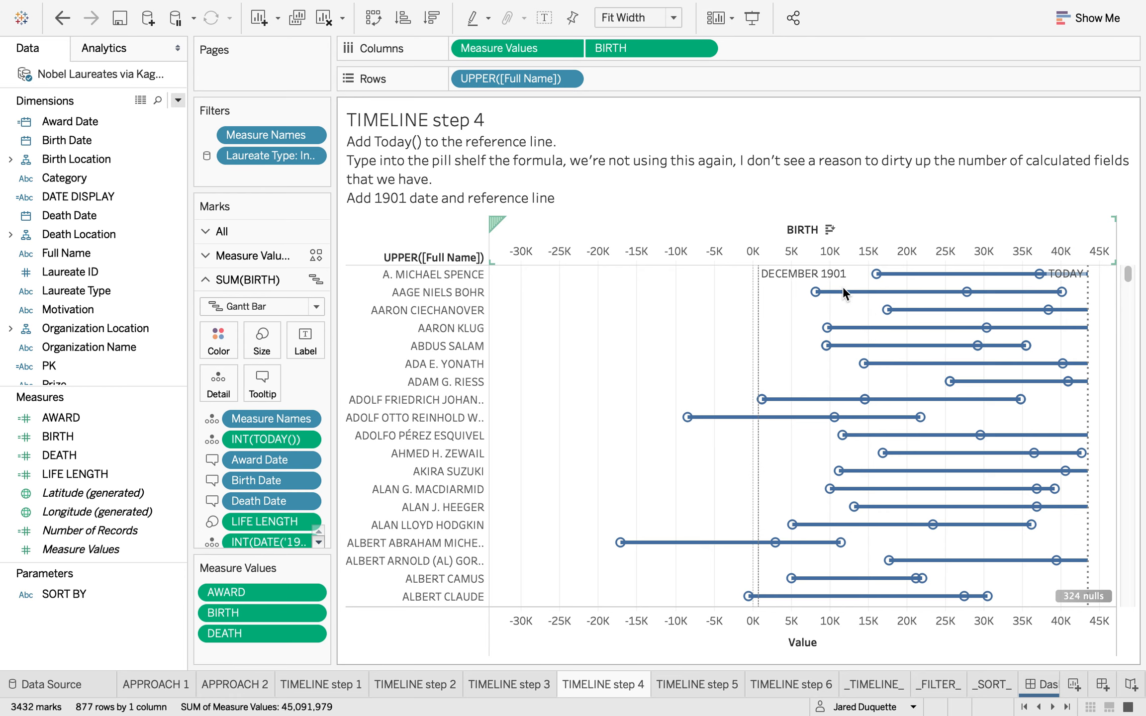
mouse_move(793, 283)
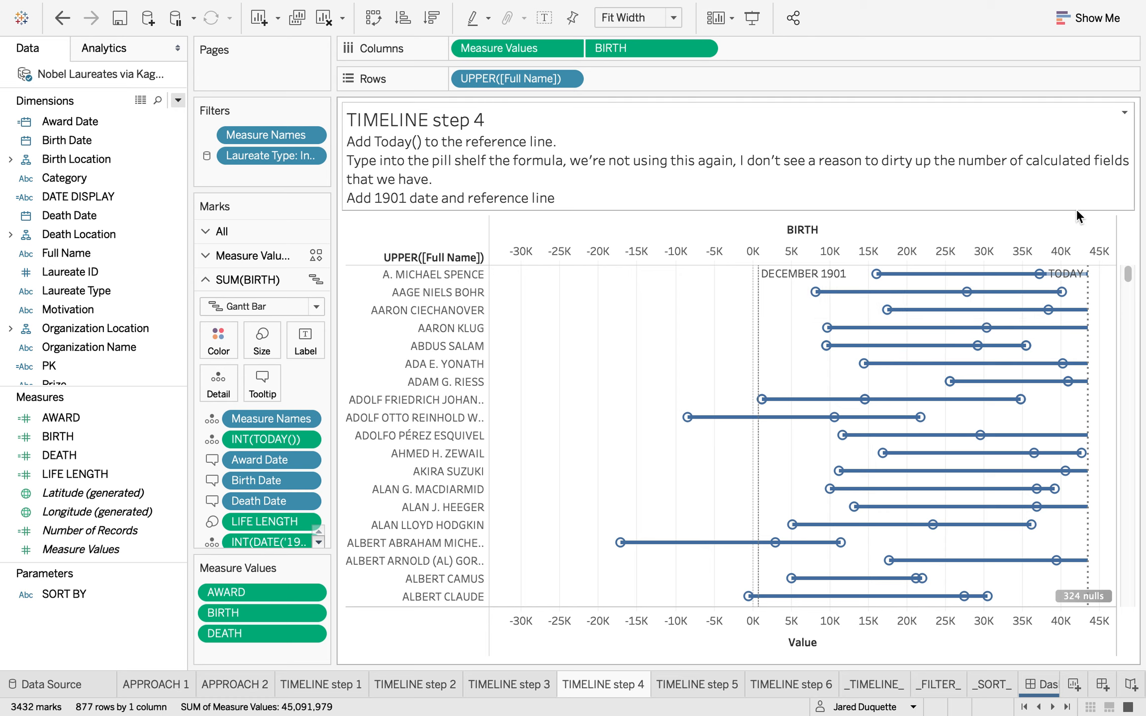
mouse_move(1070, 296)
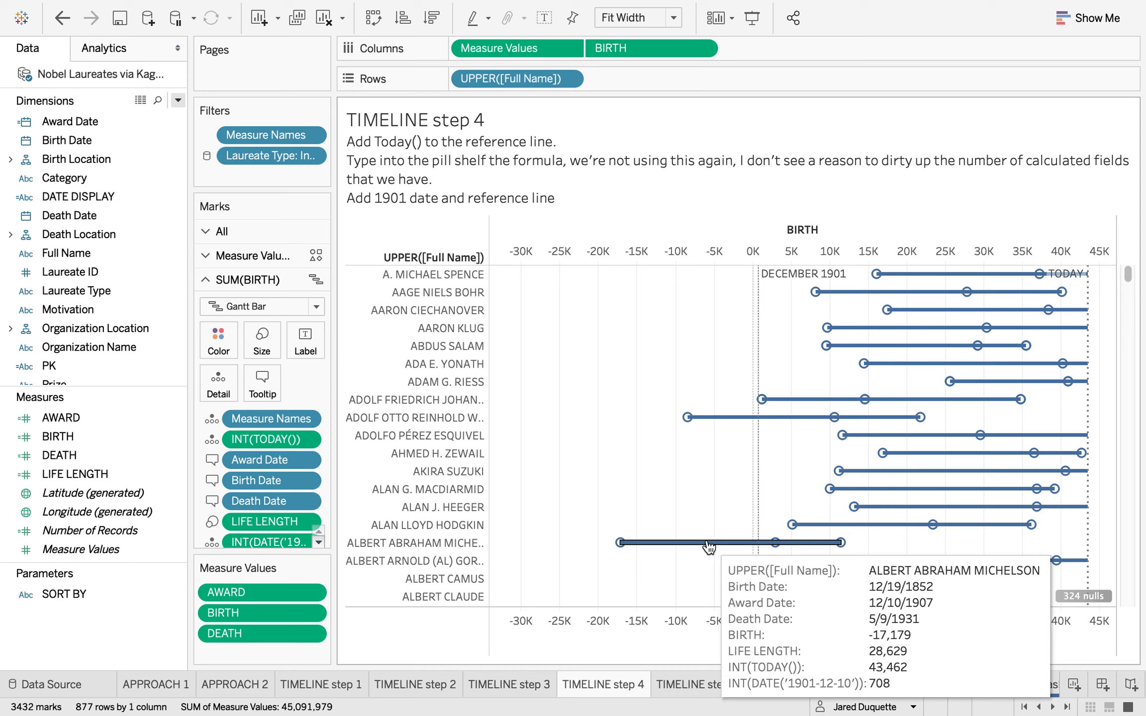
Step: View the TIMELINE step 5 formatting and review the Measure Values mark settings on the TIMELINE step 6 sheet
click(694, 685)
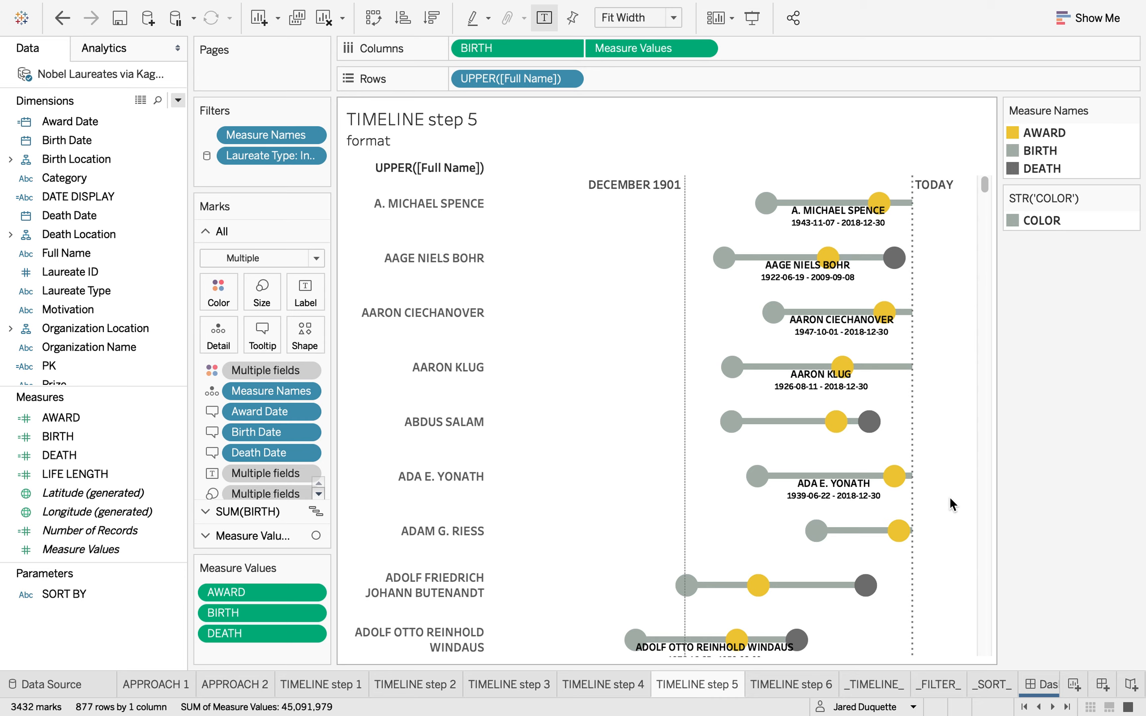
mouse_move(773, 688)
click(773, 686)
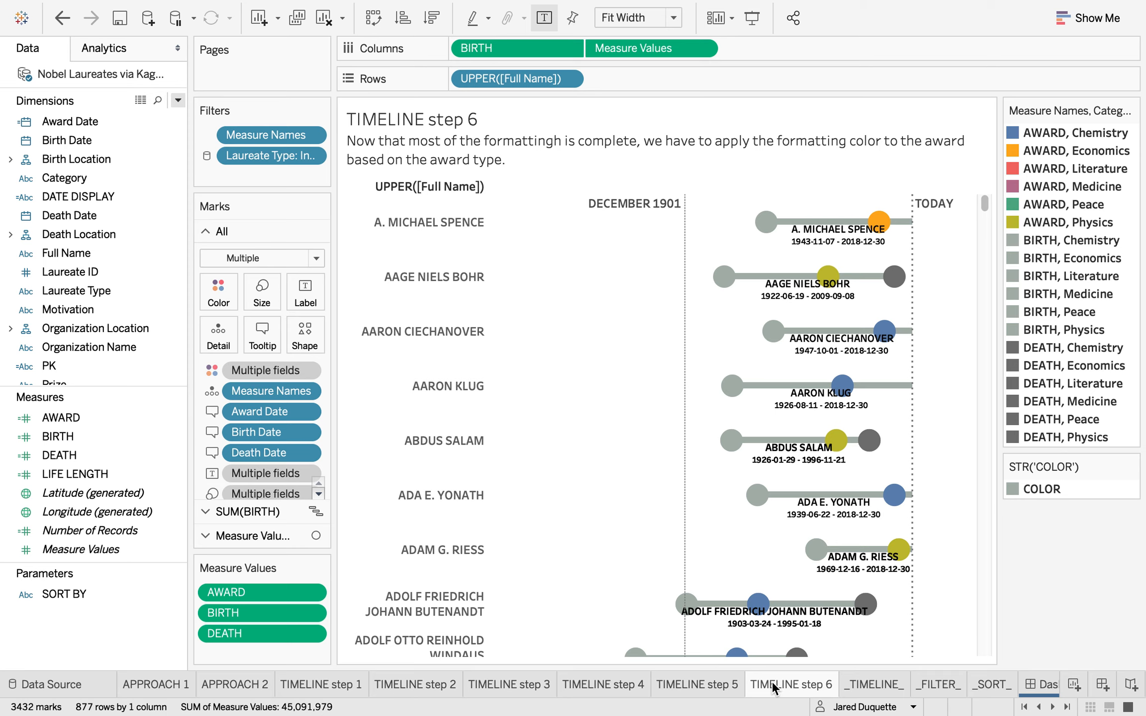
click(244, 515)
click(244, 535)
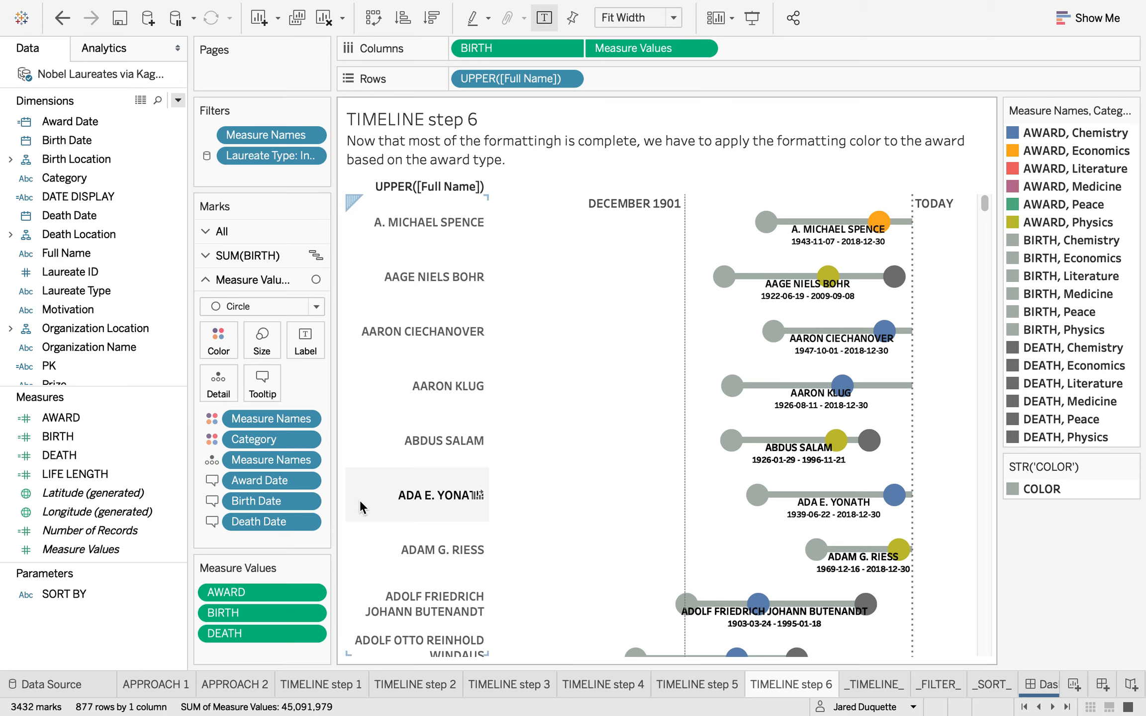
Step: Color the Measure Values circles by Measure Names alone on TIMELINE step 6
drag(99, 347, 222, 343)
click(522, 436)
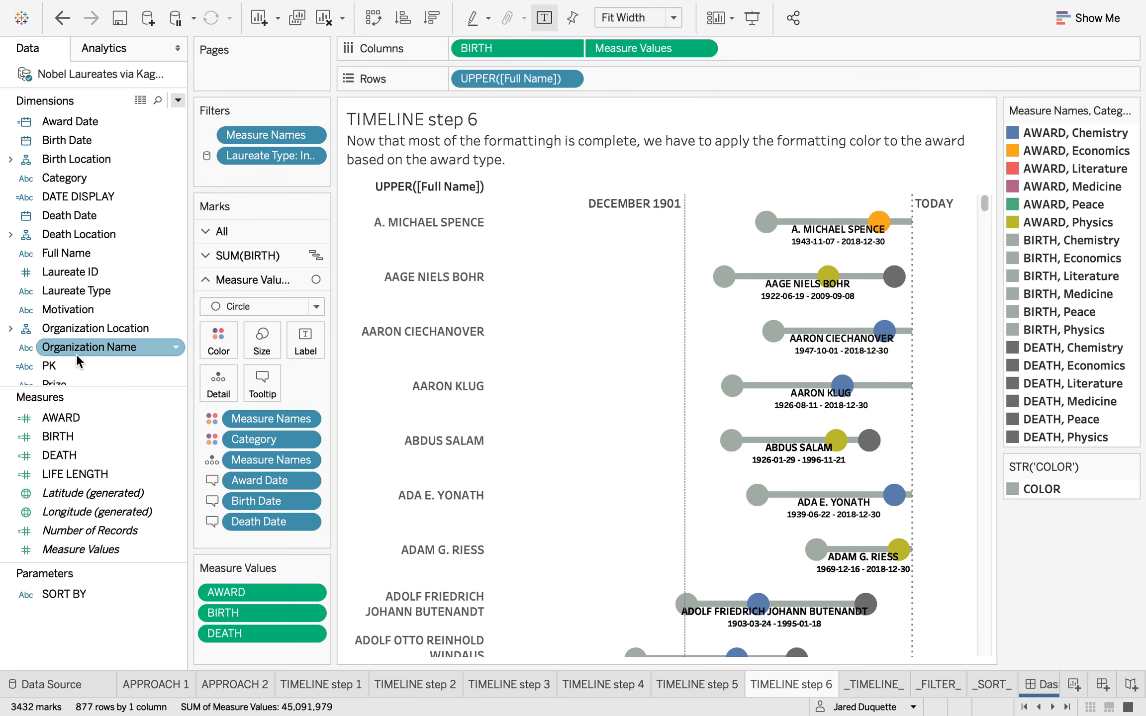
scroll(79, 362, down, 5)
drag(77, 368, 216, 349)
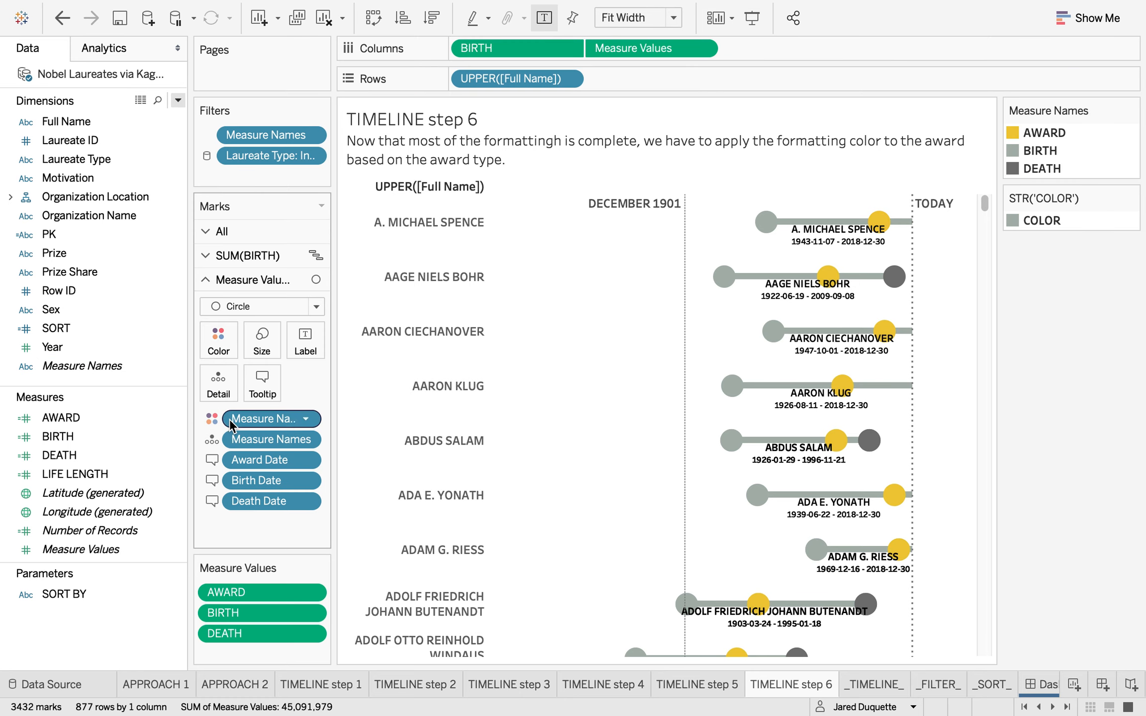
Step: Color the Measure Values circles by Category and add Measure Names as a second color field
scroll(74, 272, up, 5)
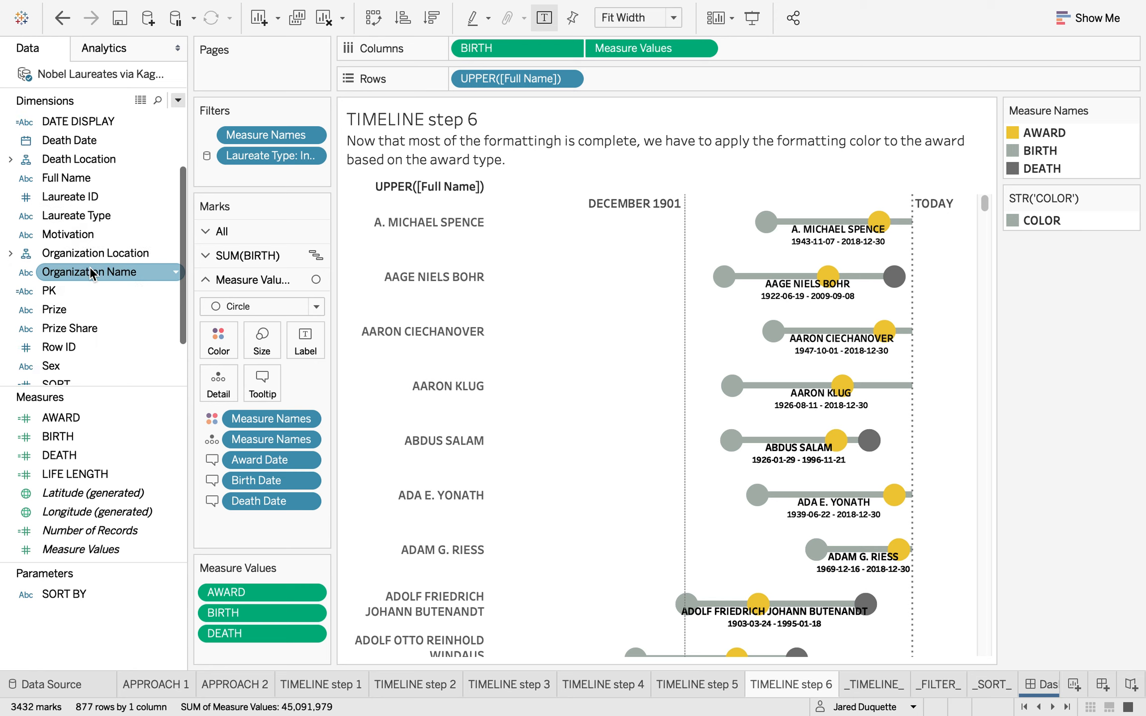
drag(74, 196, 209, 337)
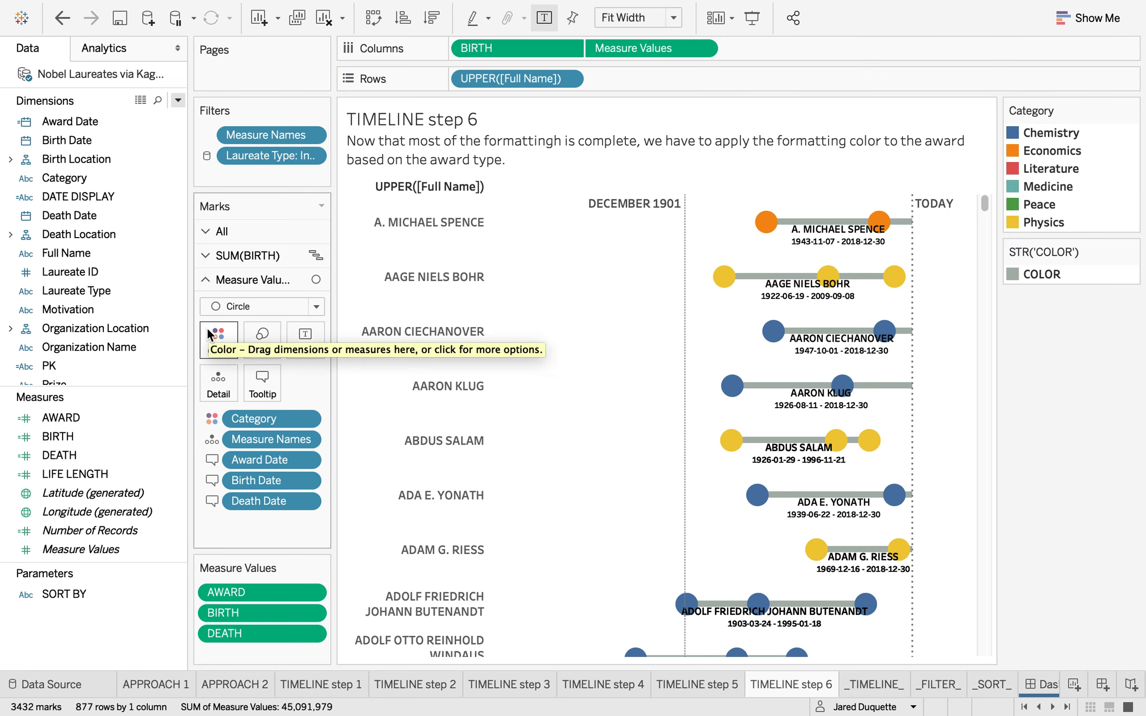
click(86, 177)
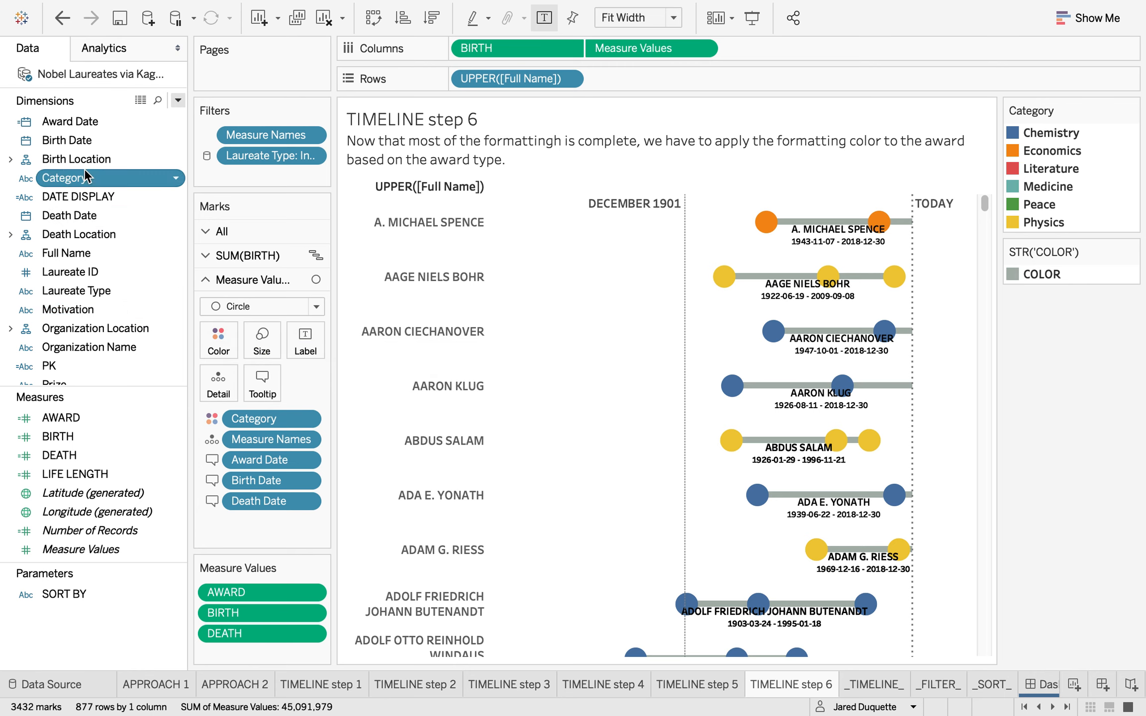
scroll(126, 272, down, 5)
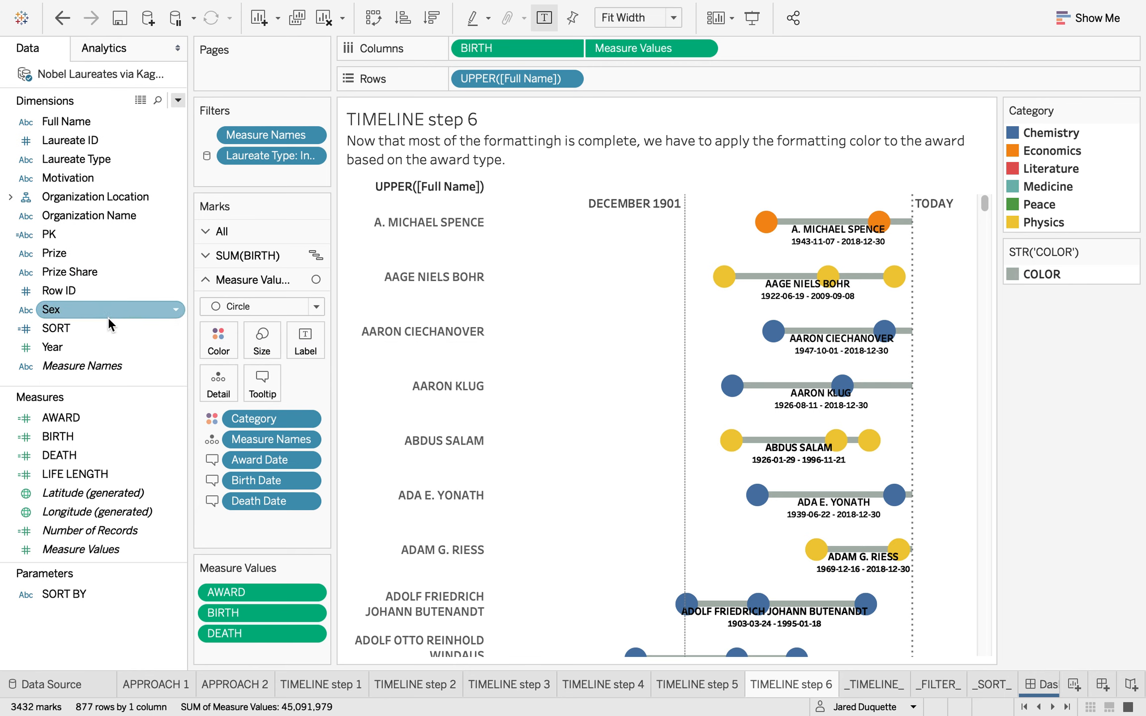
click(105, 364)
drag(106, 364, 222, 339)
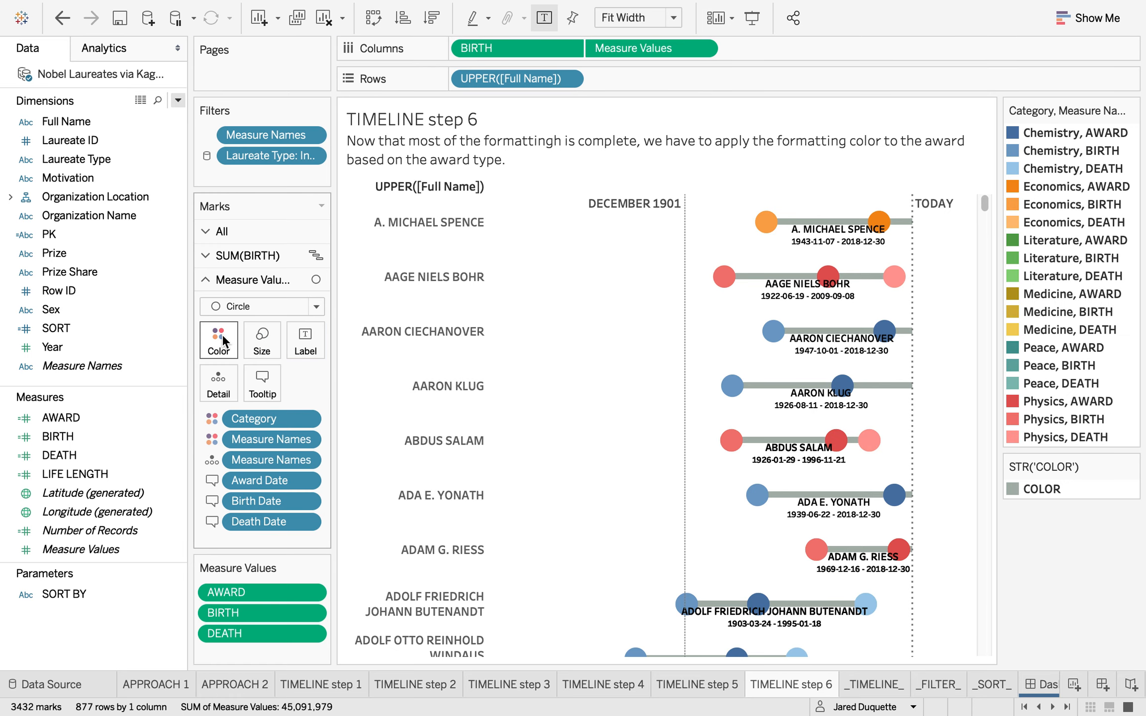
Step: Place Measure Names ahead of Category in the circles' color fields and return Category to first place
drag(271, 419, 271, 458)
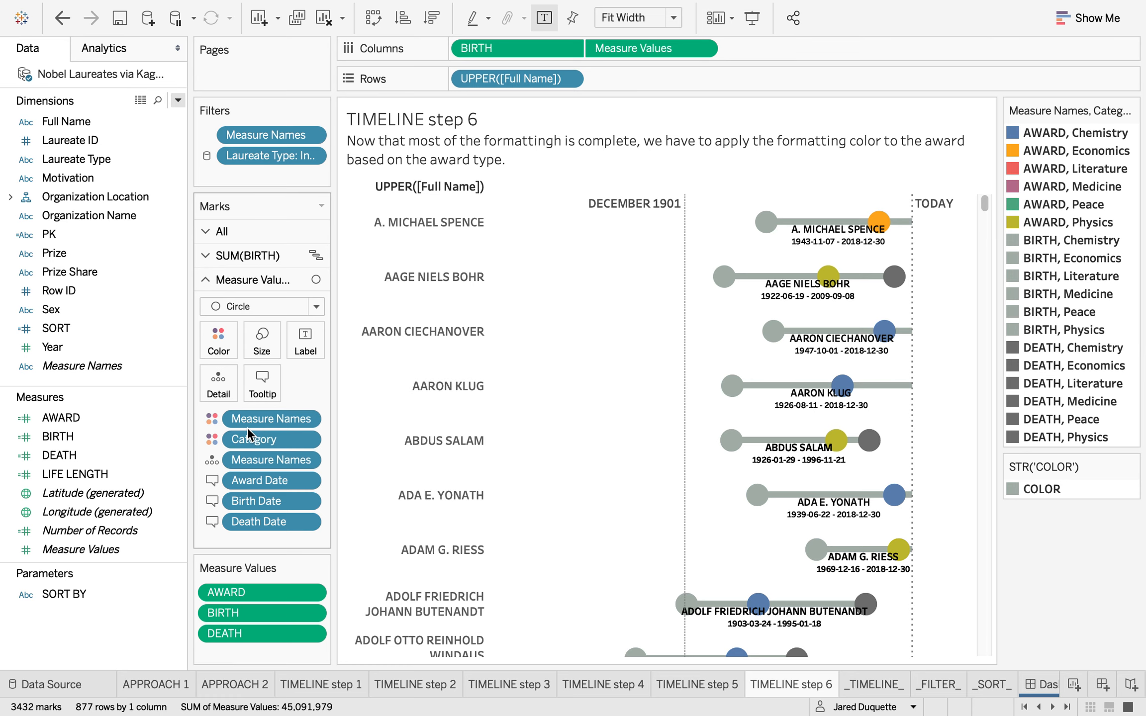
drag(248, 426, 248, 455)
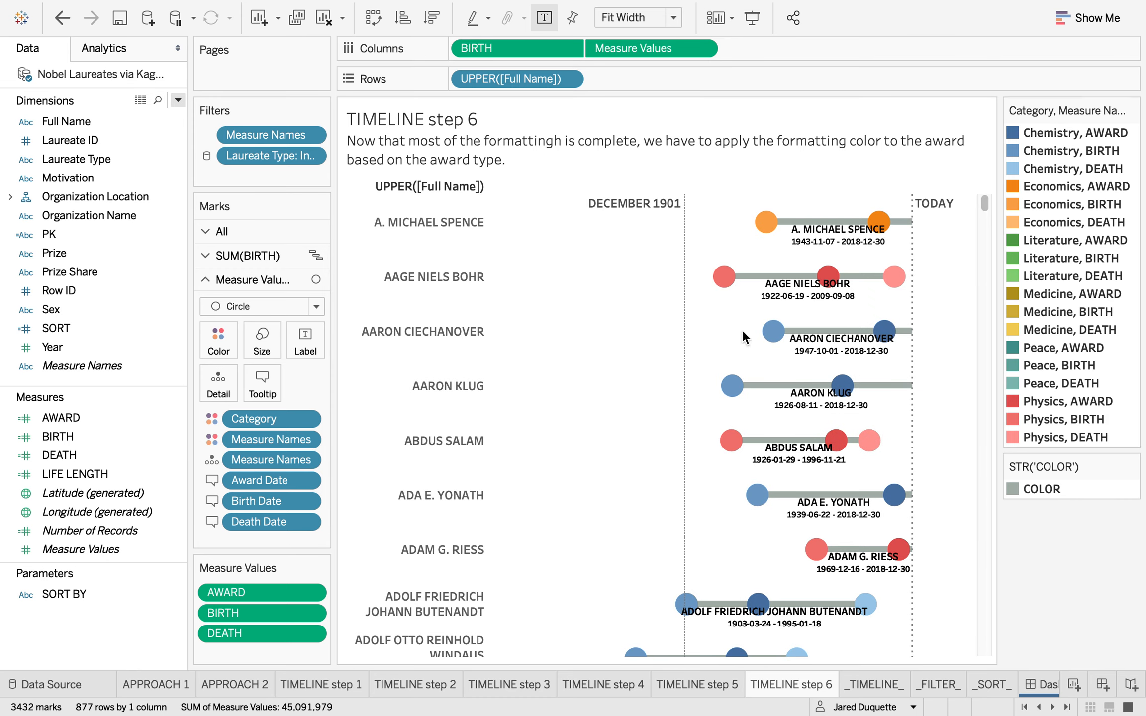
Step: Put Measure Names ahead of Category in the circles' color fields on TIMELINE step 6, and view the _TIMELINE_ and _FILTER_ sheets
drag(261, 422, 263, 459)
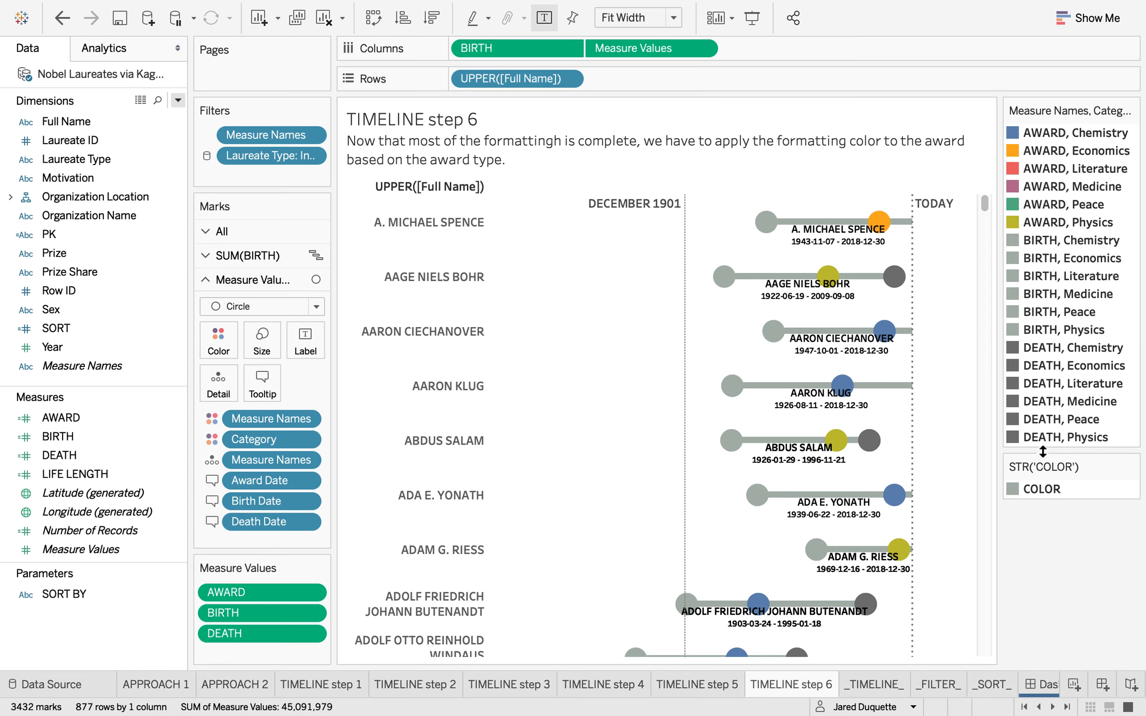
click(875, 684)
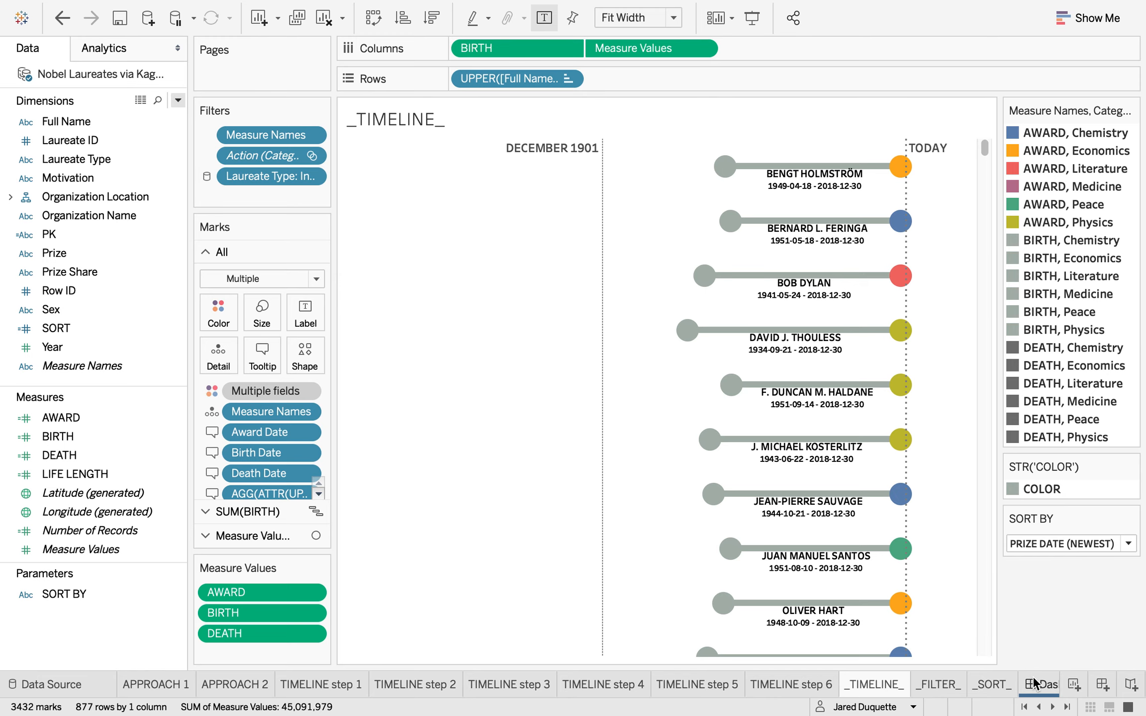
click(938, 684)
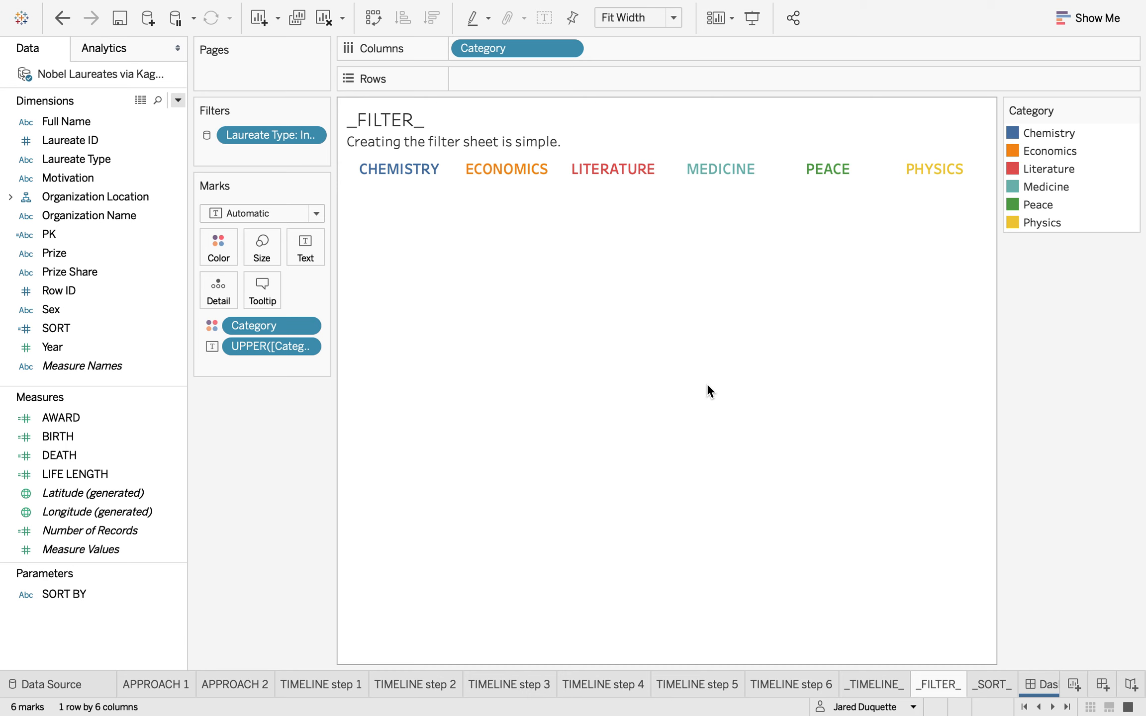
Step: Close the workbook and reopen the WoW 18w52 workbook from the Downloads folder
mouse_move(226, 27)
click(13, 29)
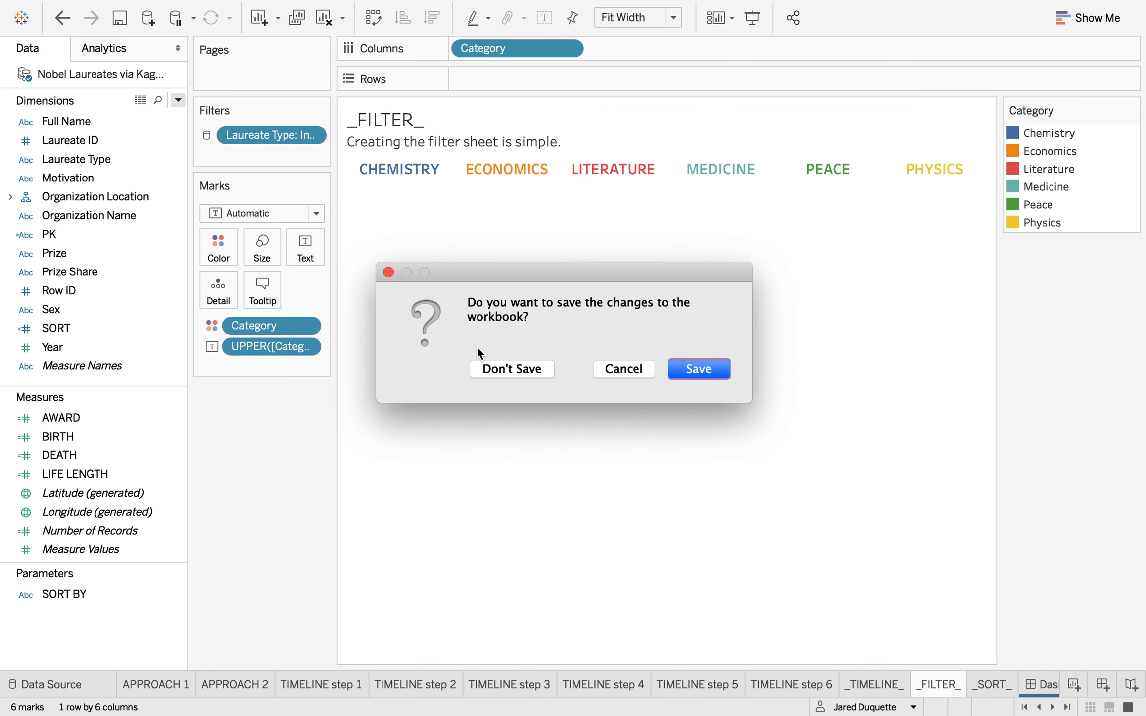
key(Escape)
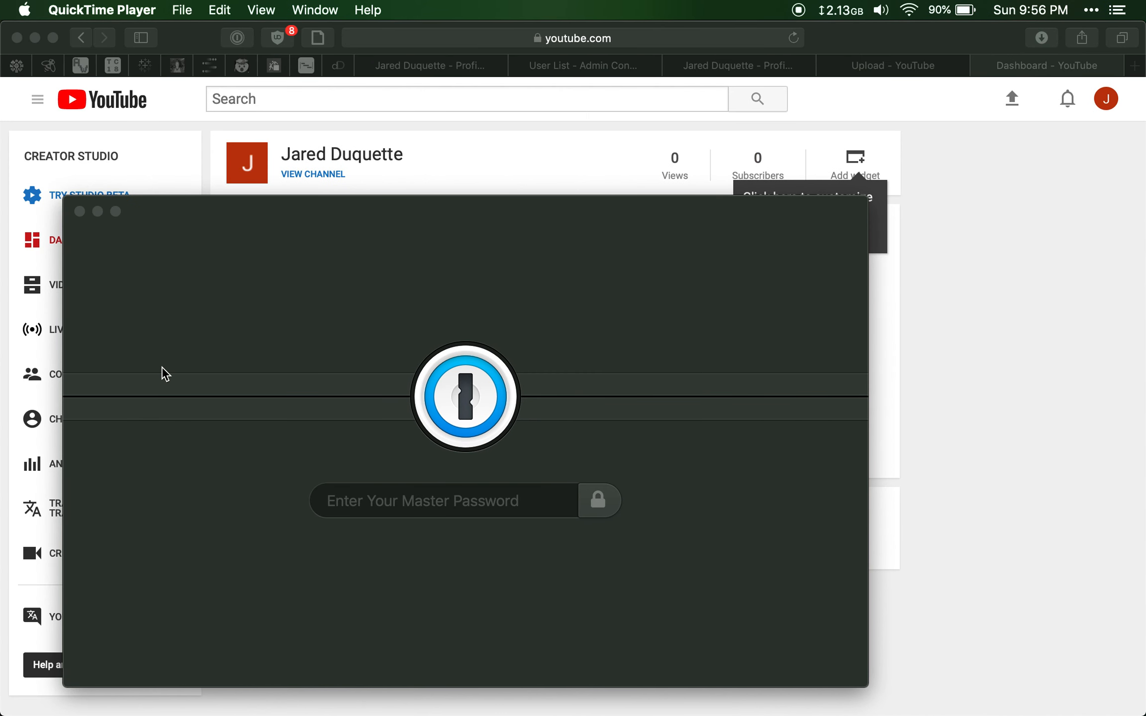
click(17, 57)
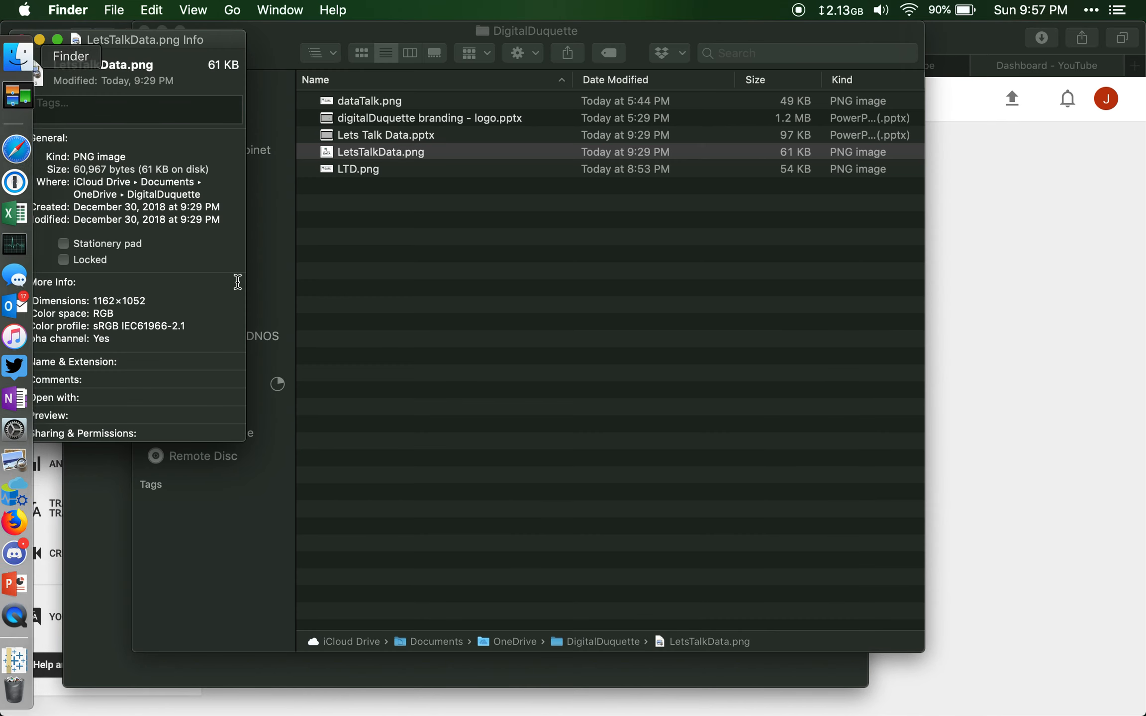
click(269, 39)
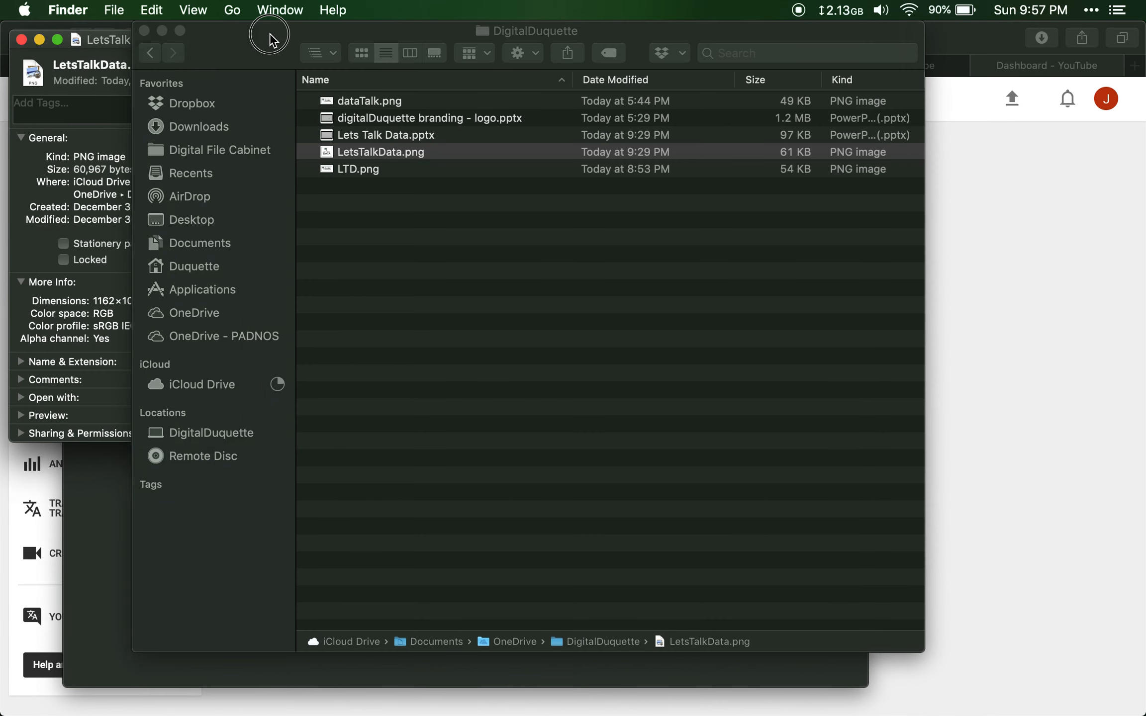
click(196, 126)
click(391, 109)
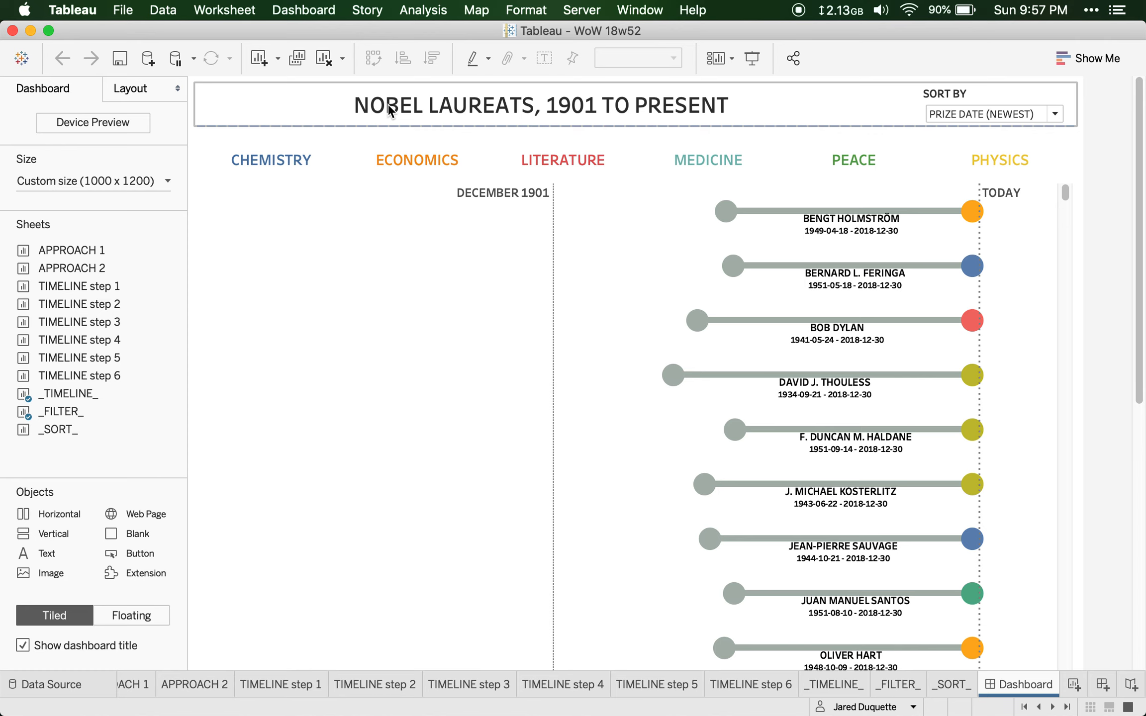
Step: Show the dashboard full screen, select its category filter and open the _FILTER_ sheet
click(48, 30)
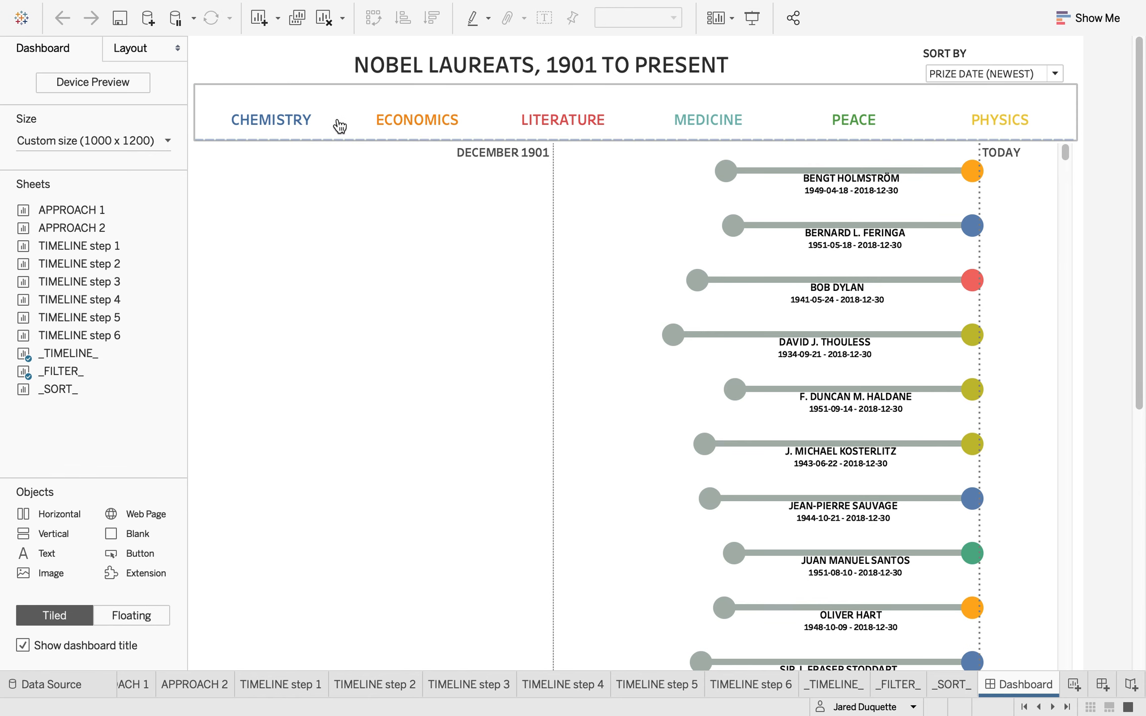
click(356, 96)
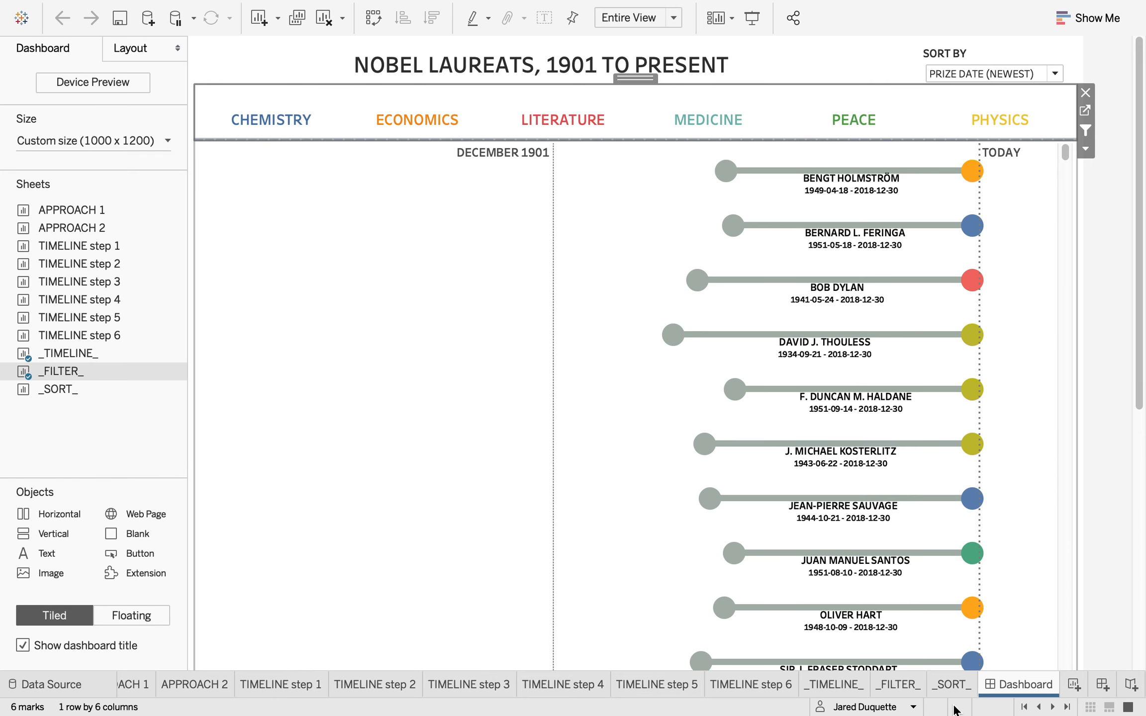
click(906, 689)
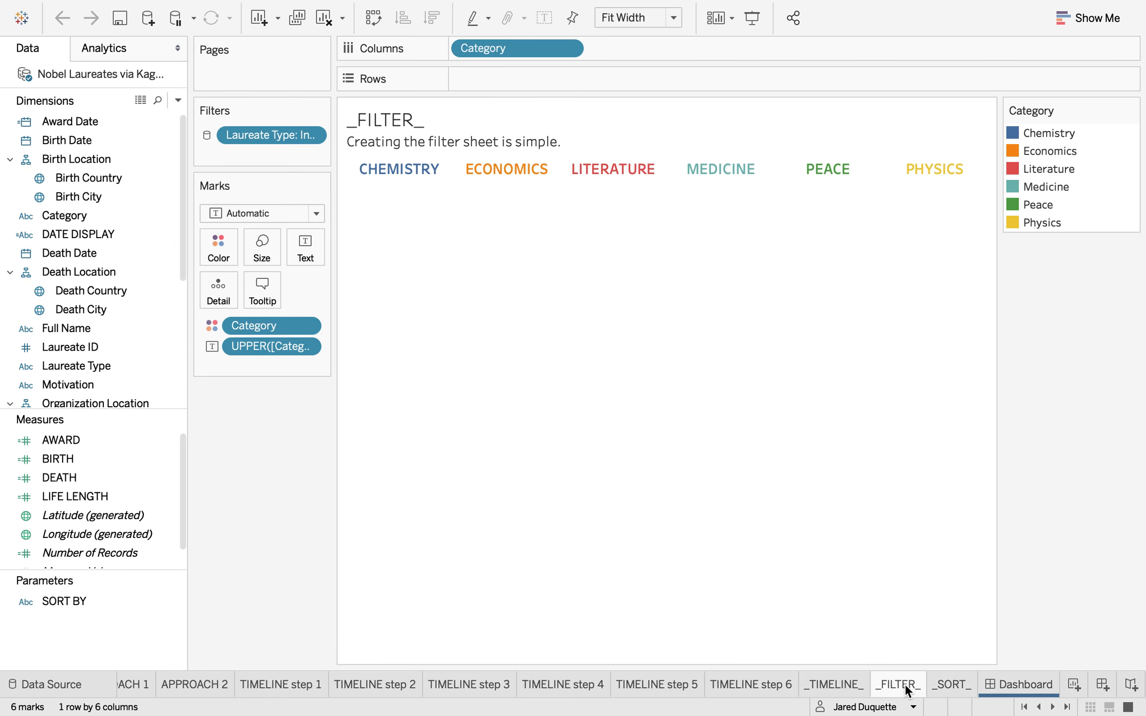
Step: Move Category from Columns to Rows on the _FILTER_ sheet and return it to Columns
mouse_move(510, 51)
mouse_down()
mouse_move(518, 75)
mouse_move(518, 56)
mouse_up()
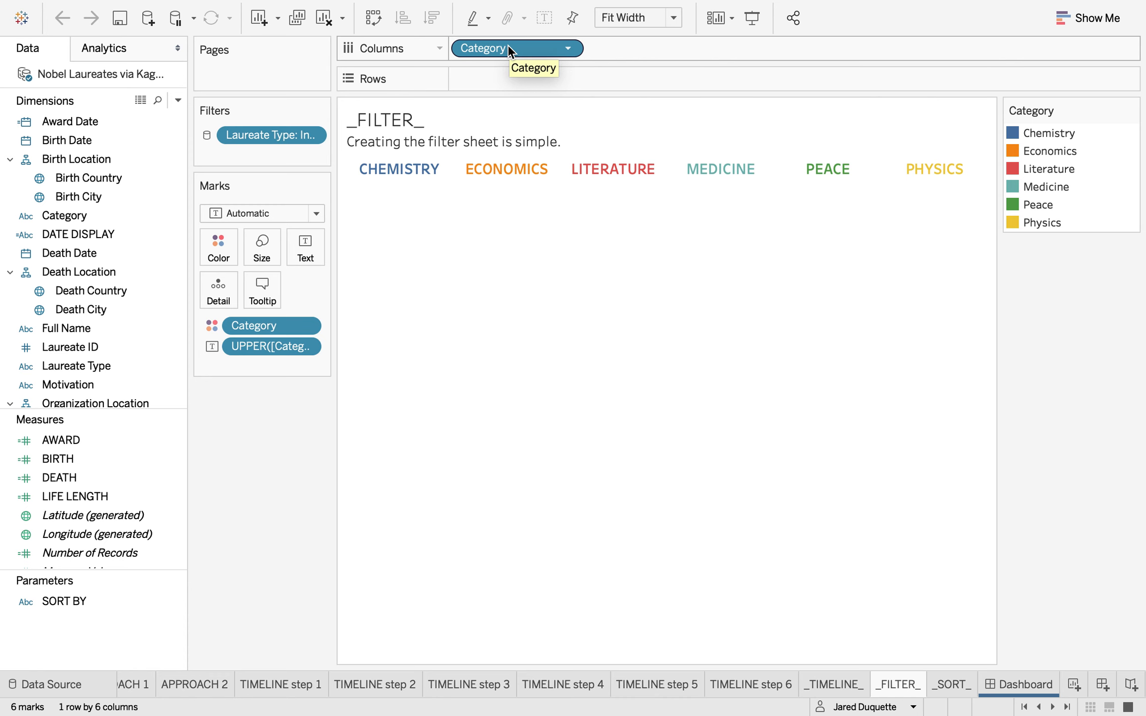
drag(486, 51, 513, 47)
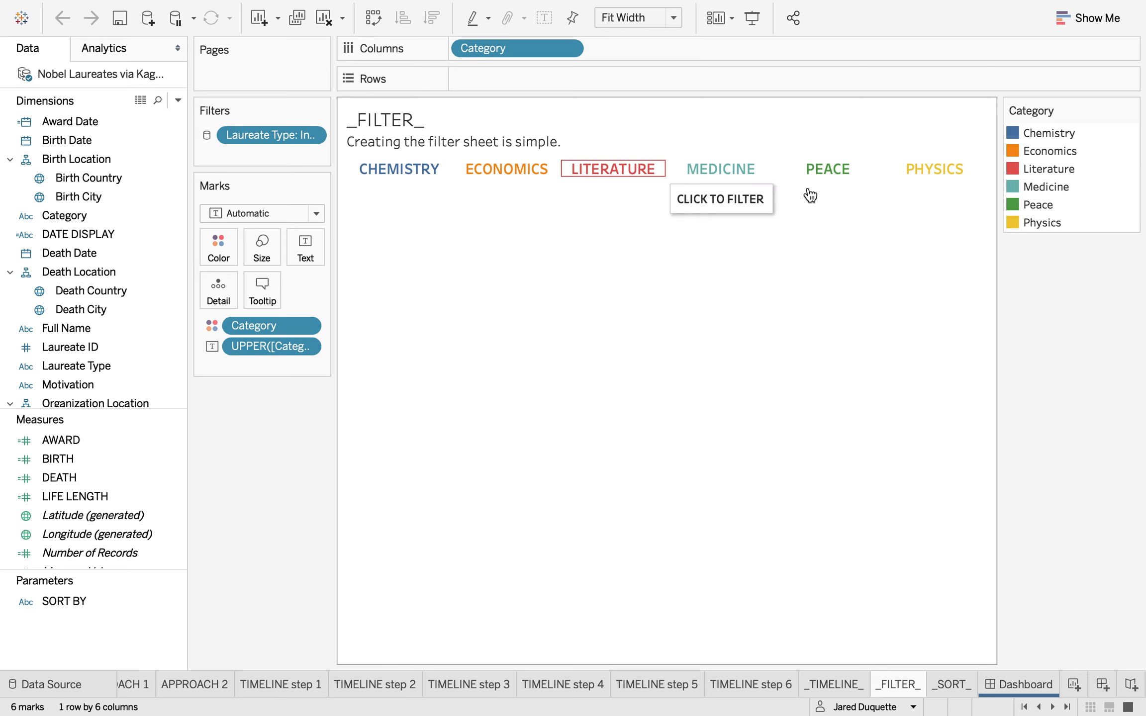
drag(535, 54, 524, 79)
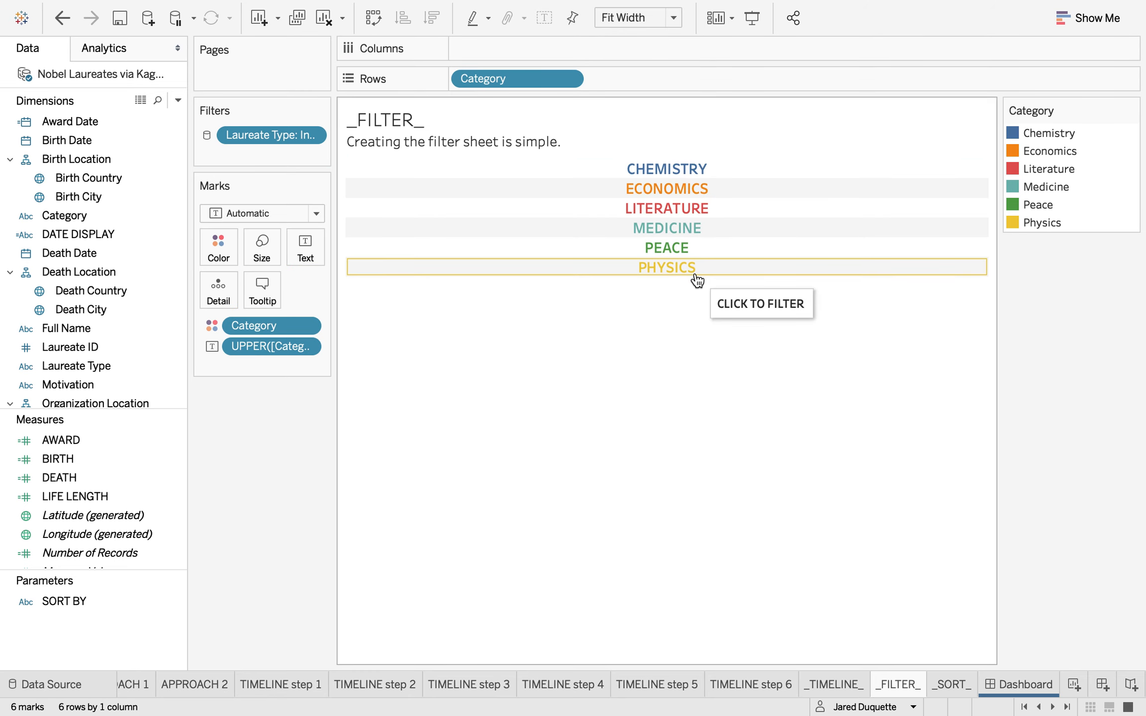
drag(533, 83, 523, 51)
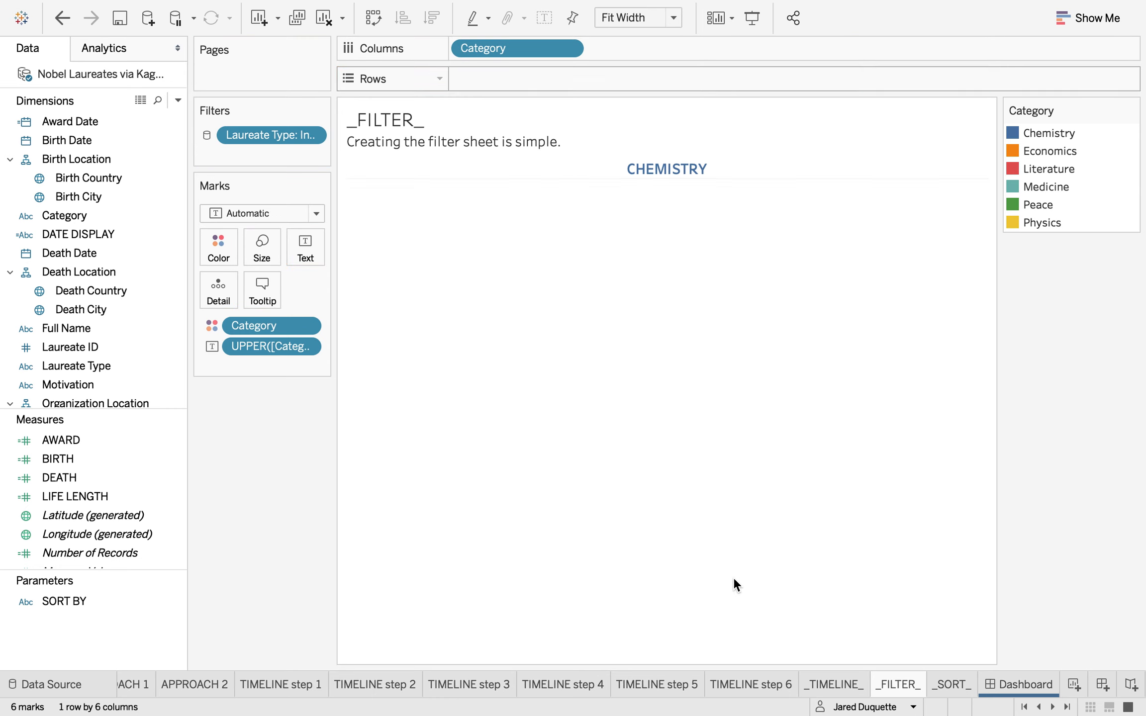
Step: Review the options of the timeline sheet on the dashboard and view the _SORT_ sheet
click(1018, 684)
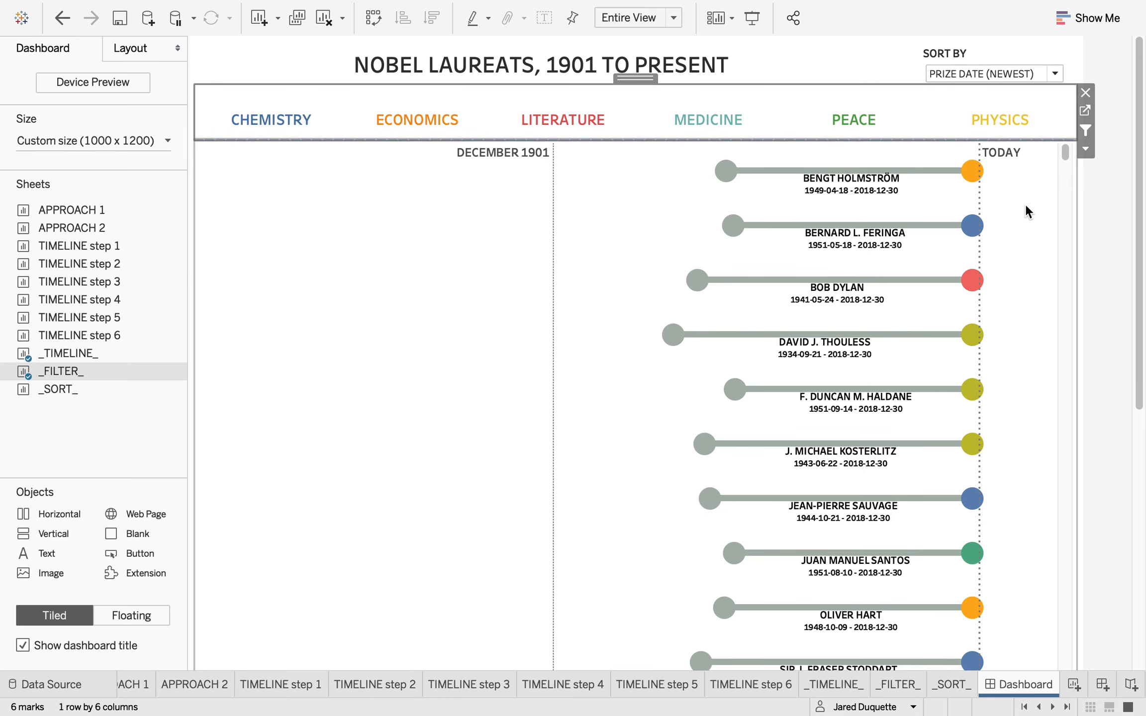
click(1044, 211)
click(1087, 204)
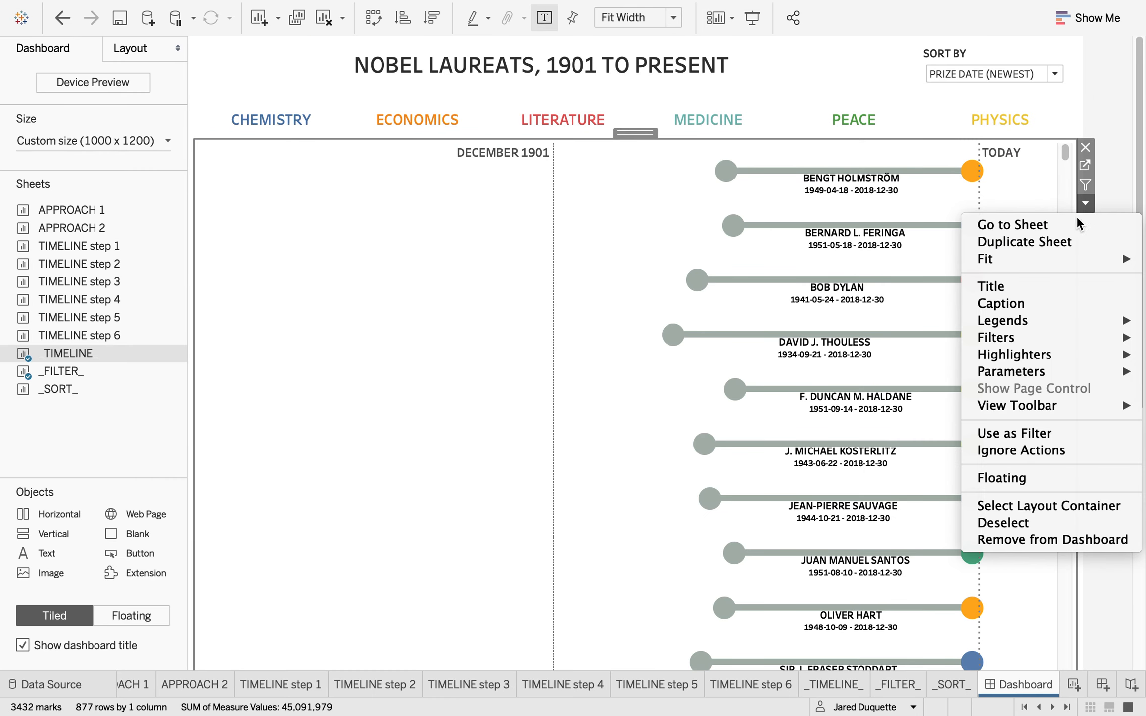
mouse_move(1063, 318)
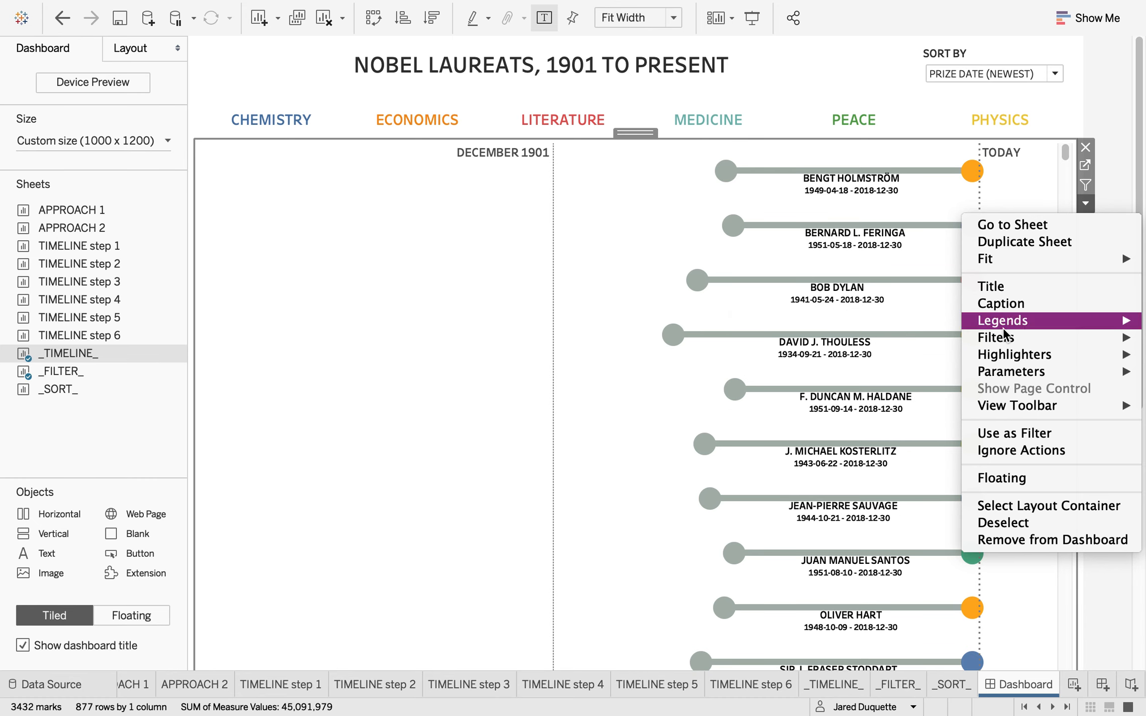
click(1113, 162)
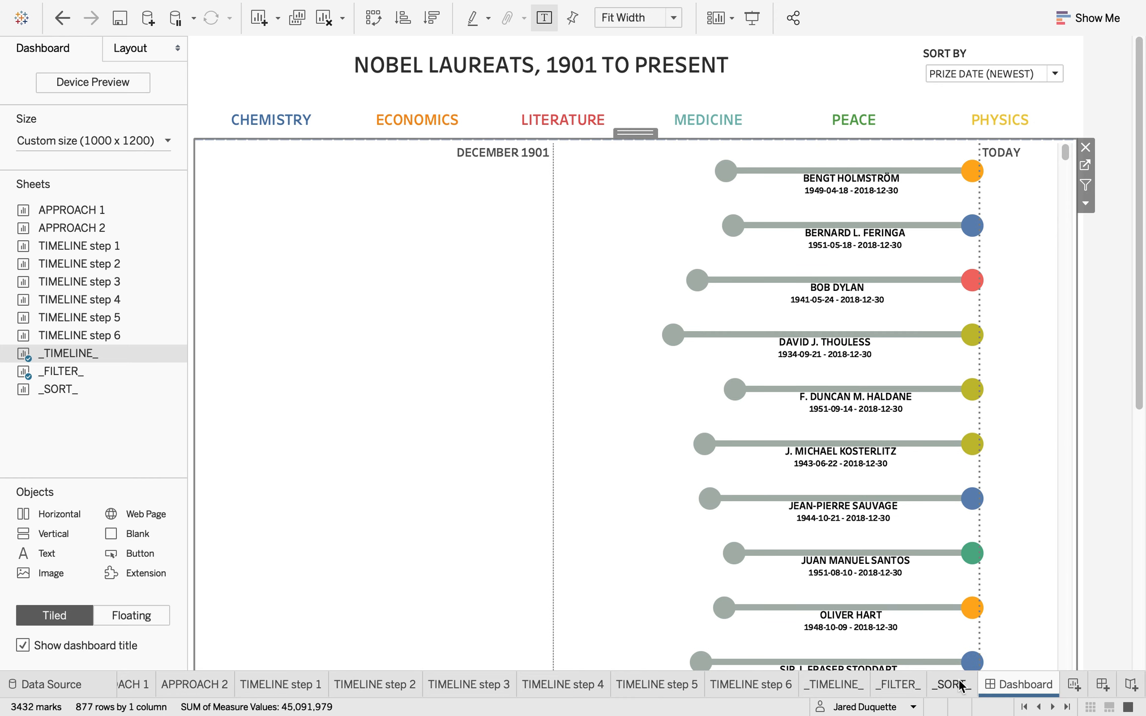
mouse_move(961, 686)
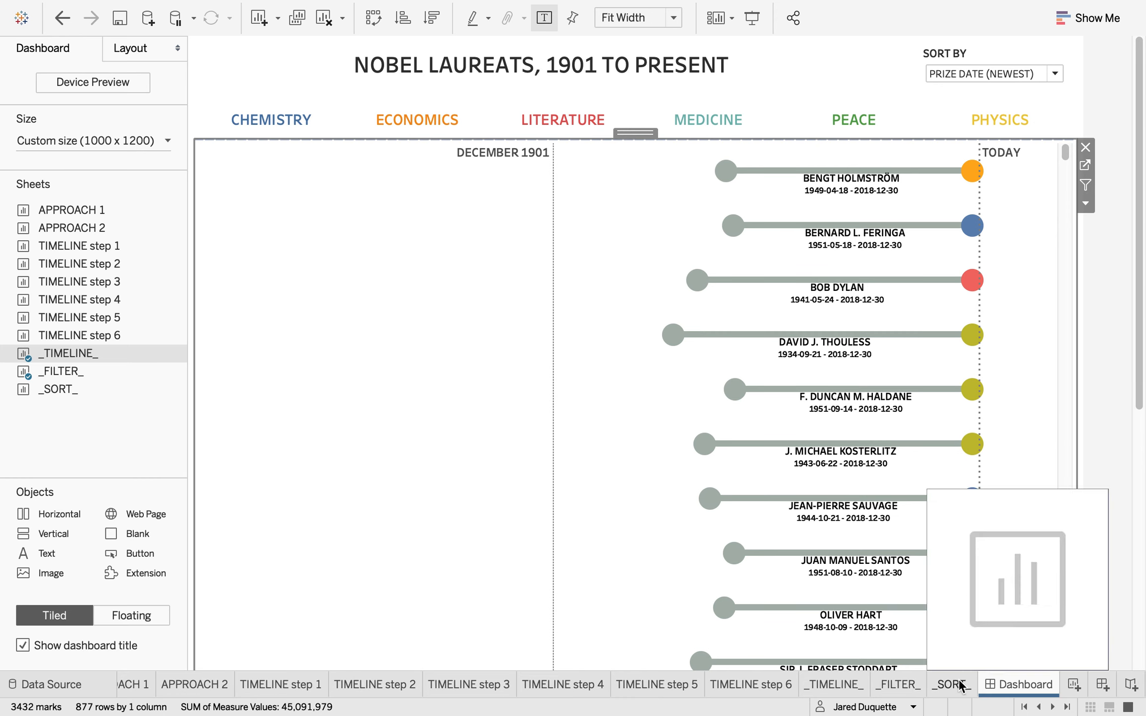
click(961, 686)
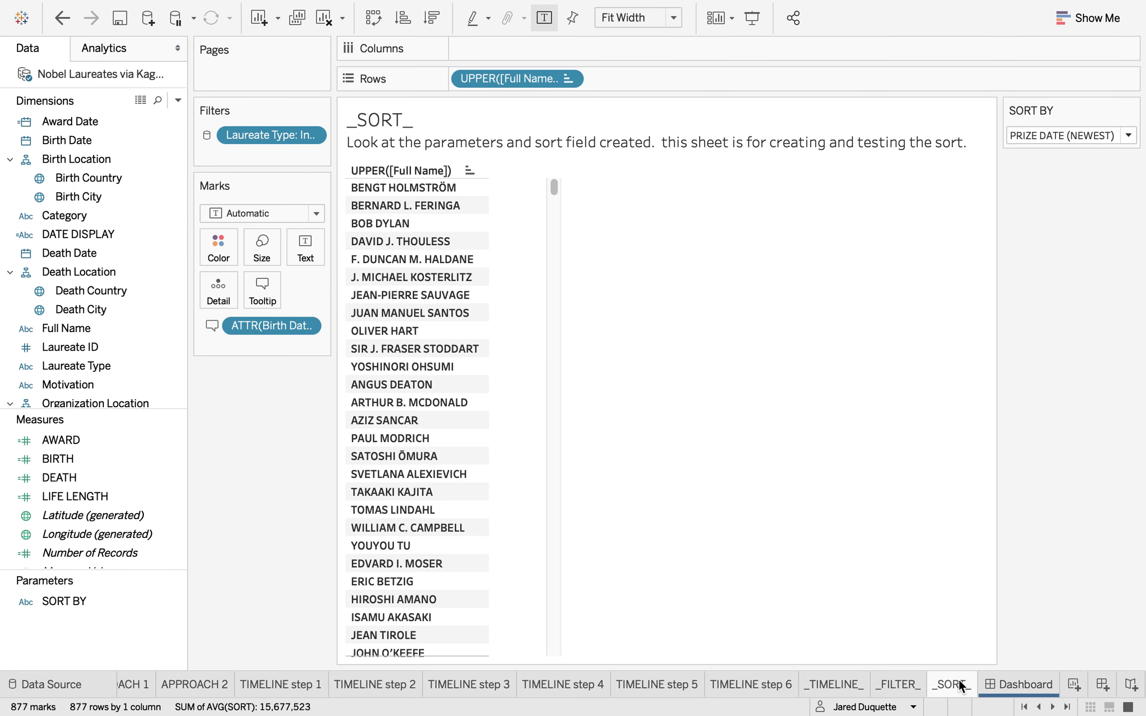
Step: On the _FILTER_ sheet, try an in-place UPPER calculation on Full Name among the marks and discard it
click(914, 689)
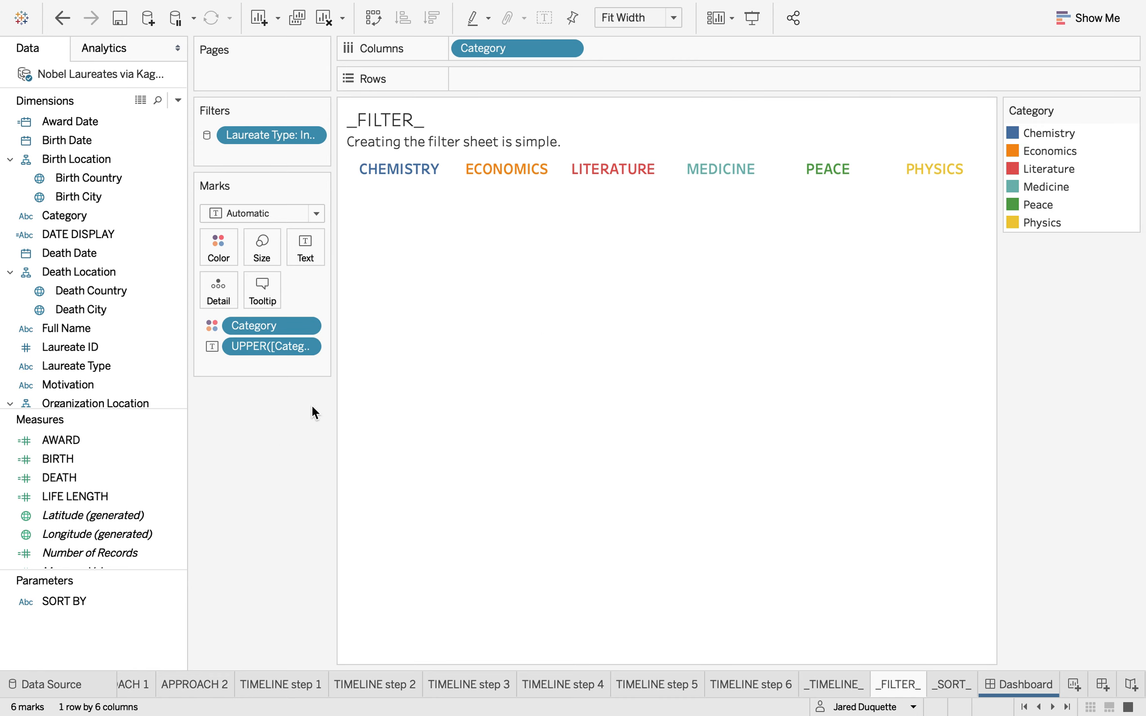
click(304, 346)
click(284, 351)
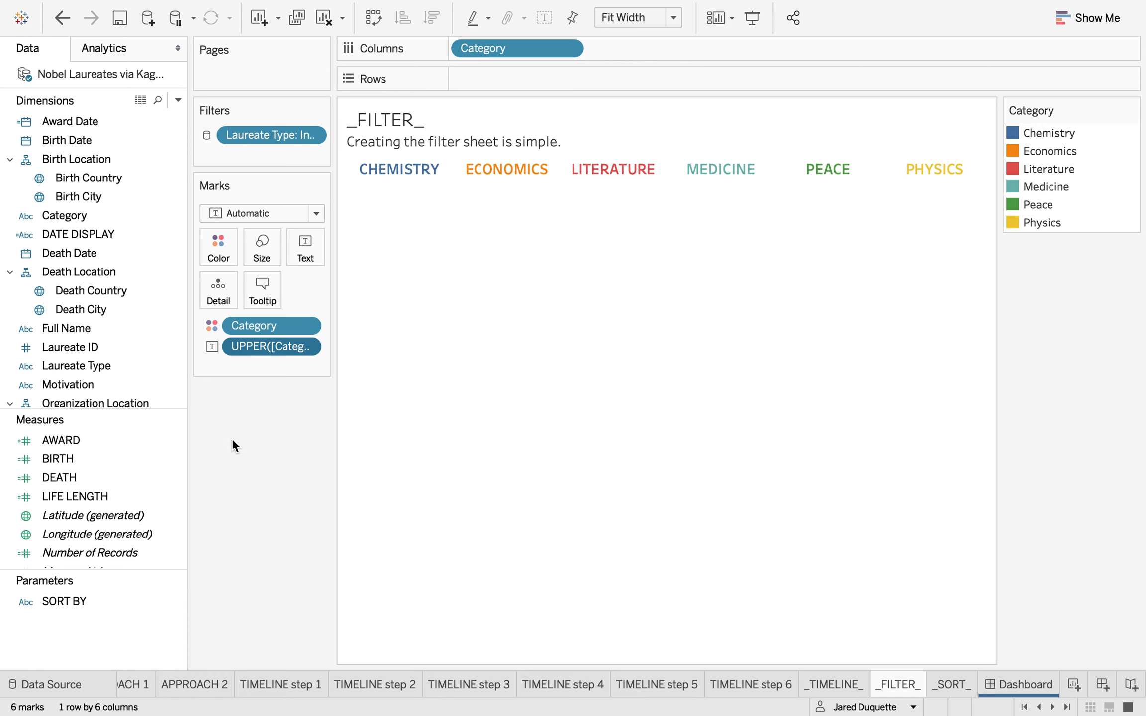
double_click(276, 363)
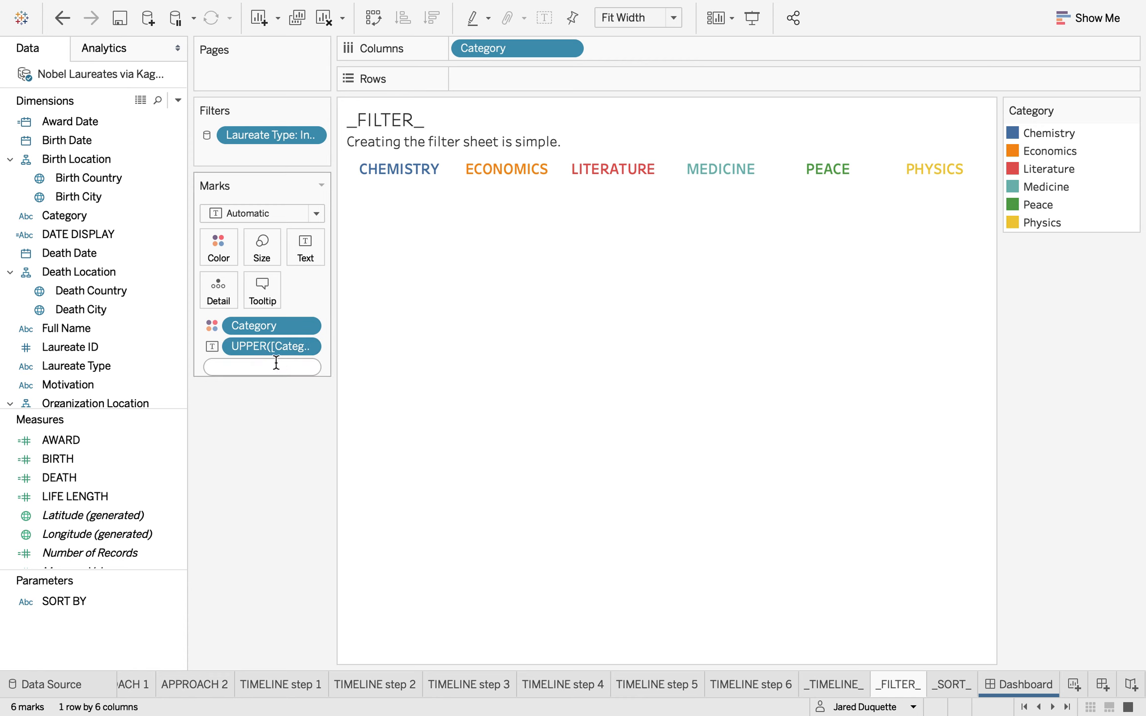
text(SUM)
key(BackSpace)
key(BackSpace)
key(BackSpace)
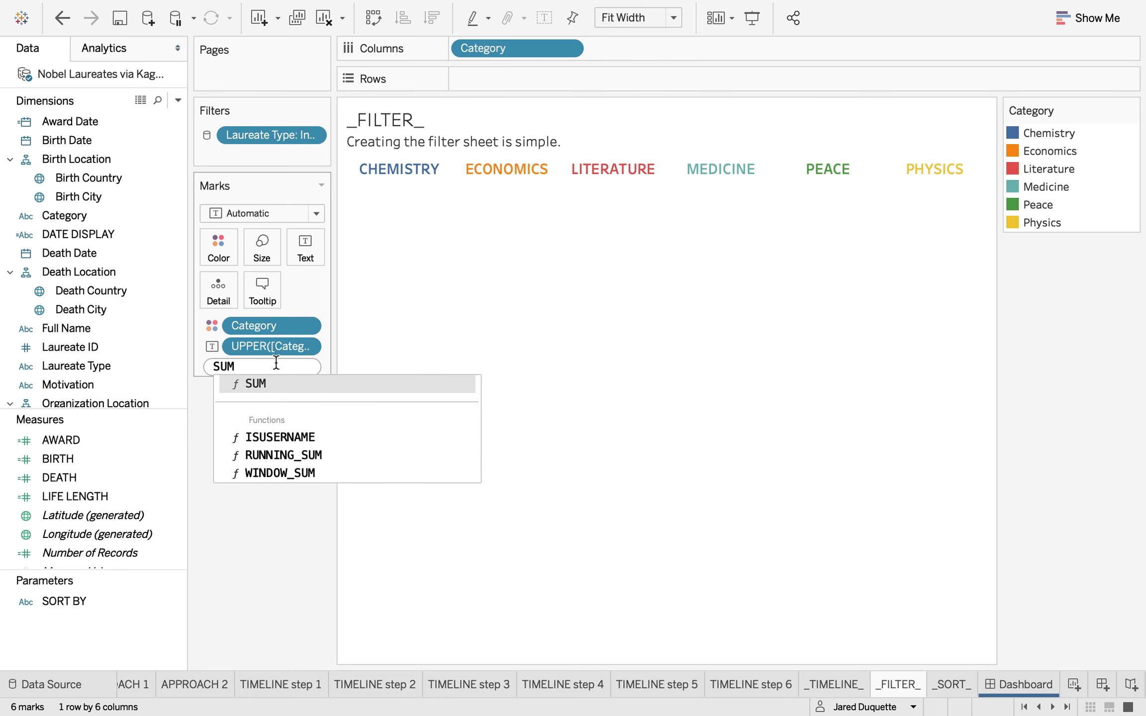
text(UPPER()
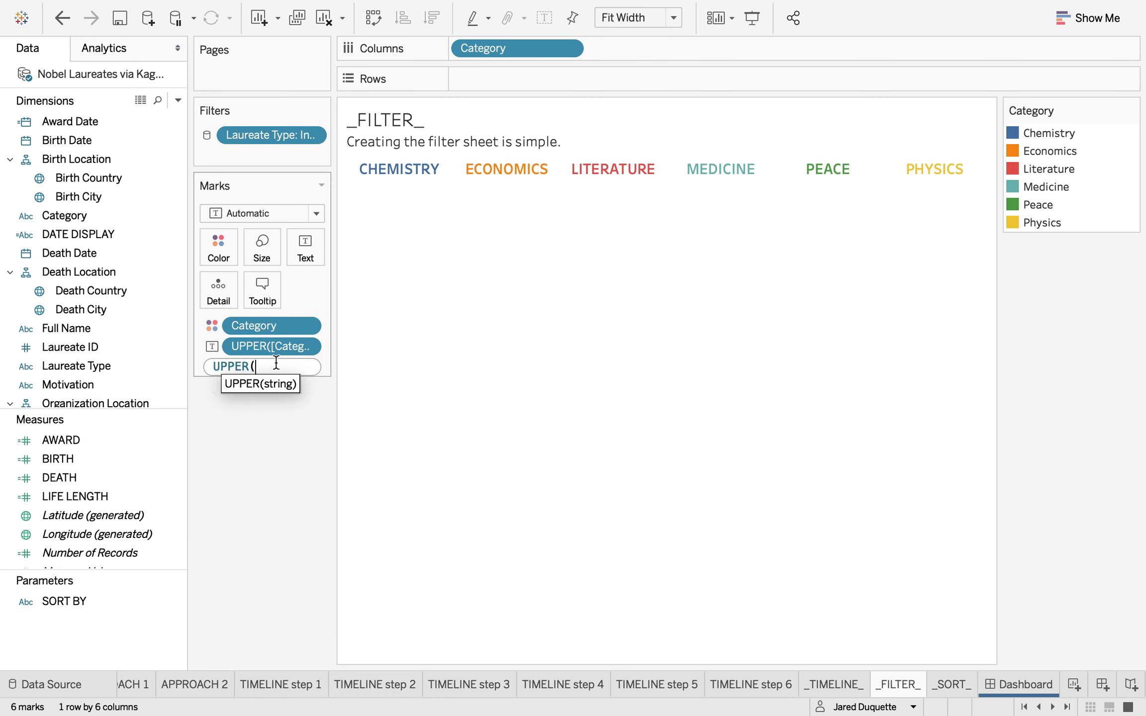
text(nam)
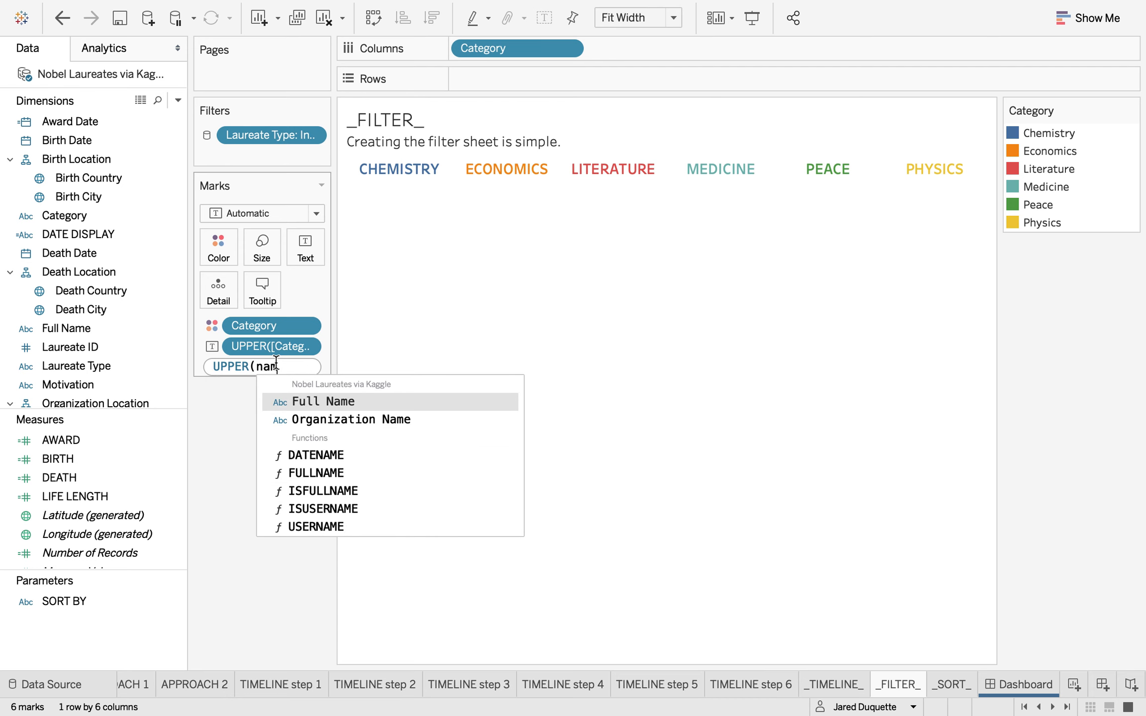
key(Return)
key(super+a)
key(BackSpace)
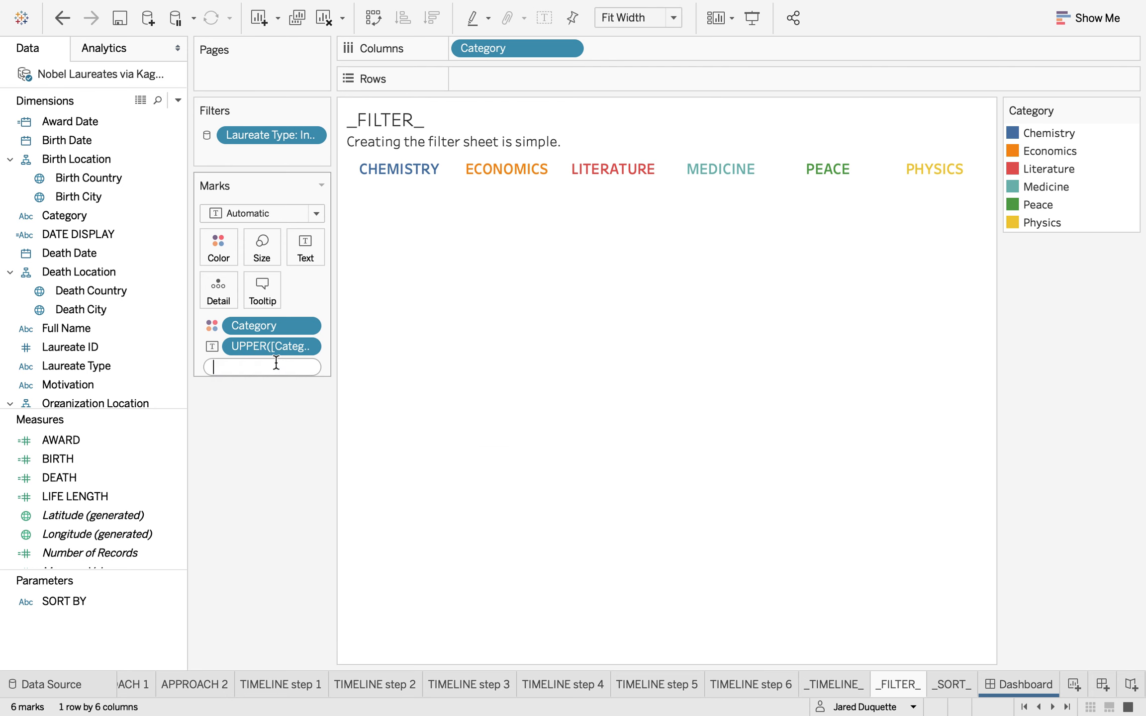
click(258, 418)
mouse_move(240, 354)
mouse_down()
mouse_move(219, 392)
mouse_move(249, 358)
mouse_up()
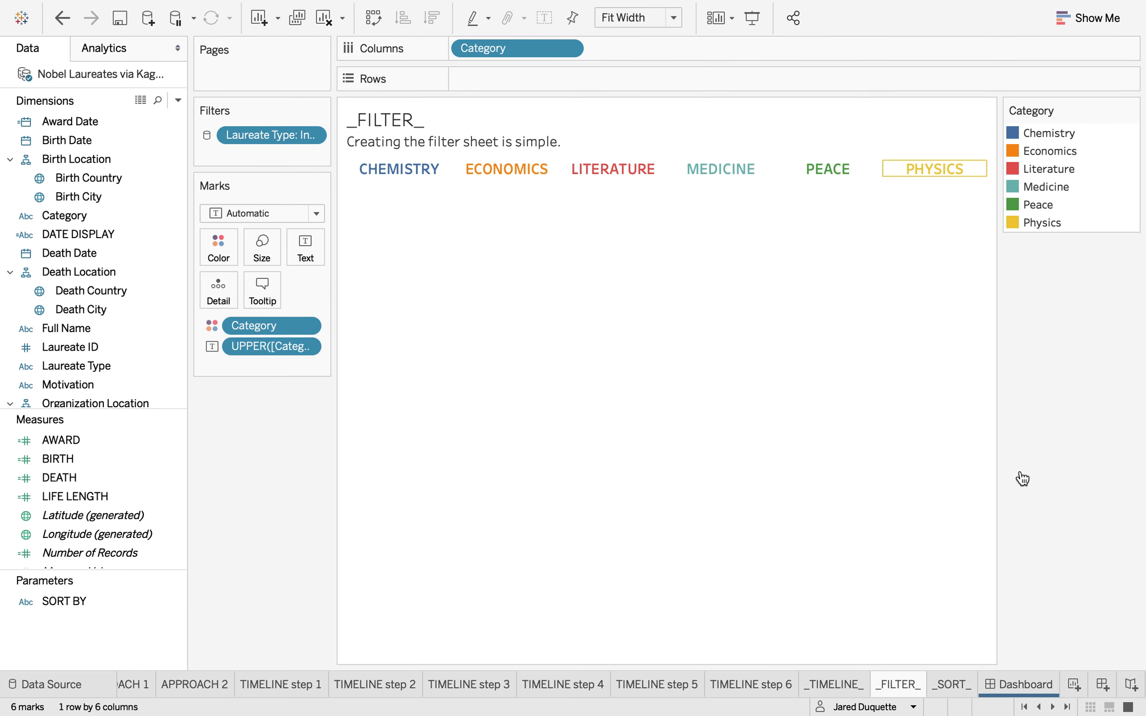
Step: Open the _SORT_ sheet and review the SORT BY parameter's list of values and display names without changing them
click(951, 684)
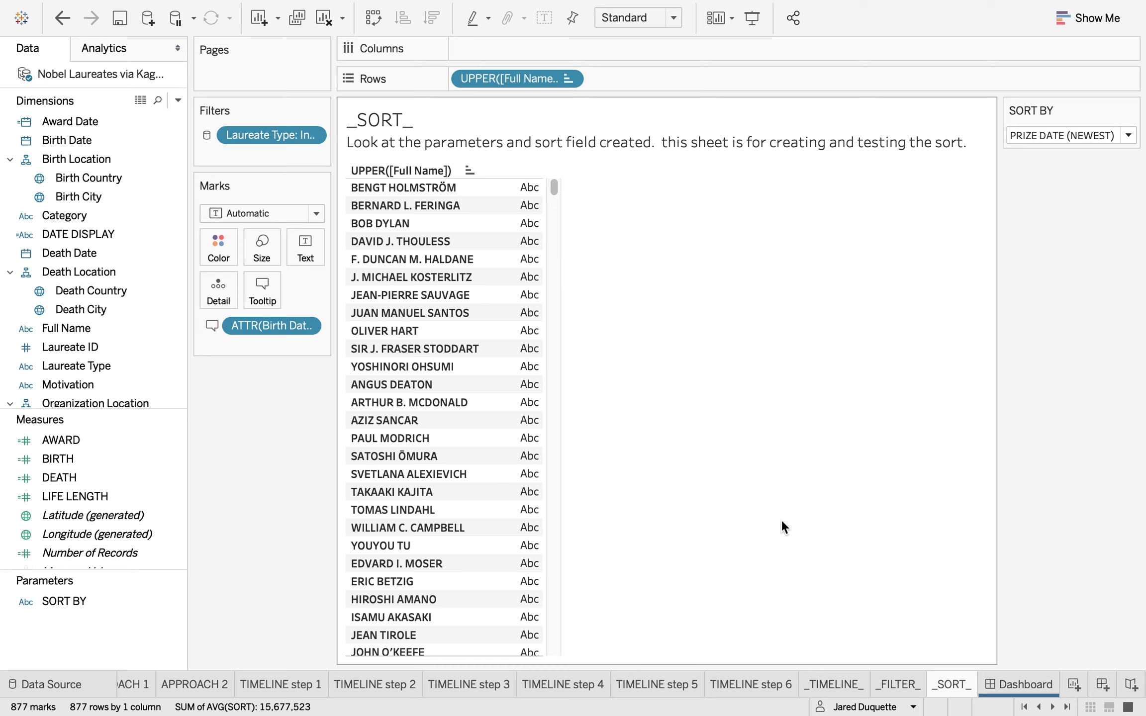
right_click(102, 605)
click(193, 390)
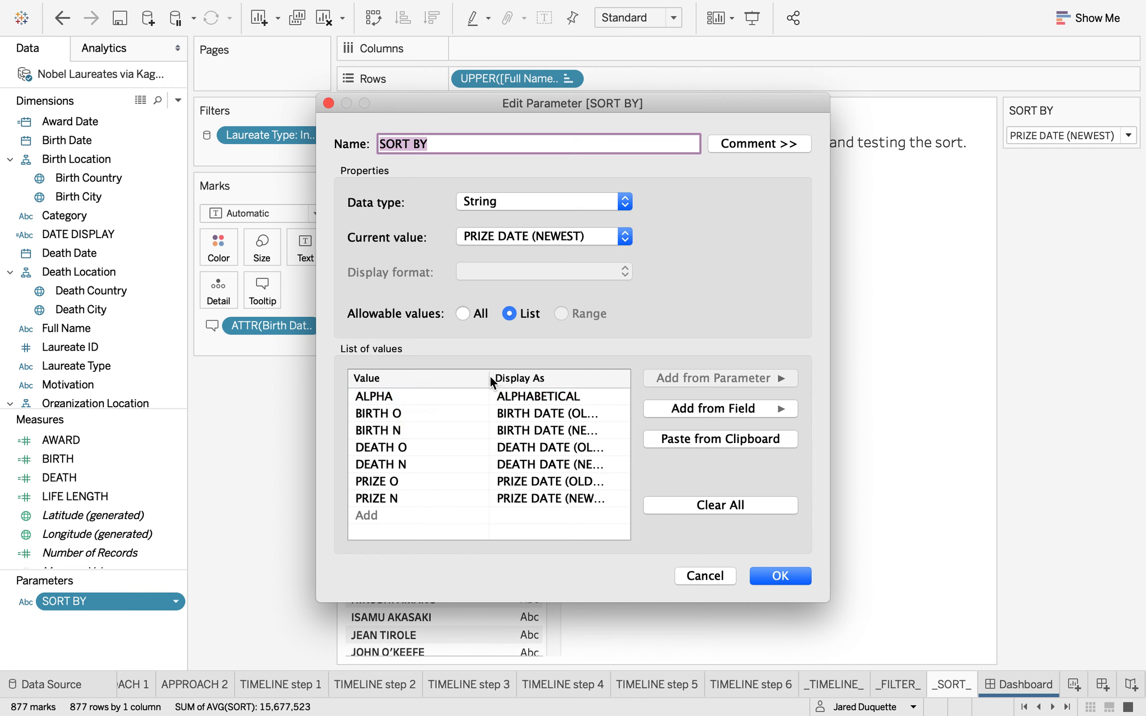
click(471, 380)
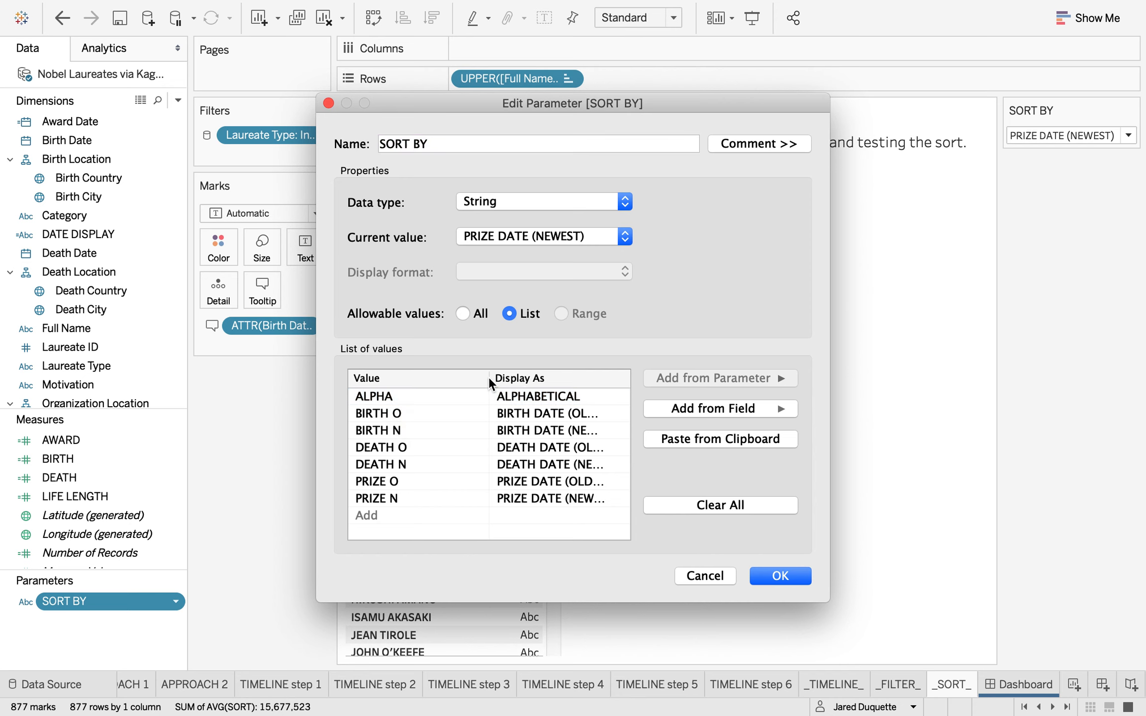
click(455, 396)
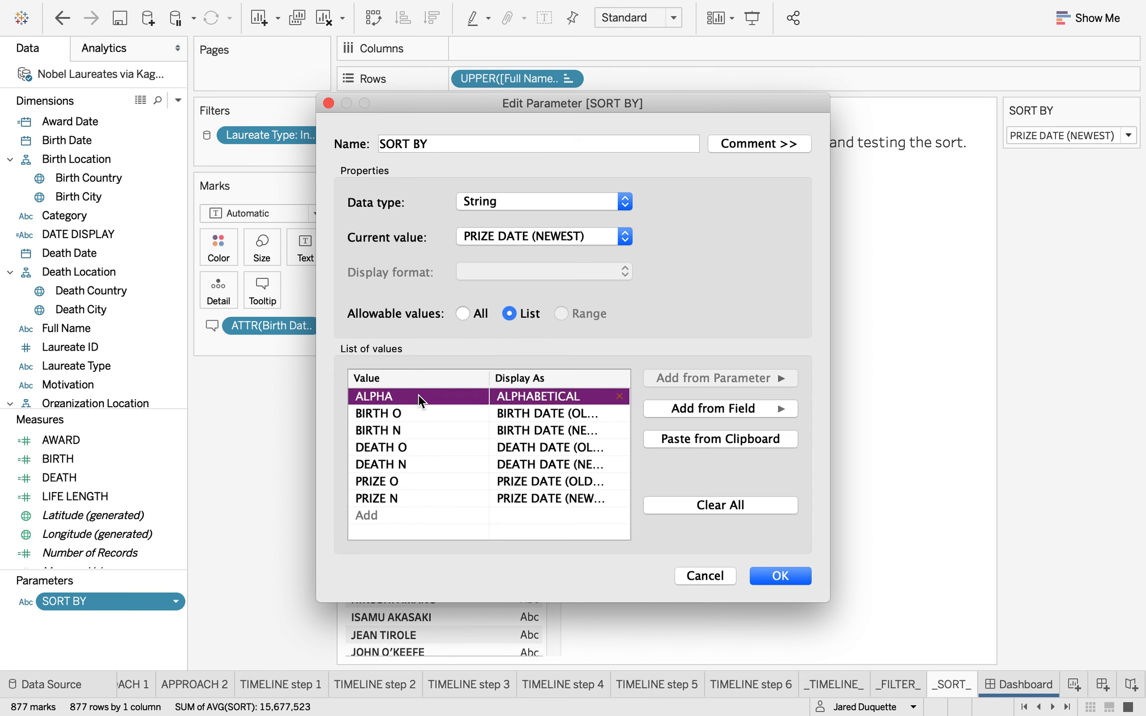
click(412, 413)
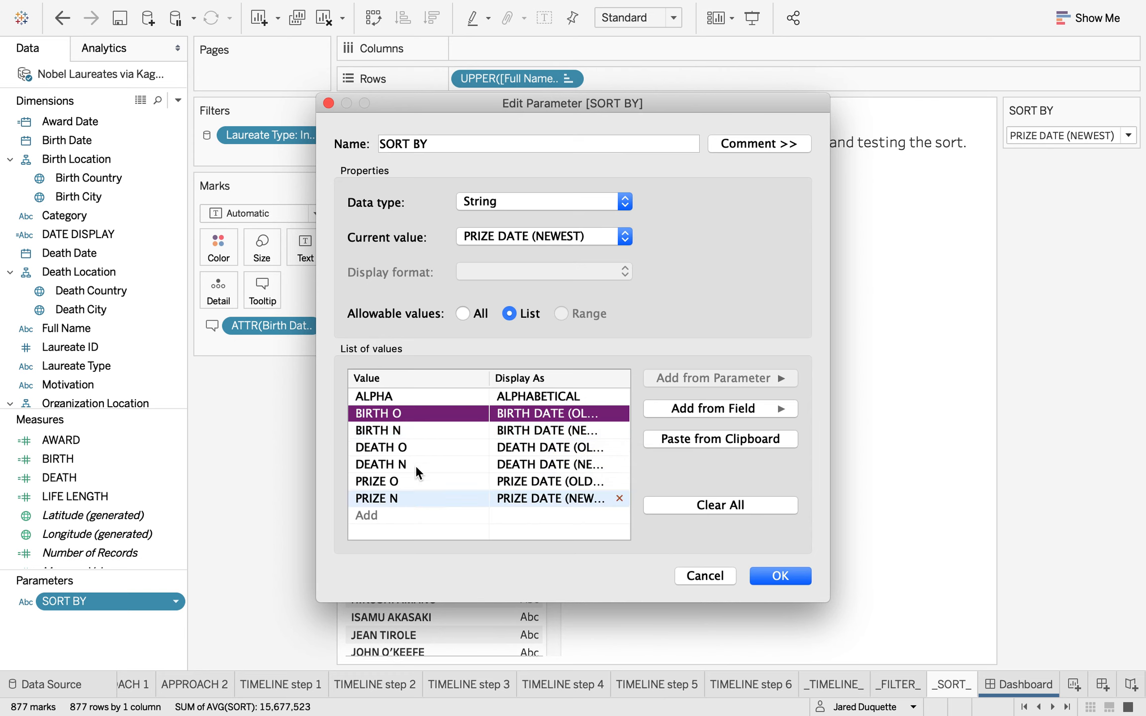
click(420, 397)
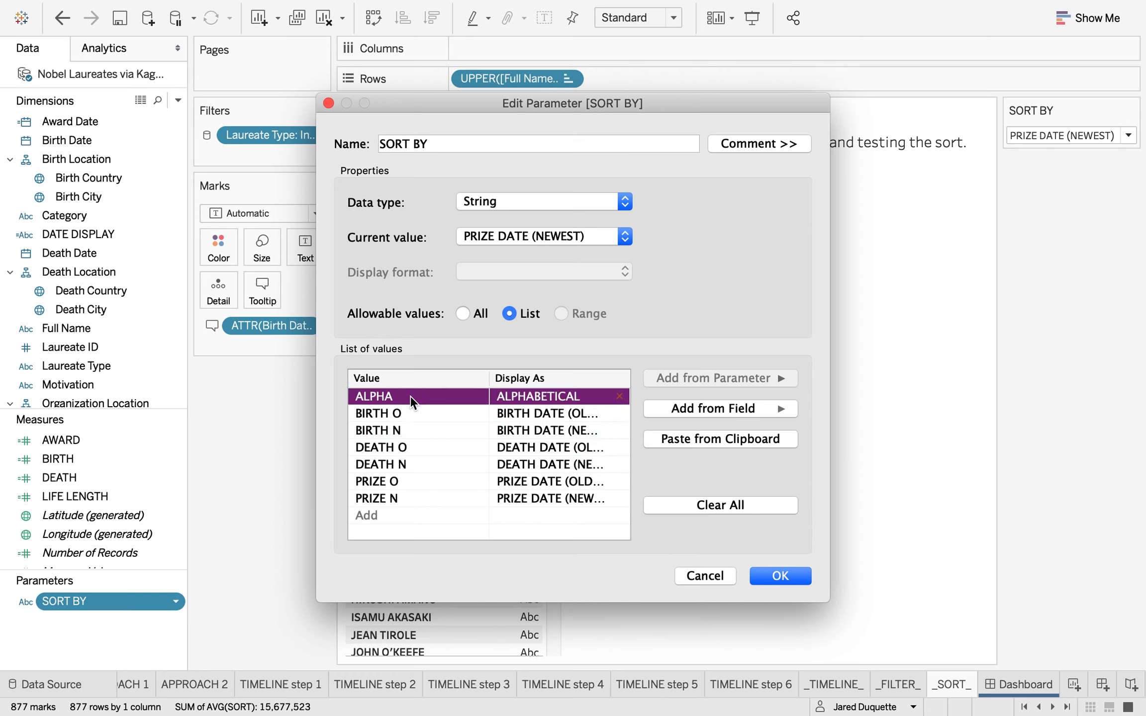
click(705, 577)
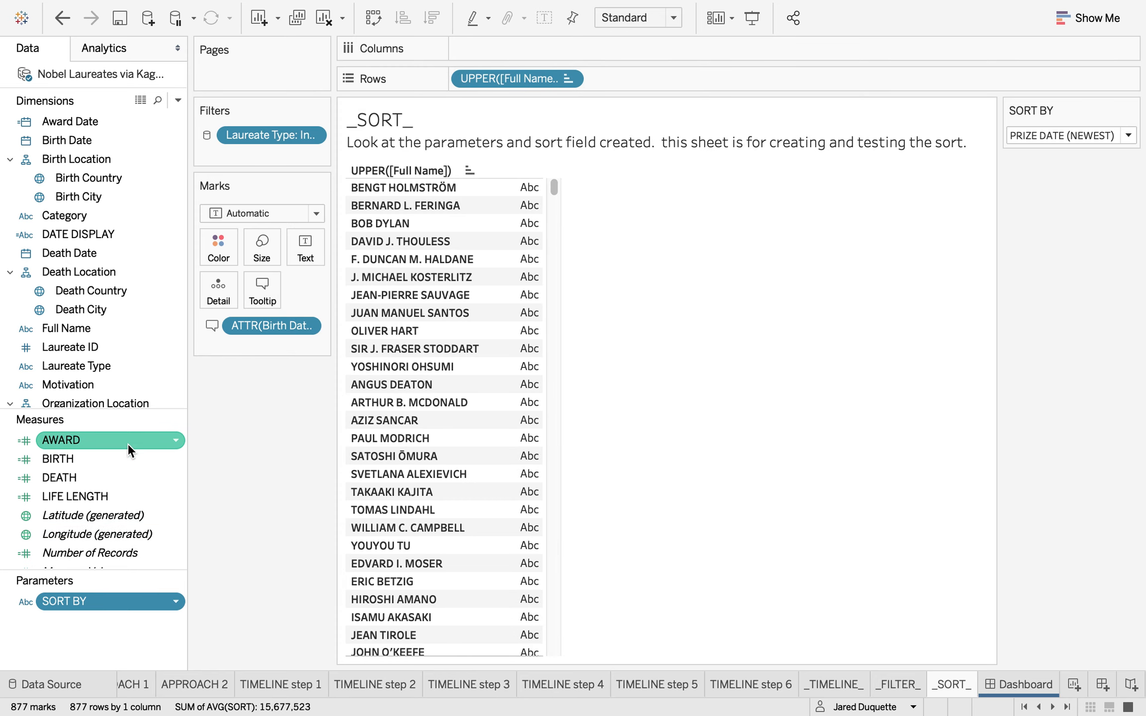
Step: Review the SORT calculated field's formula, highlighting its ASCII function, and close it unchanged
scroll(138, 368, down, 5)
scroll(138, 365, down, 3)
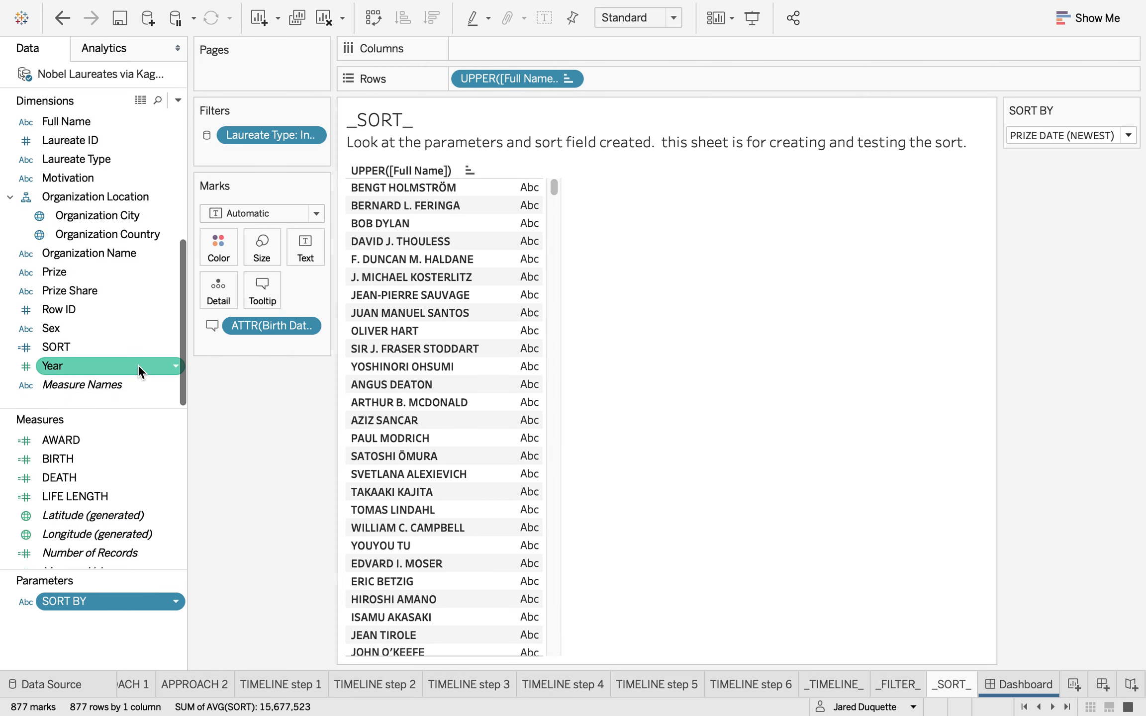
right_click(109, 348)
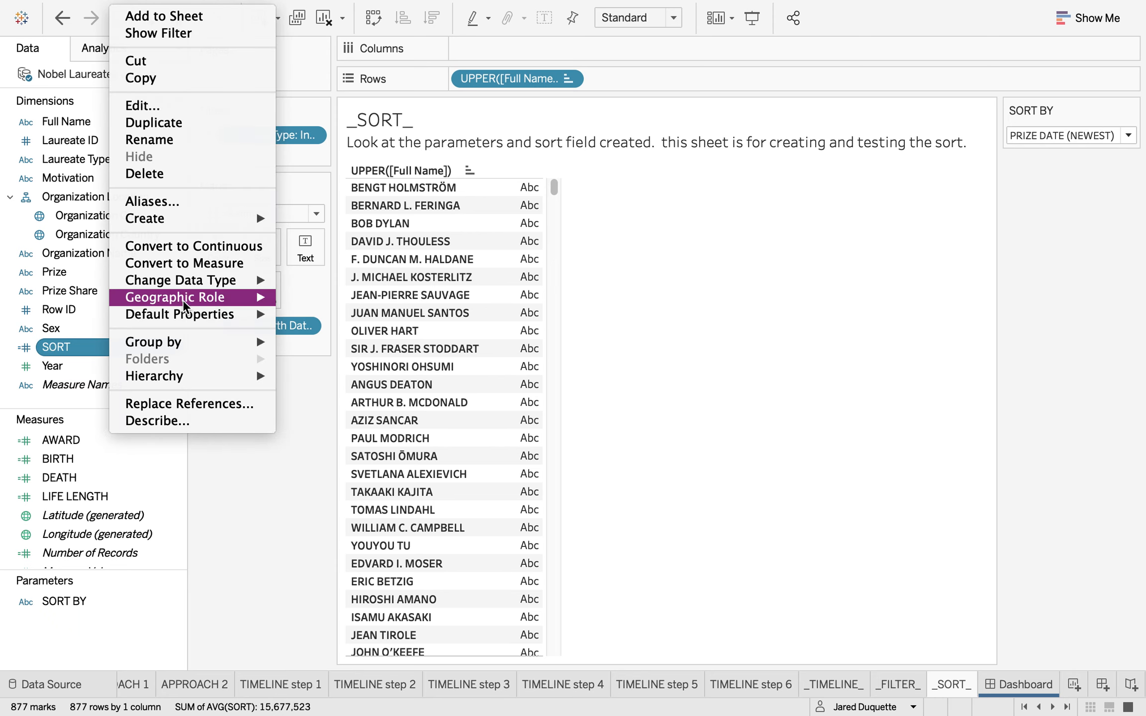
click(184, 106)
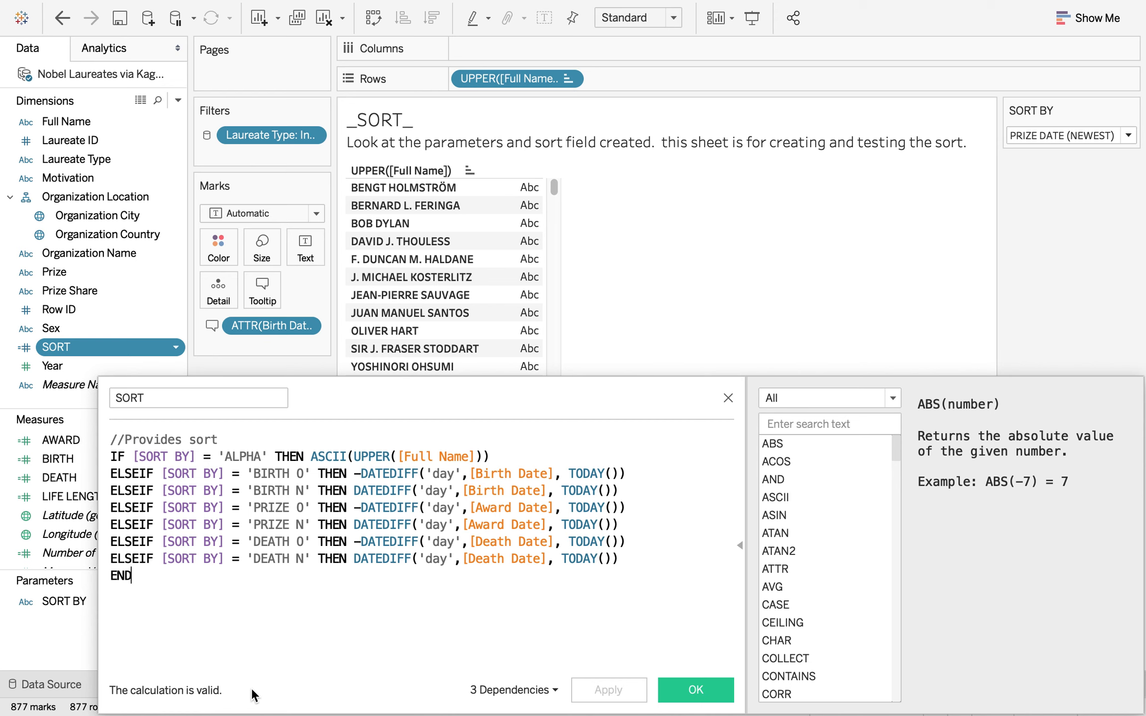
double_click(322, 457)
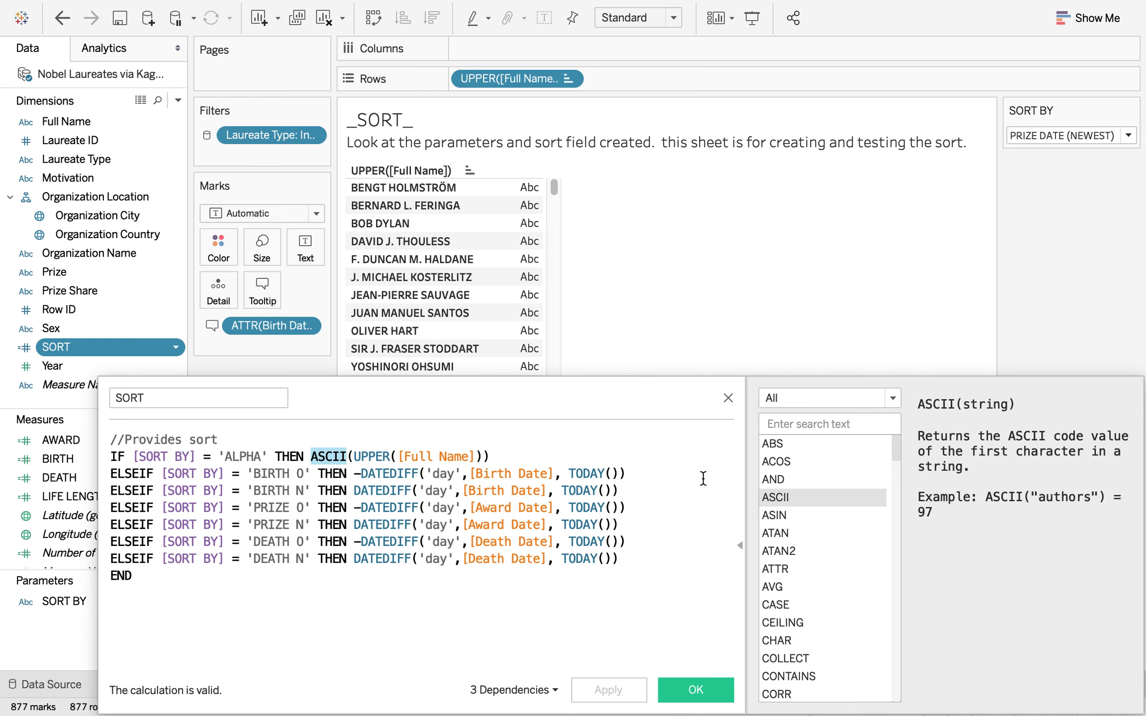
click(730, 398)
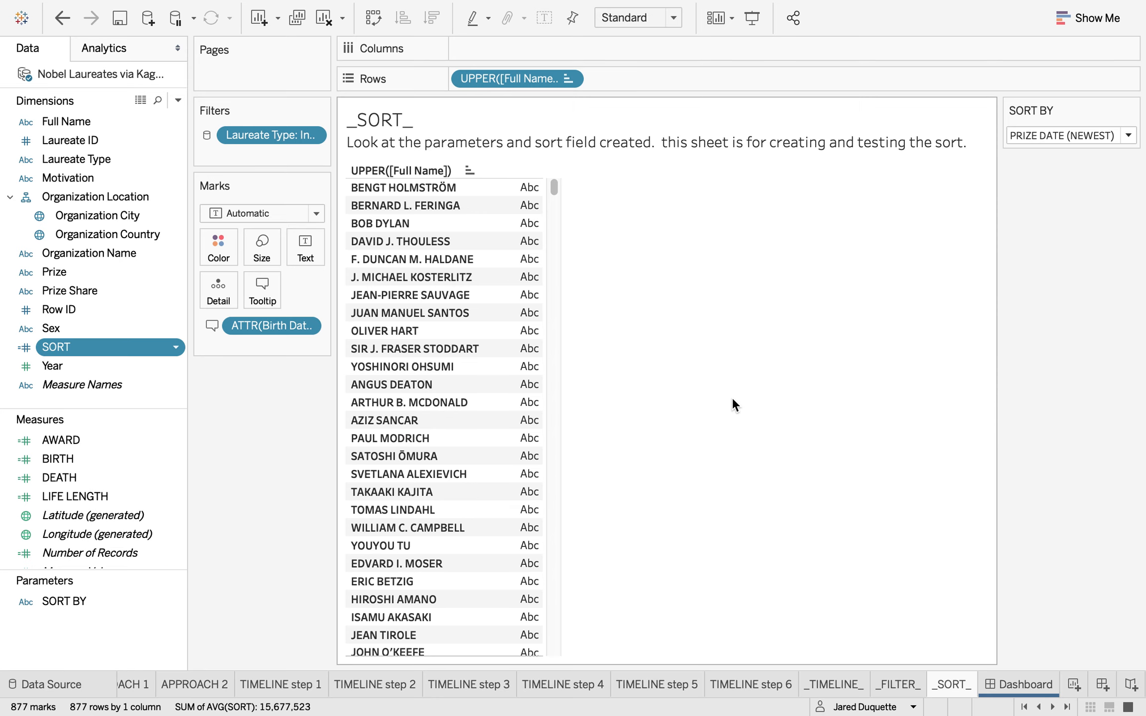
Step: Review the sort settings of the UPPER([Full Name]) field on Rows and close them unchanged
click(568, 79)
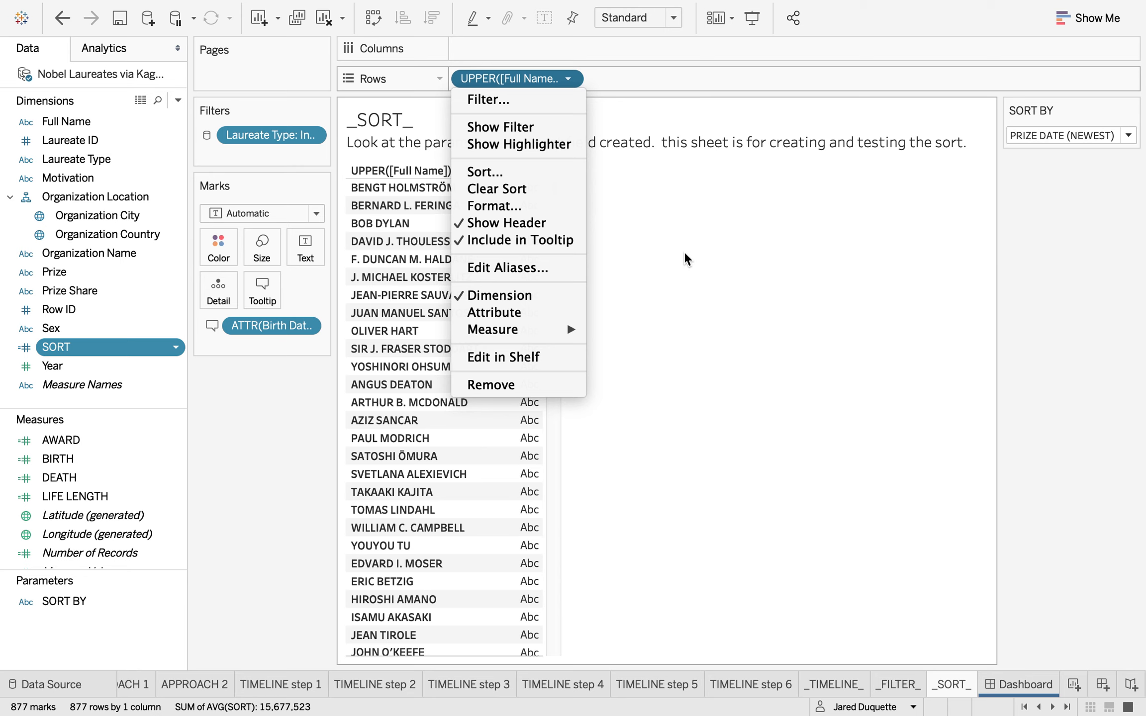
click(524, 173)
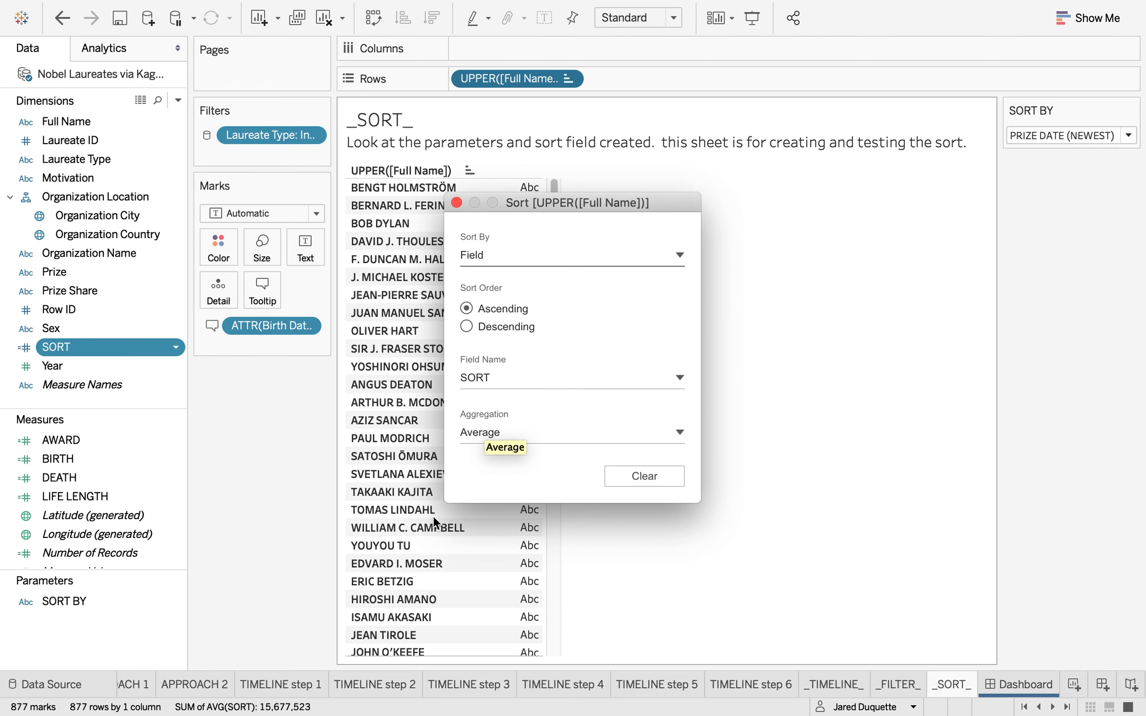
click(456, 202)
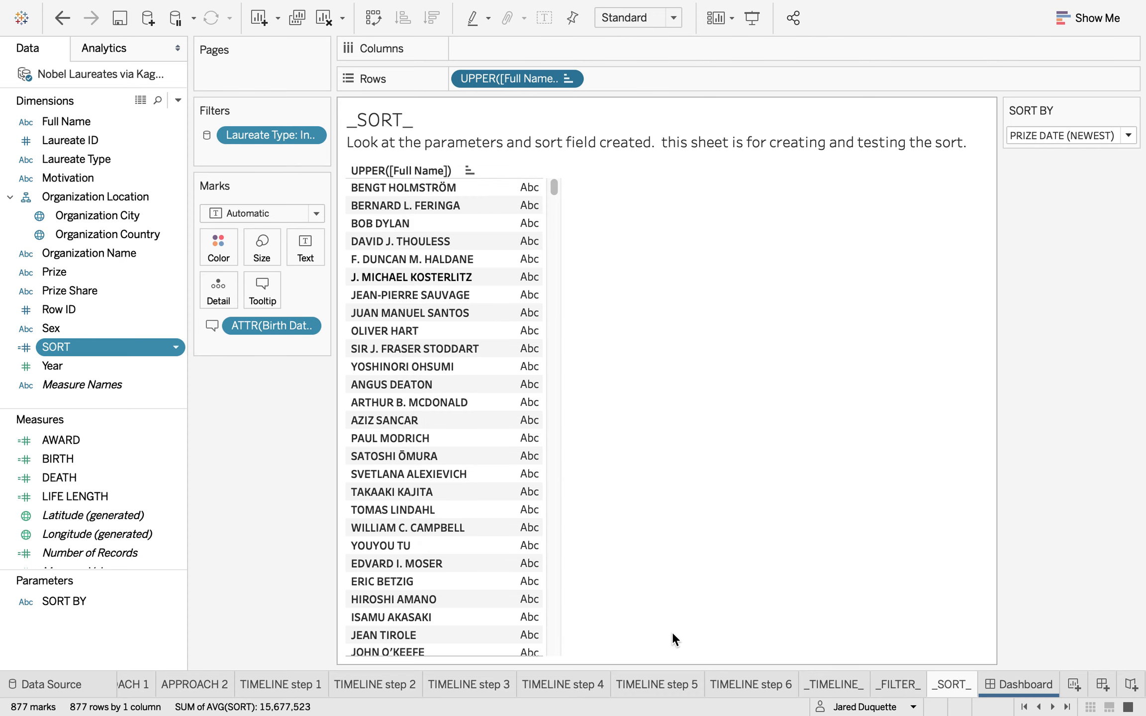
Step: On the dashboard, try SORT BY with ALPHABETICAL, and set it to BIRTH DATE (NEWEST)
click(1039, 695)
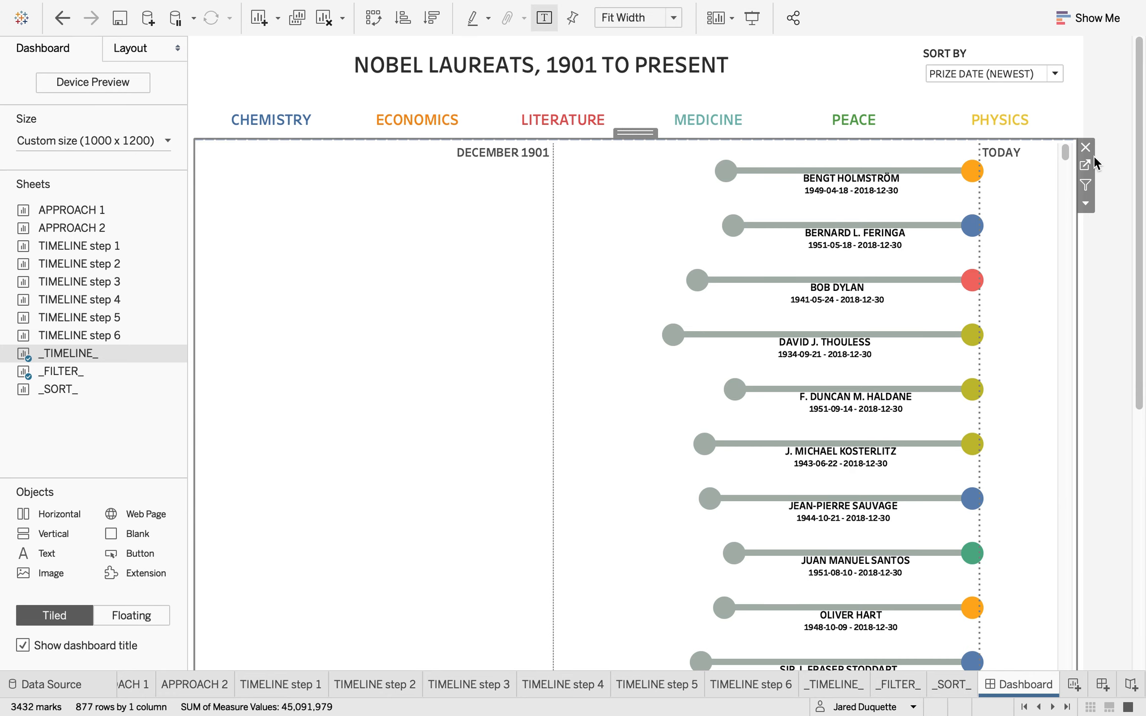
click(1060, 70)
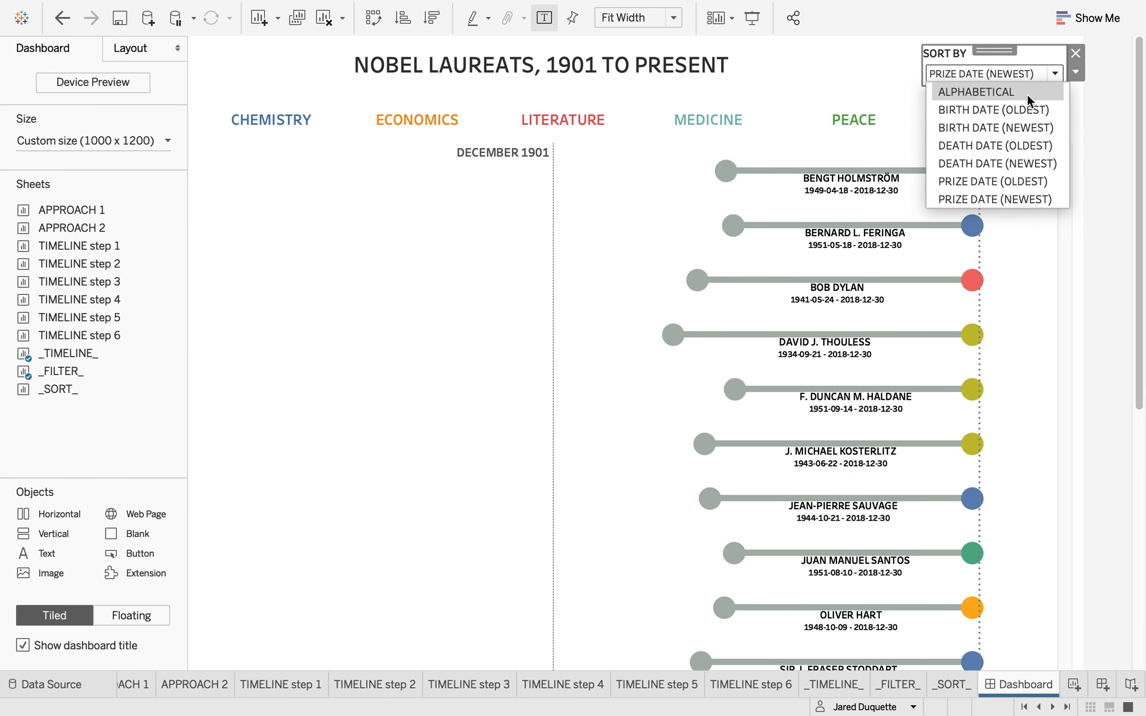
click(1028, 93)
click(1054, 73)
click(1022, 126)
Step: Toggle the MEDICINE filter on and off, and review the dashboard's Category Filter action settings without changing them
click(723, 121)
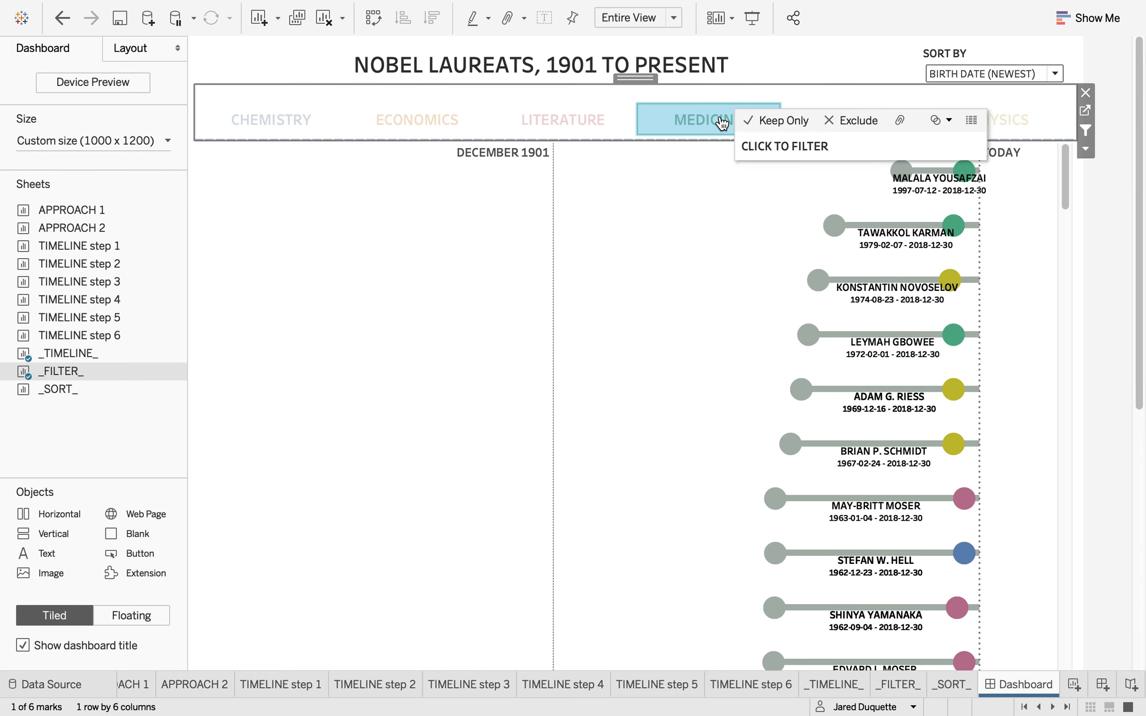
click(722, 121)
mouse_move(297, 7)
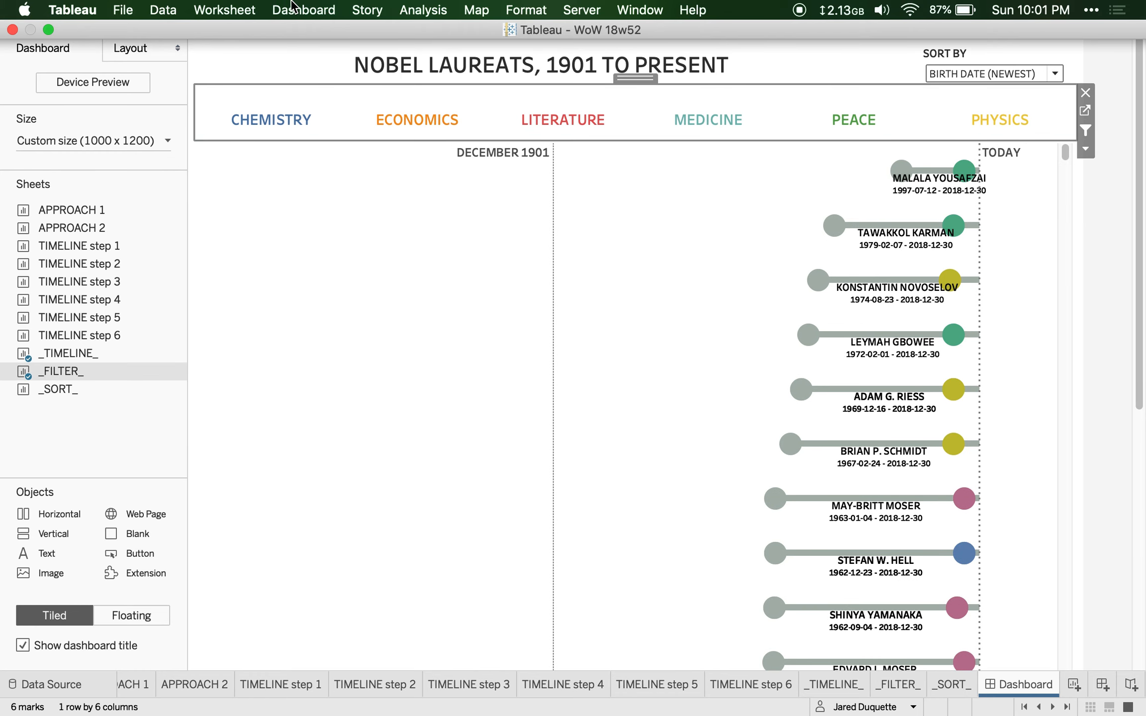
click(324, 10)
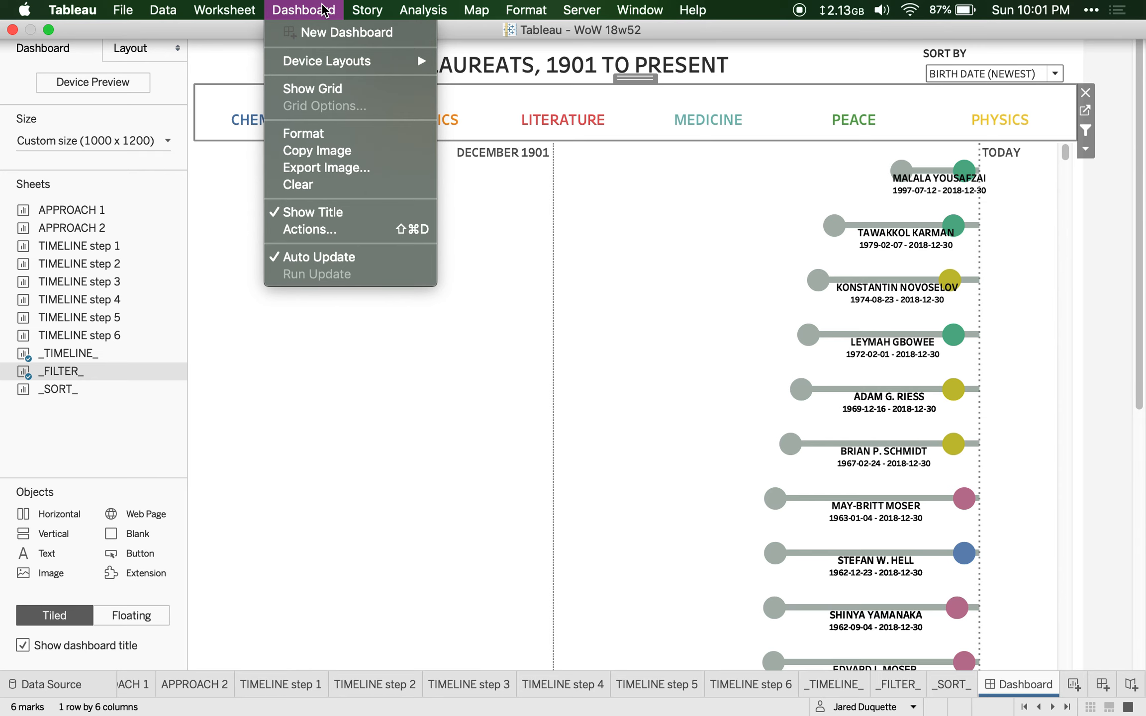
click(312, 230)
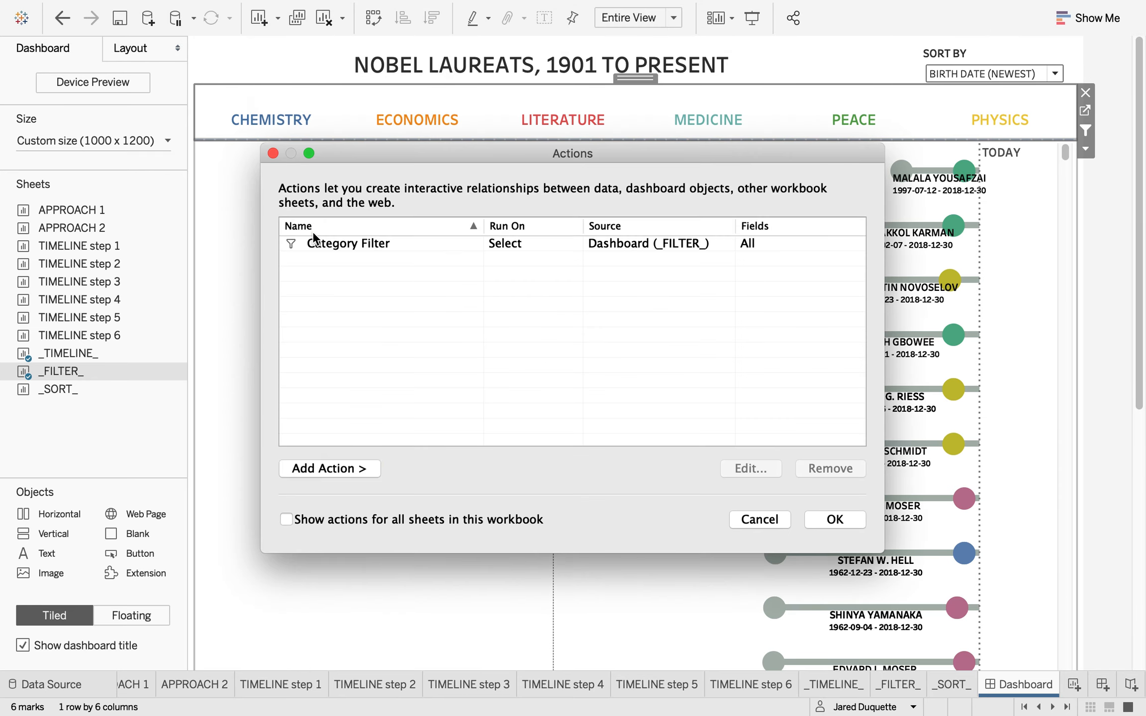
click(318, 243)
click(738, 471)
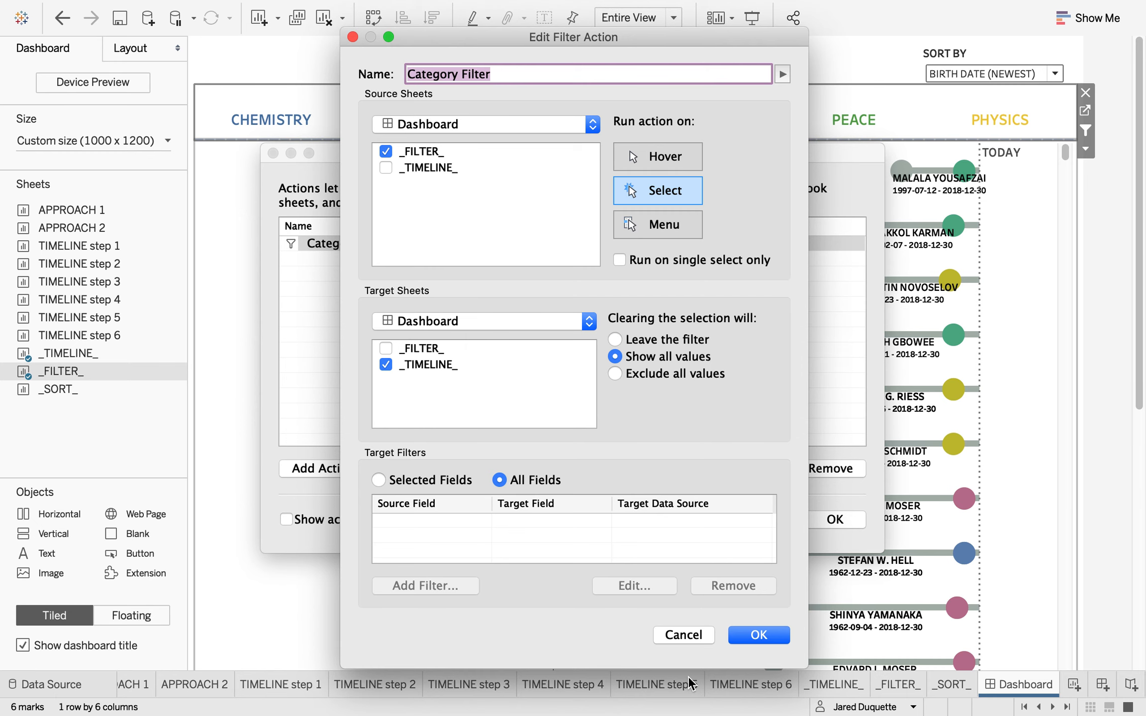
click(683, 641)
click(823, 521)
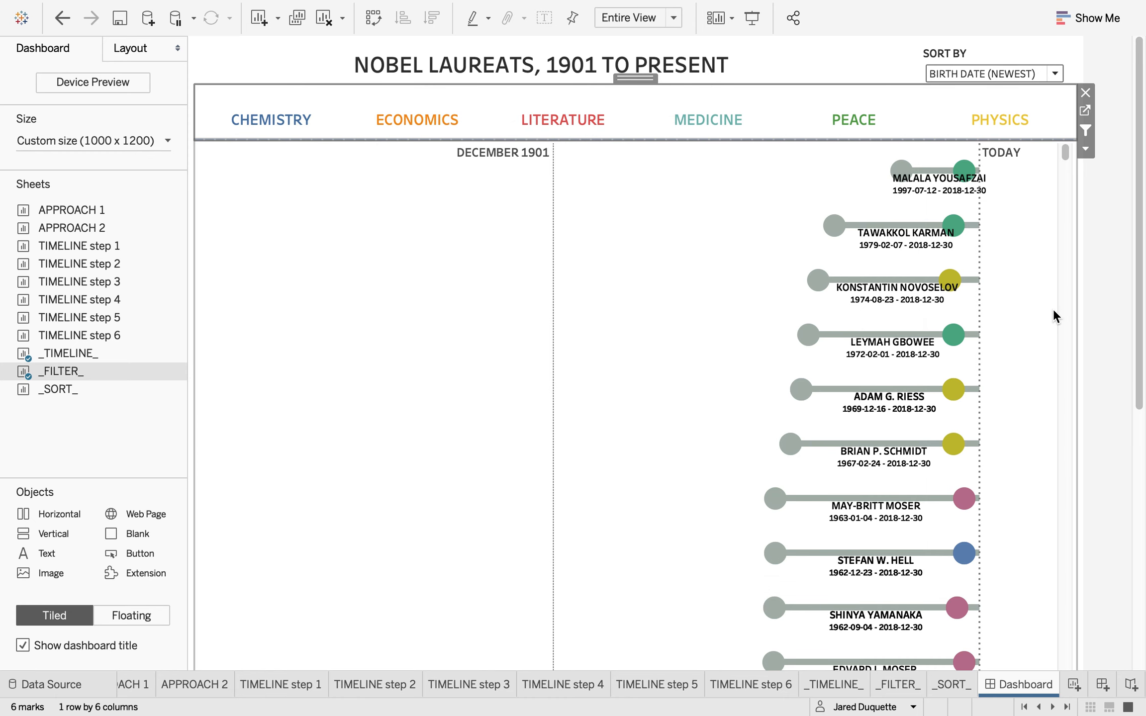
click(1093, 283)
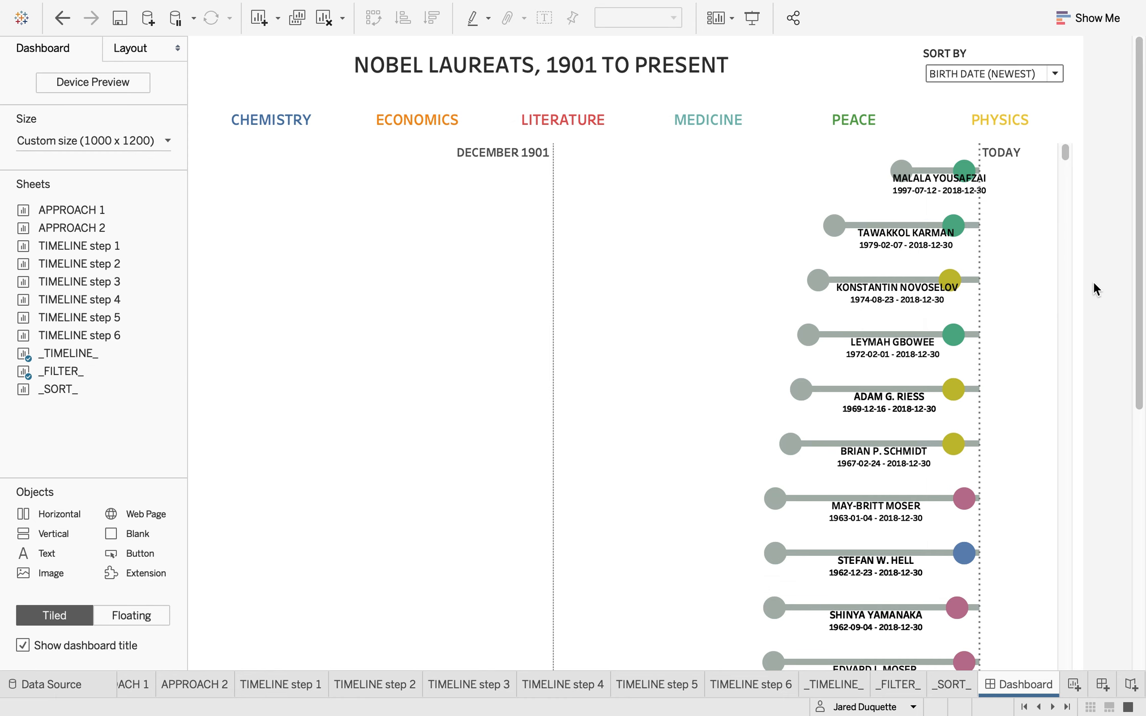